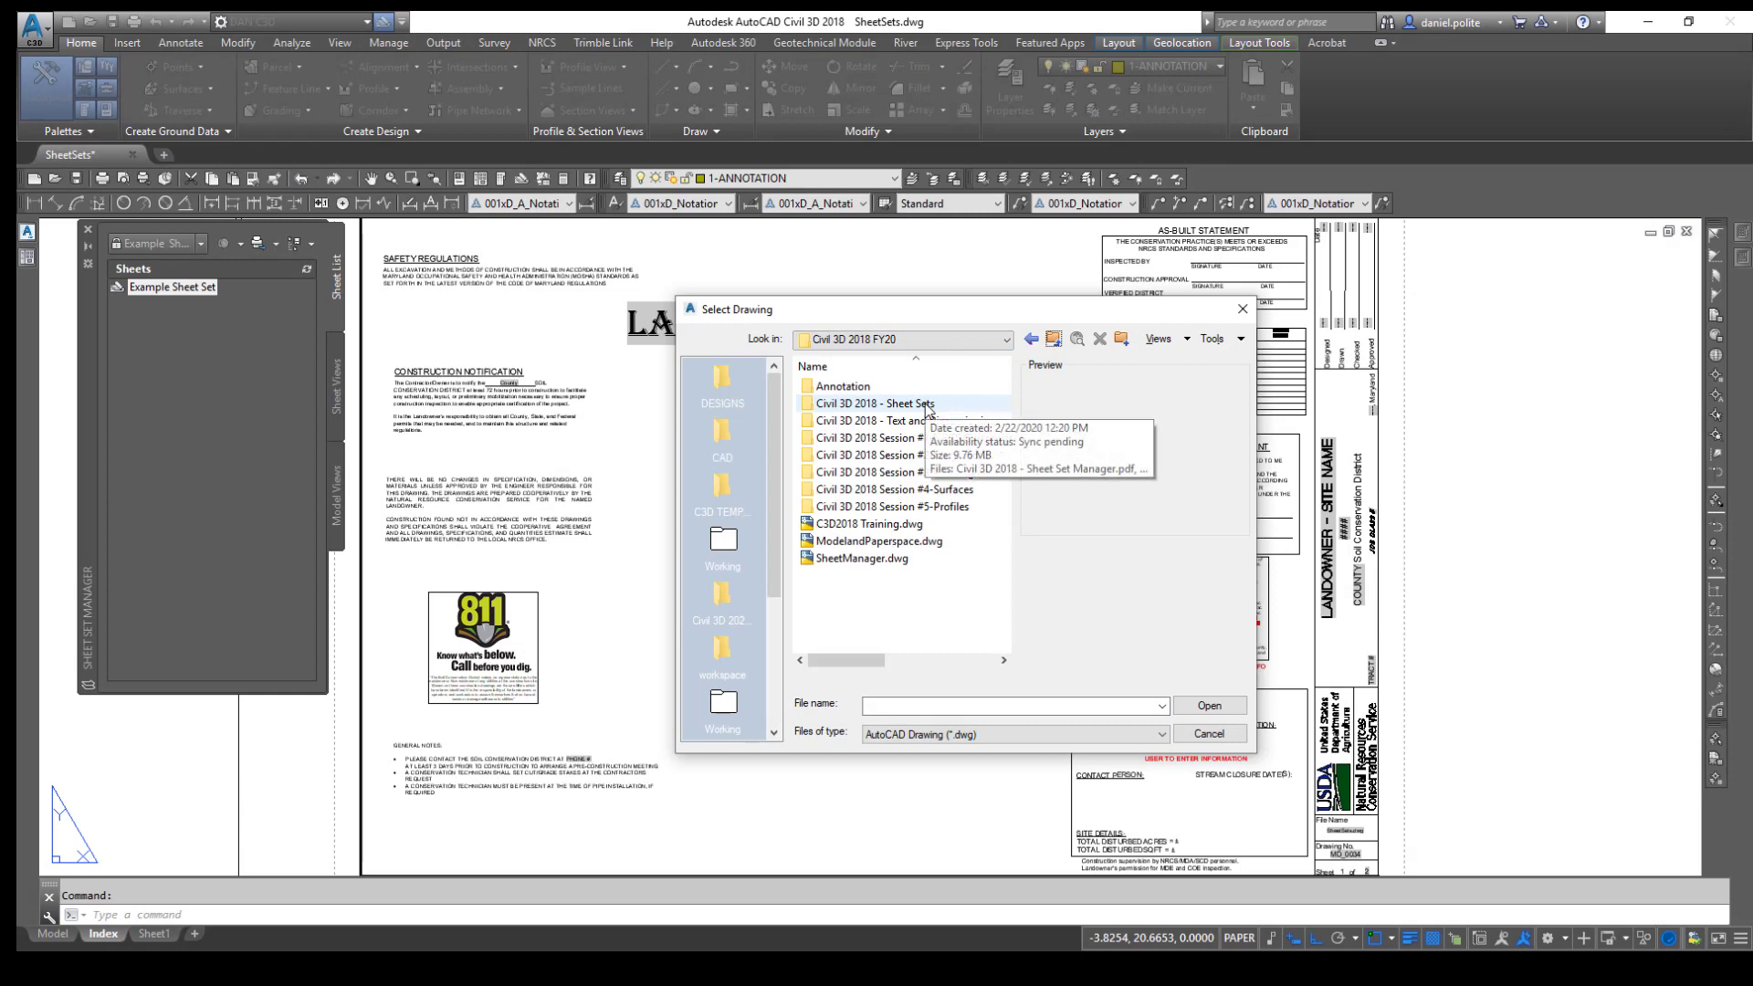
Import the Index and Sheet1 layouts of SheetSets.dwg from the Civil 3D 2018 - Sheet Sets folder as sheets, without the file name prefix.
double_click(928, 408)
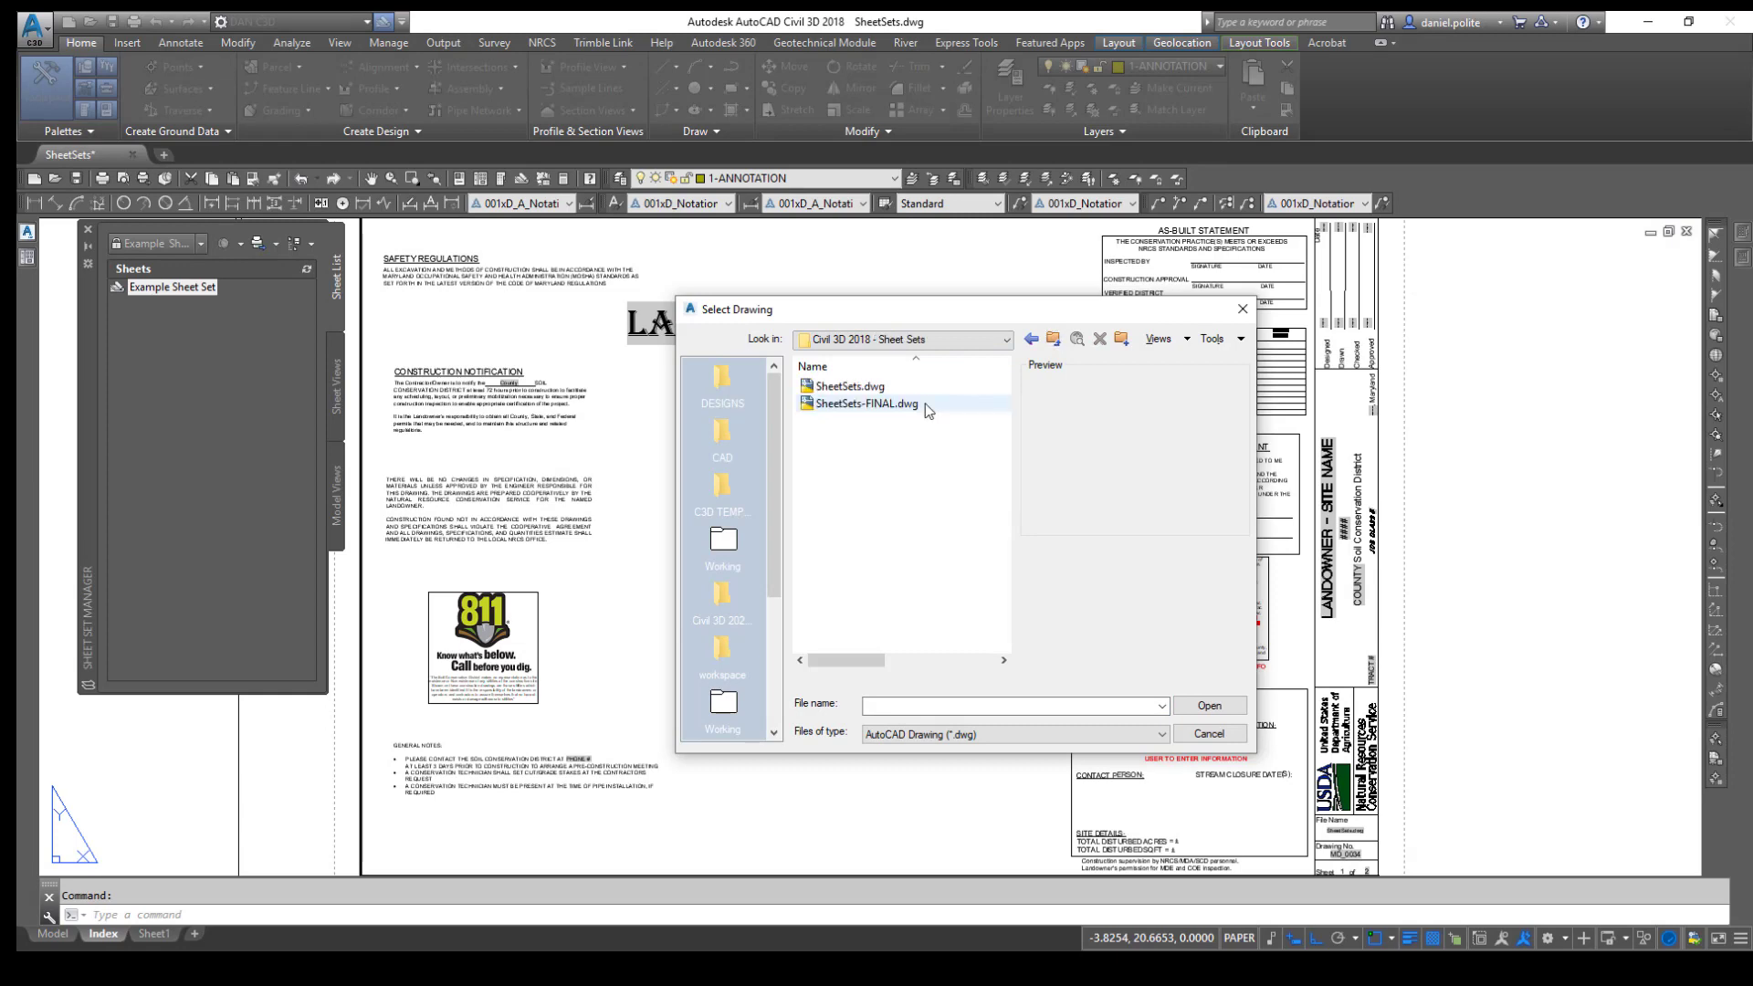
click(868, 396)
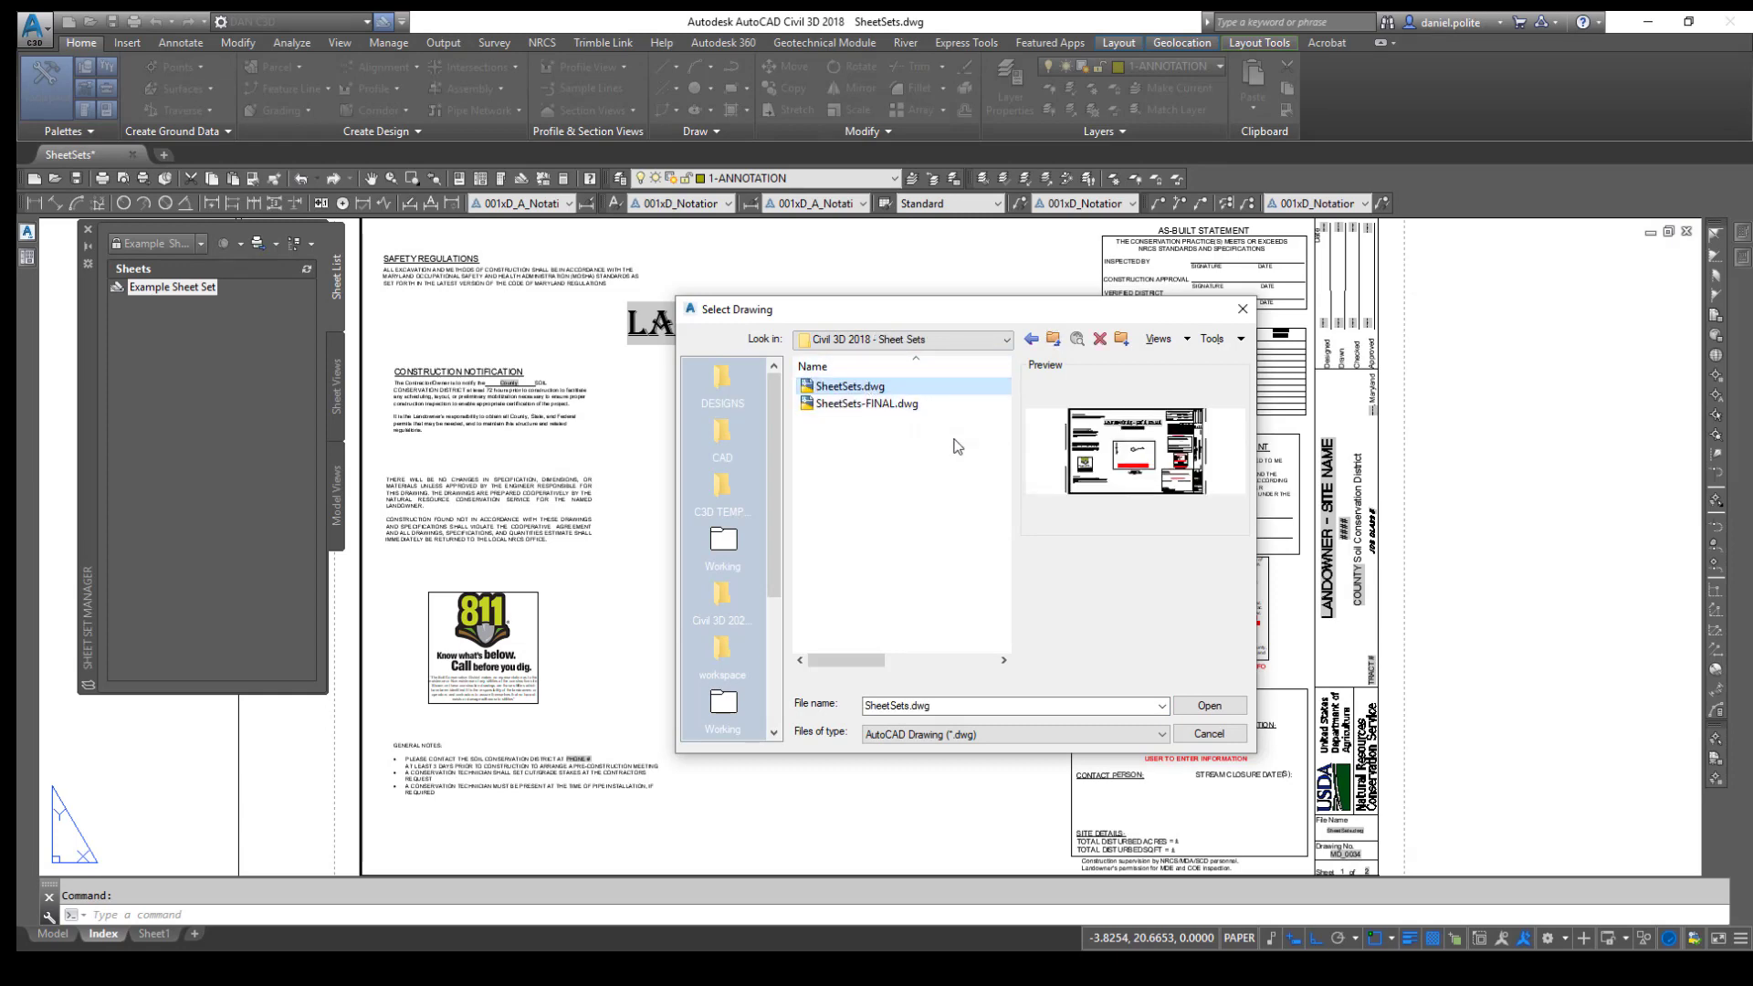
click(1209, 704)
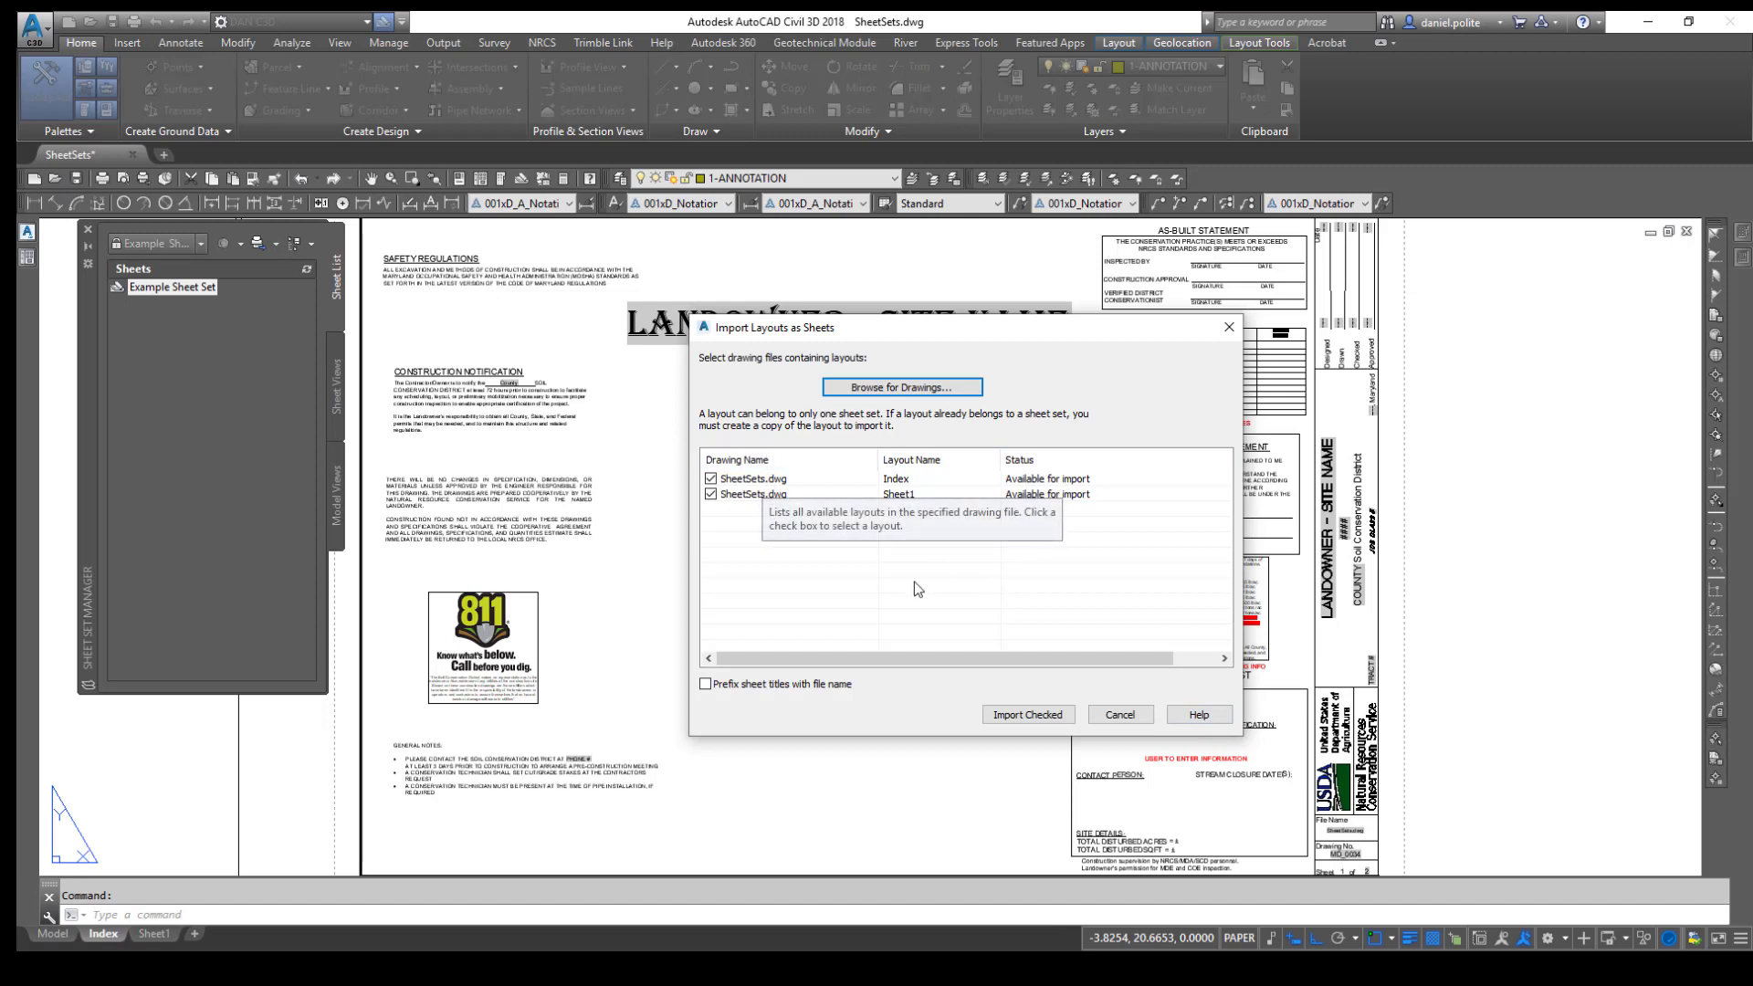
click(707, 685)
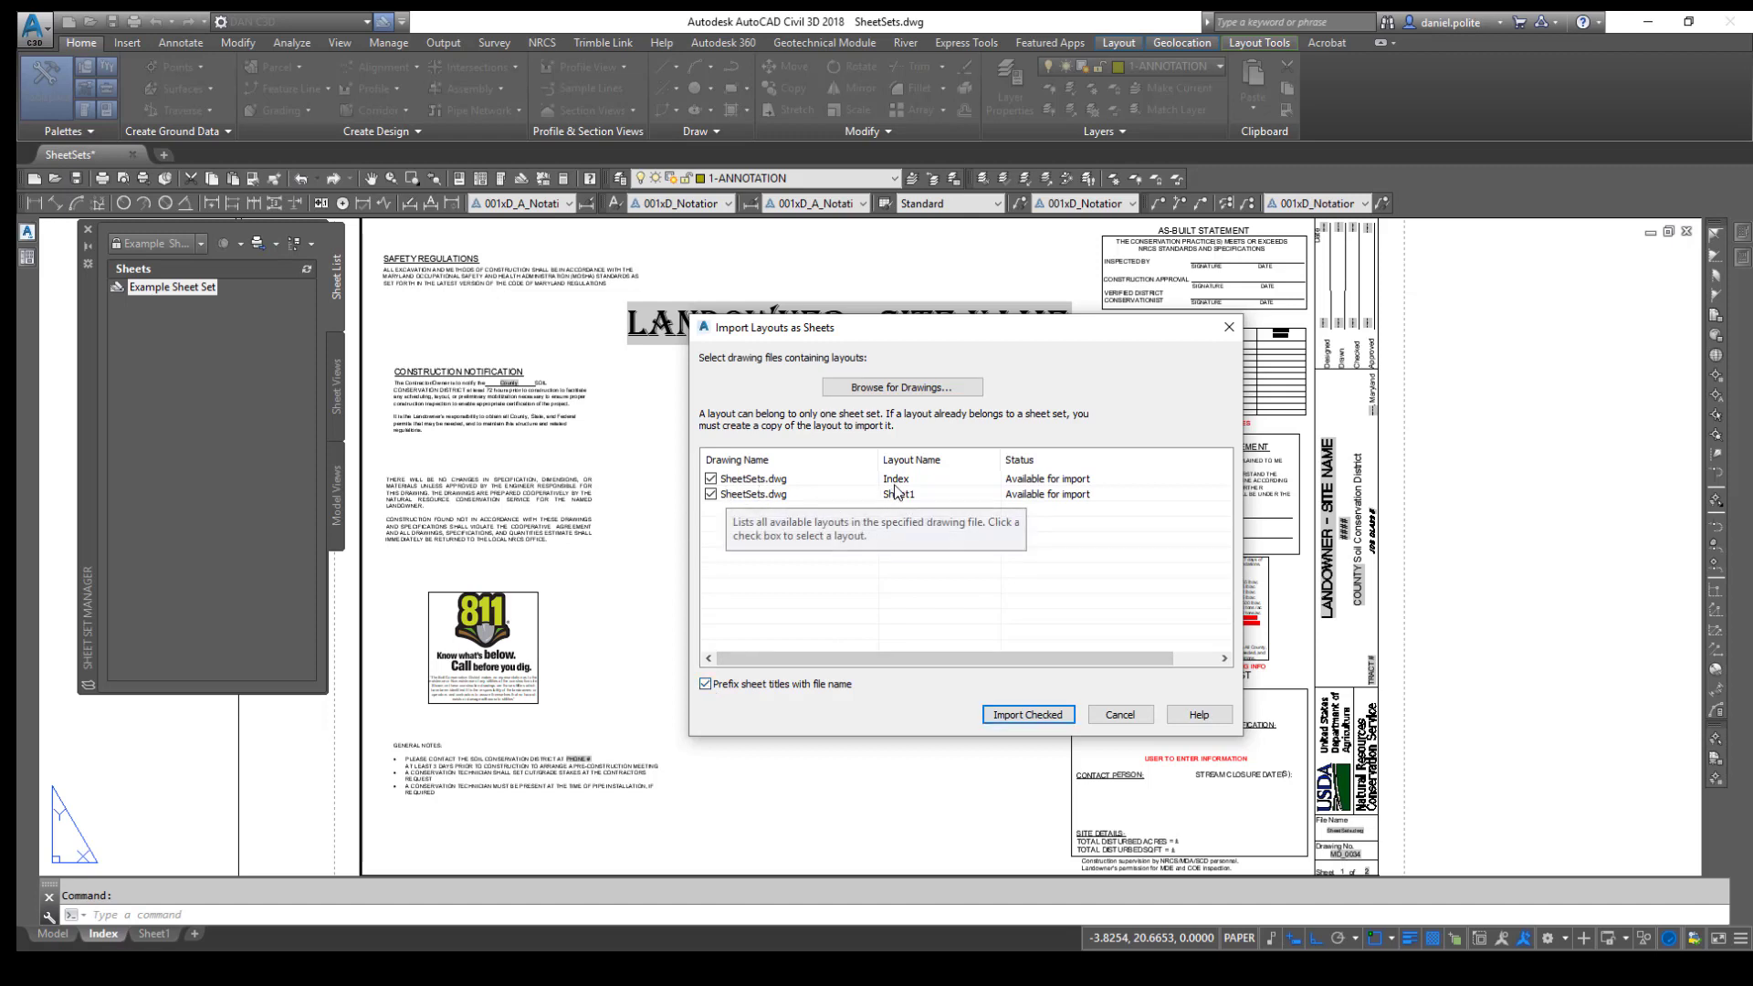
click(705, 683)
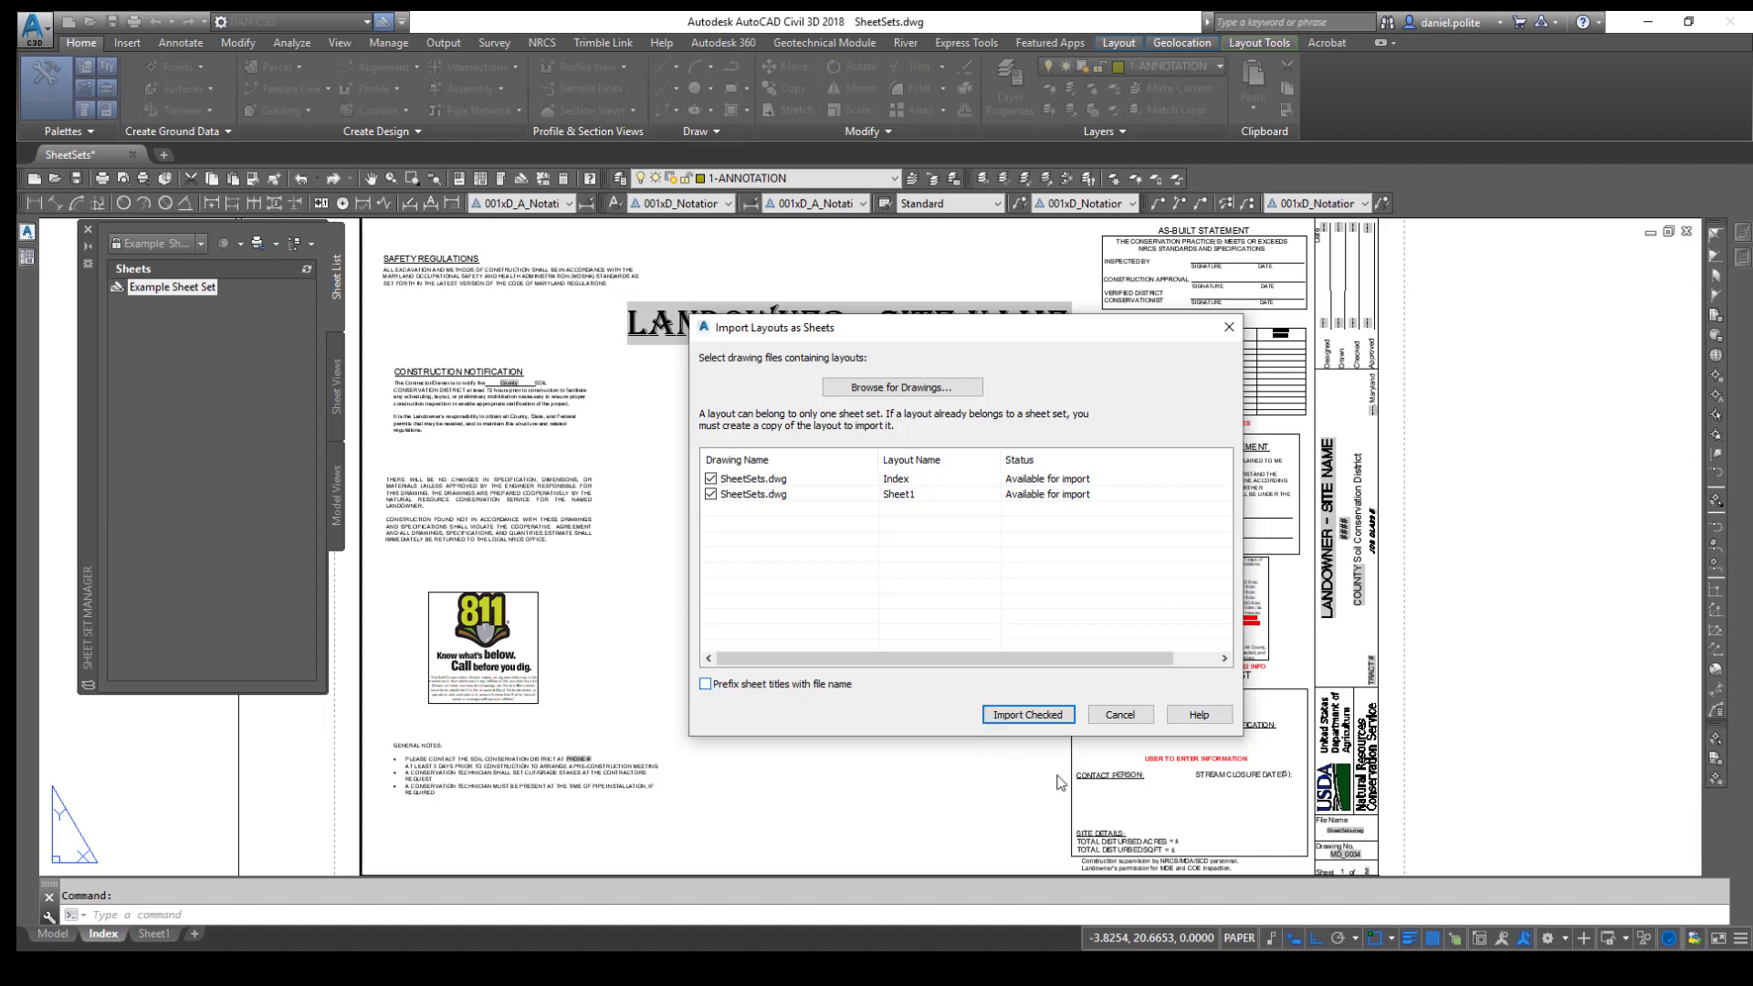
click(1014, 713)
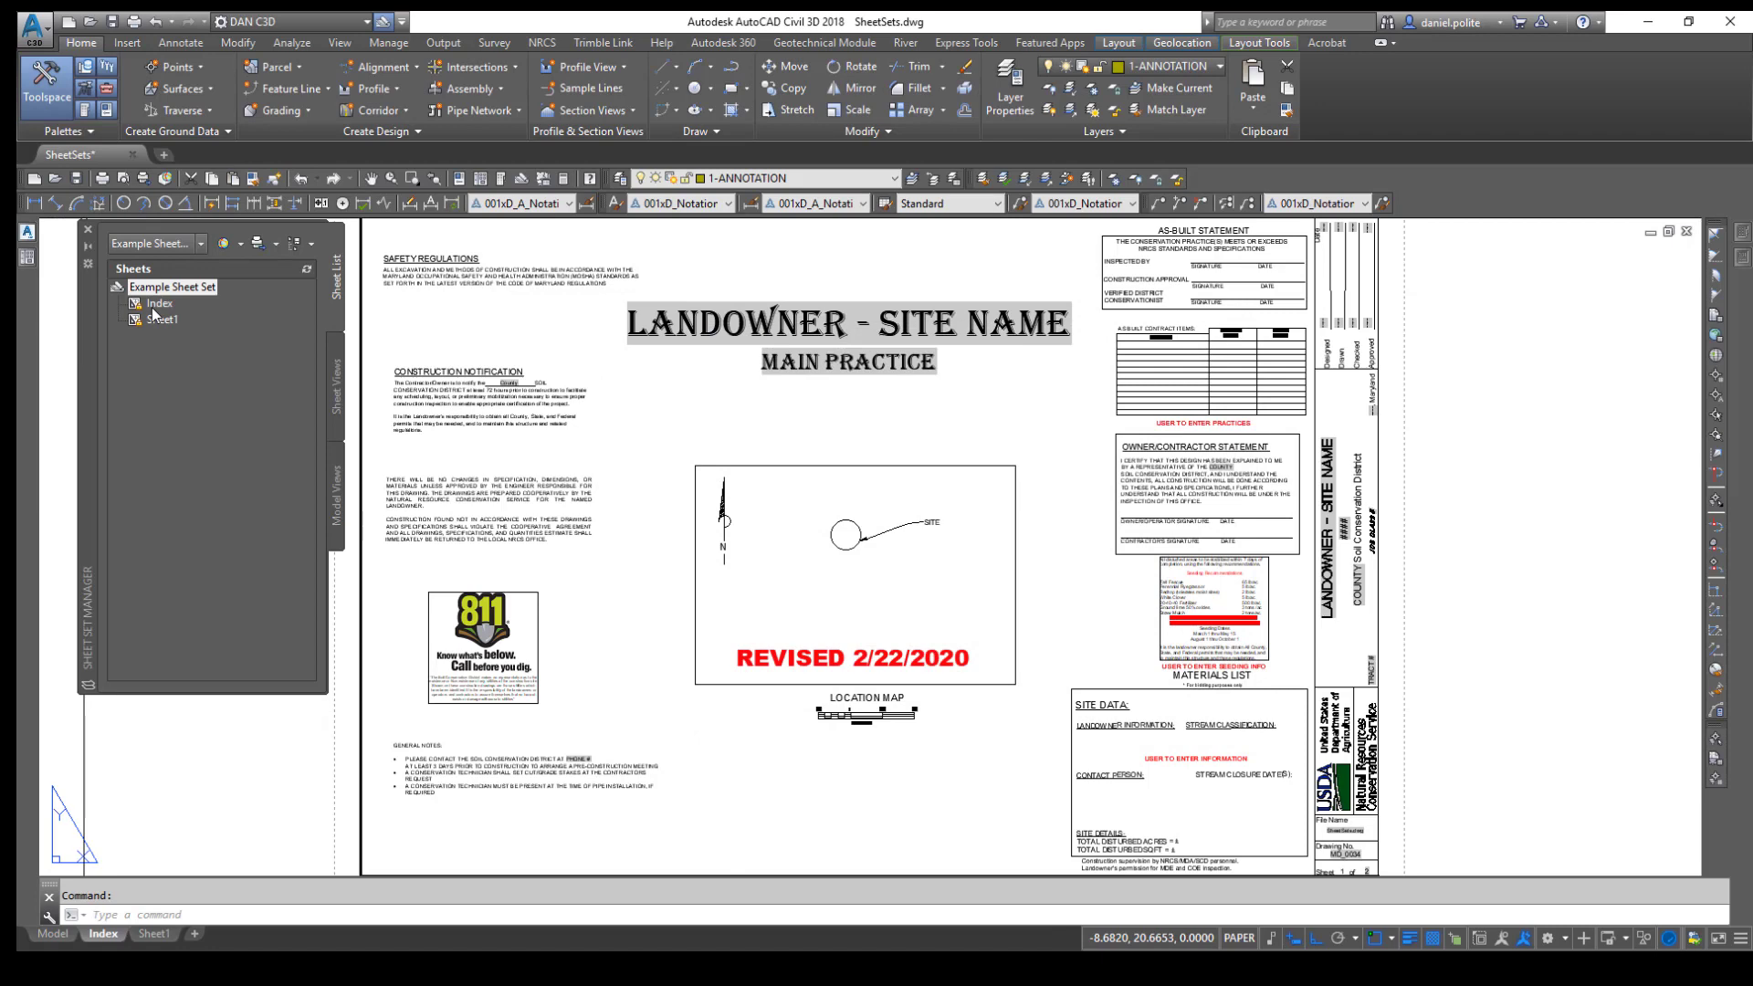
View the Sheet1 layout and return to the Index layout by opening its sheet from the sheet set.
mouse_move(153, 313)
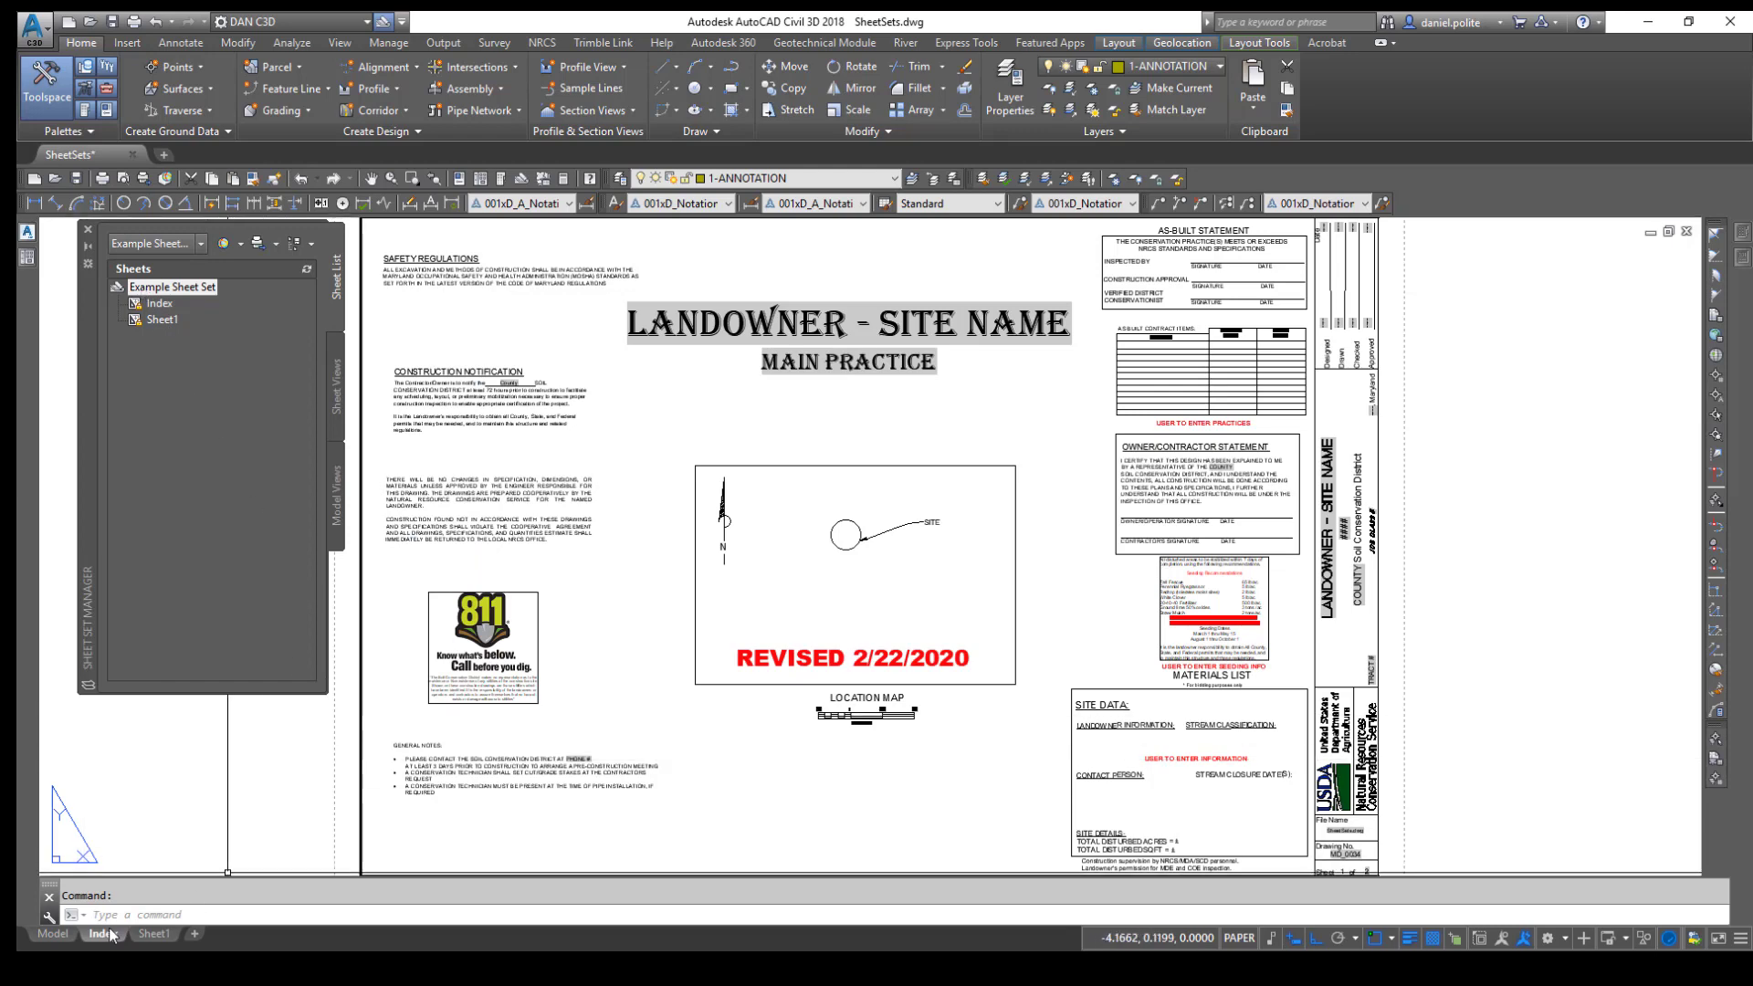
mouse_move(113, 931)
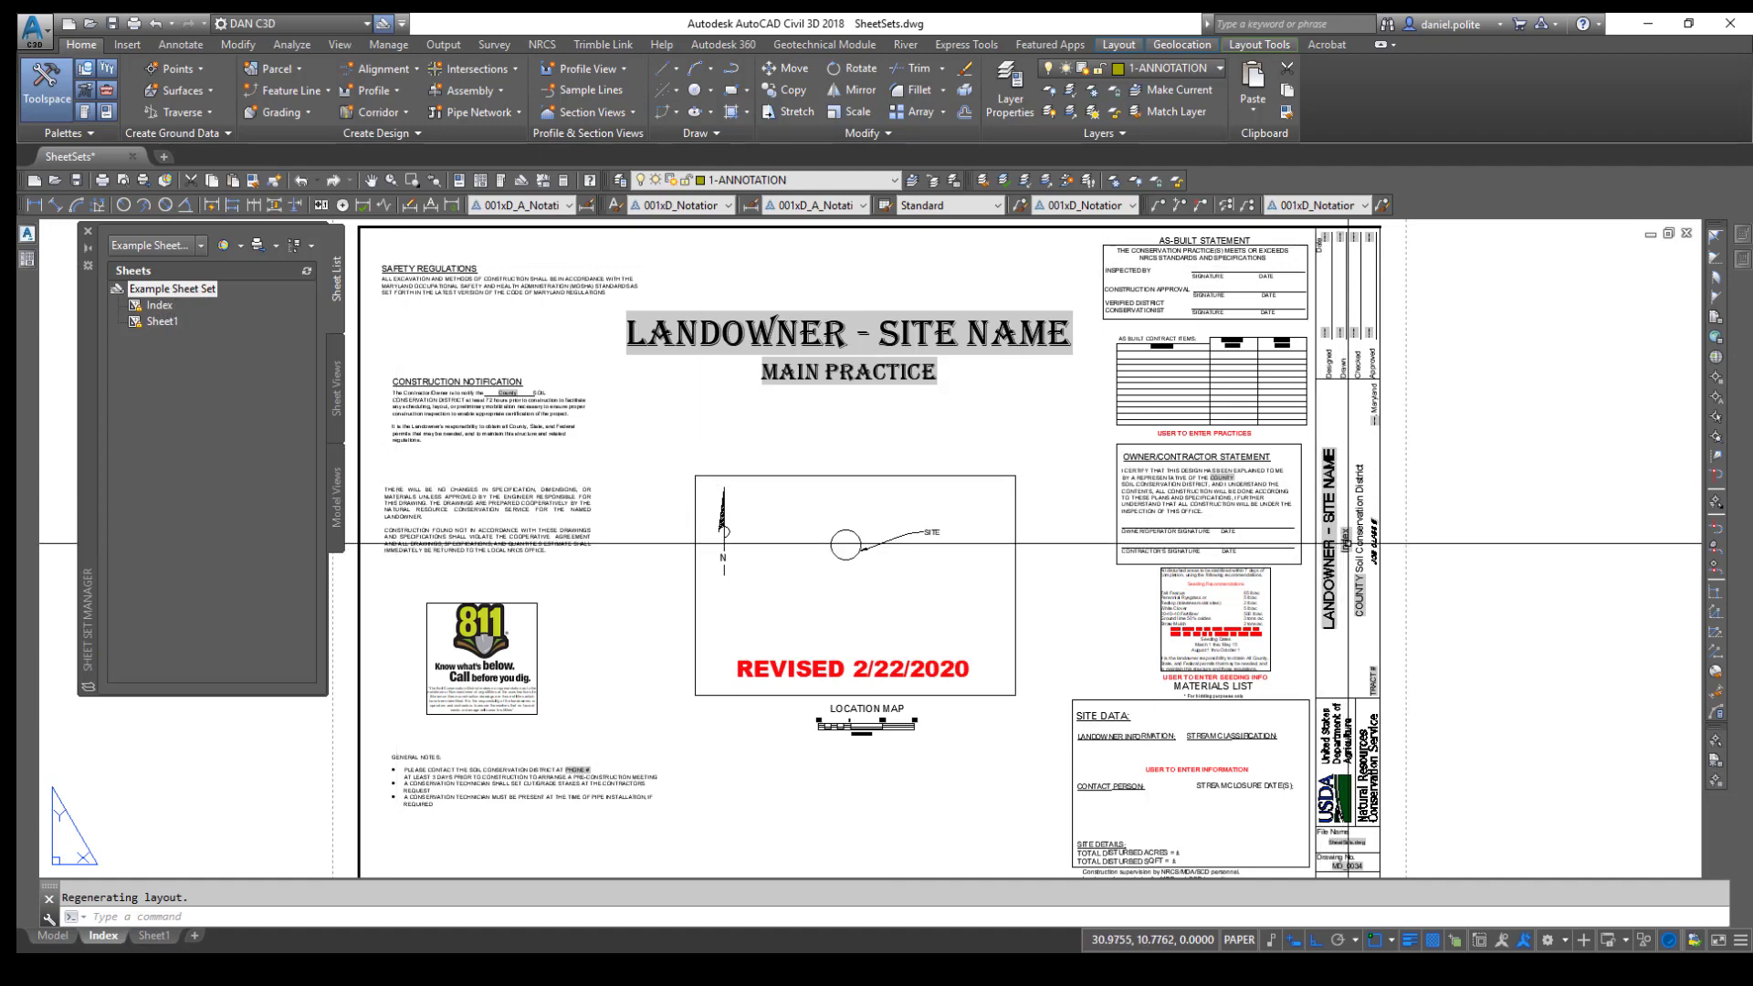
click(151, 936)
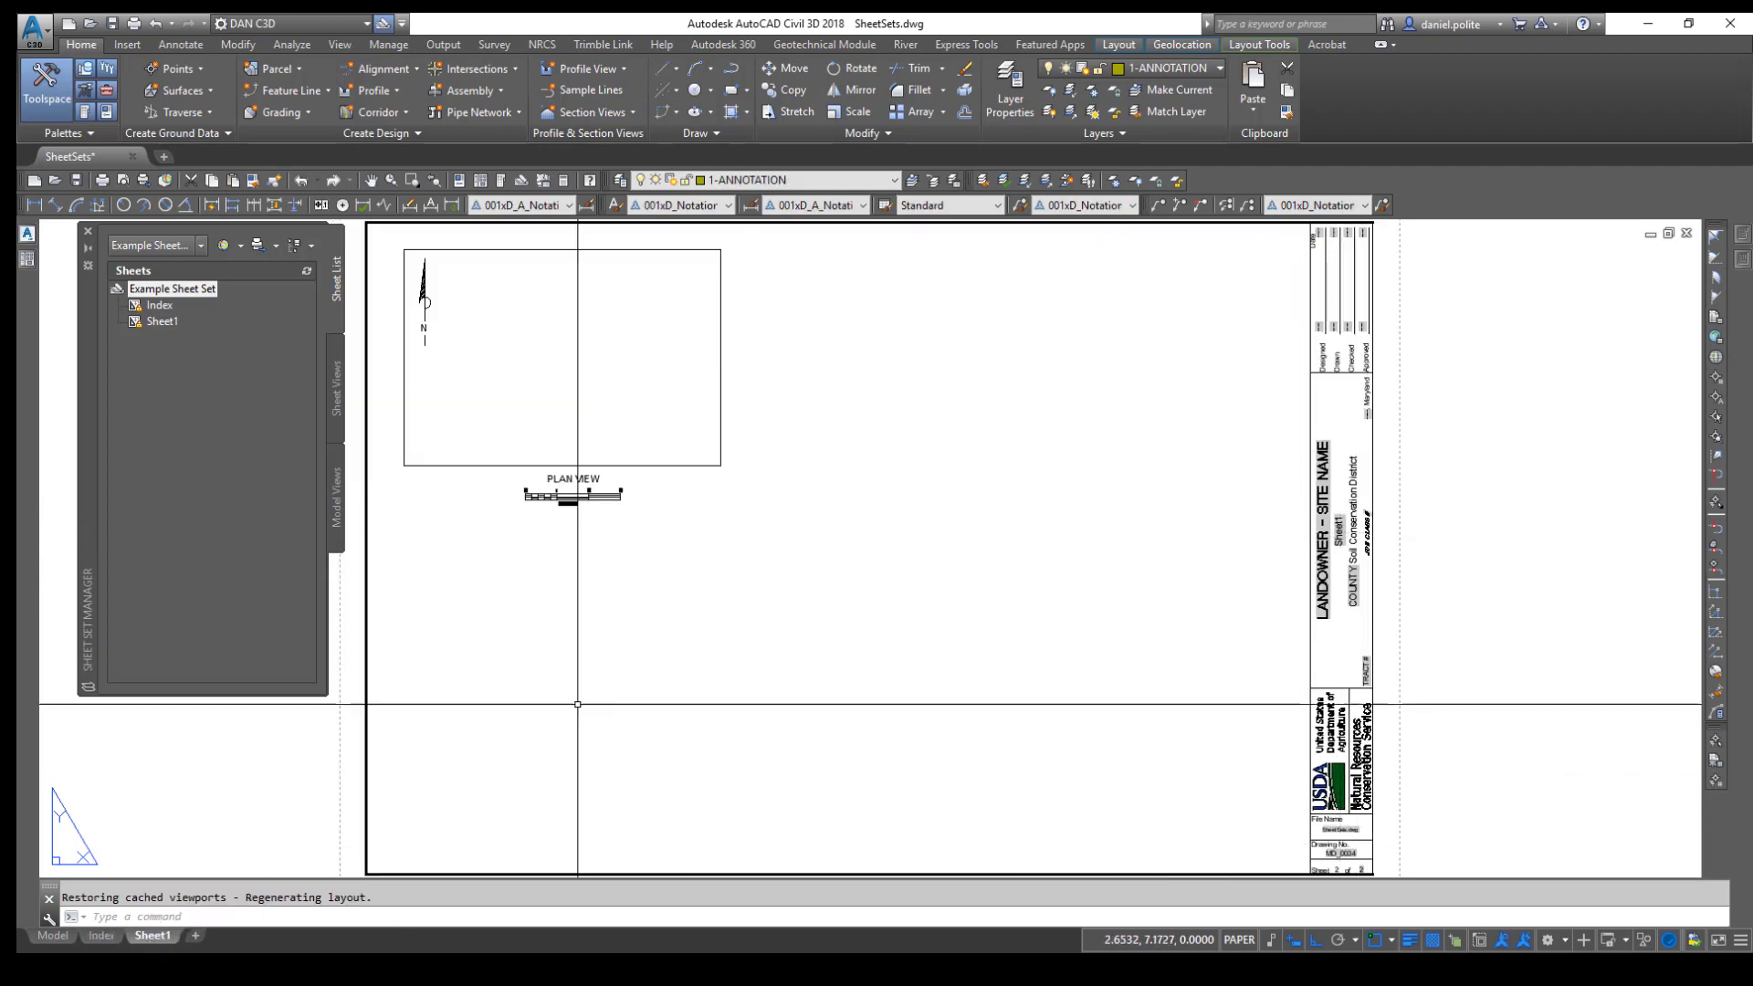
double_click(159, 305)
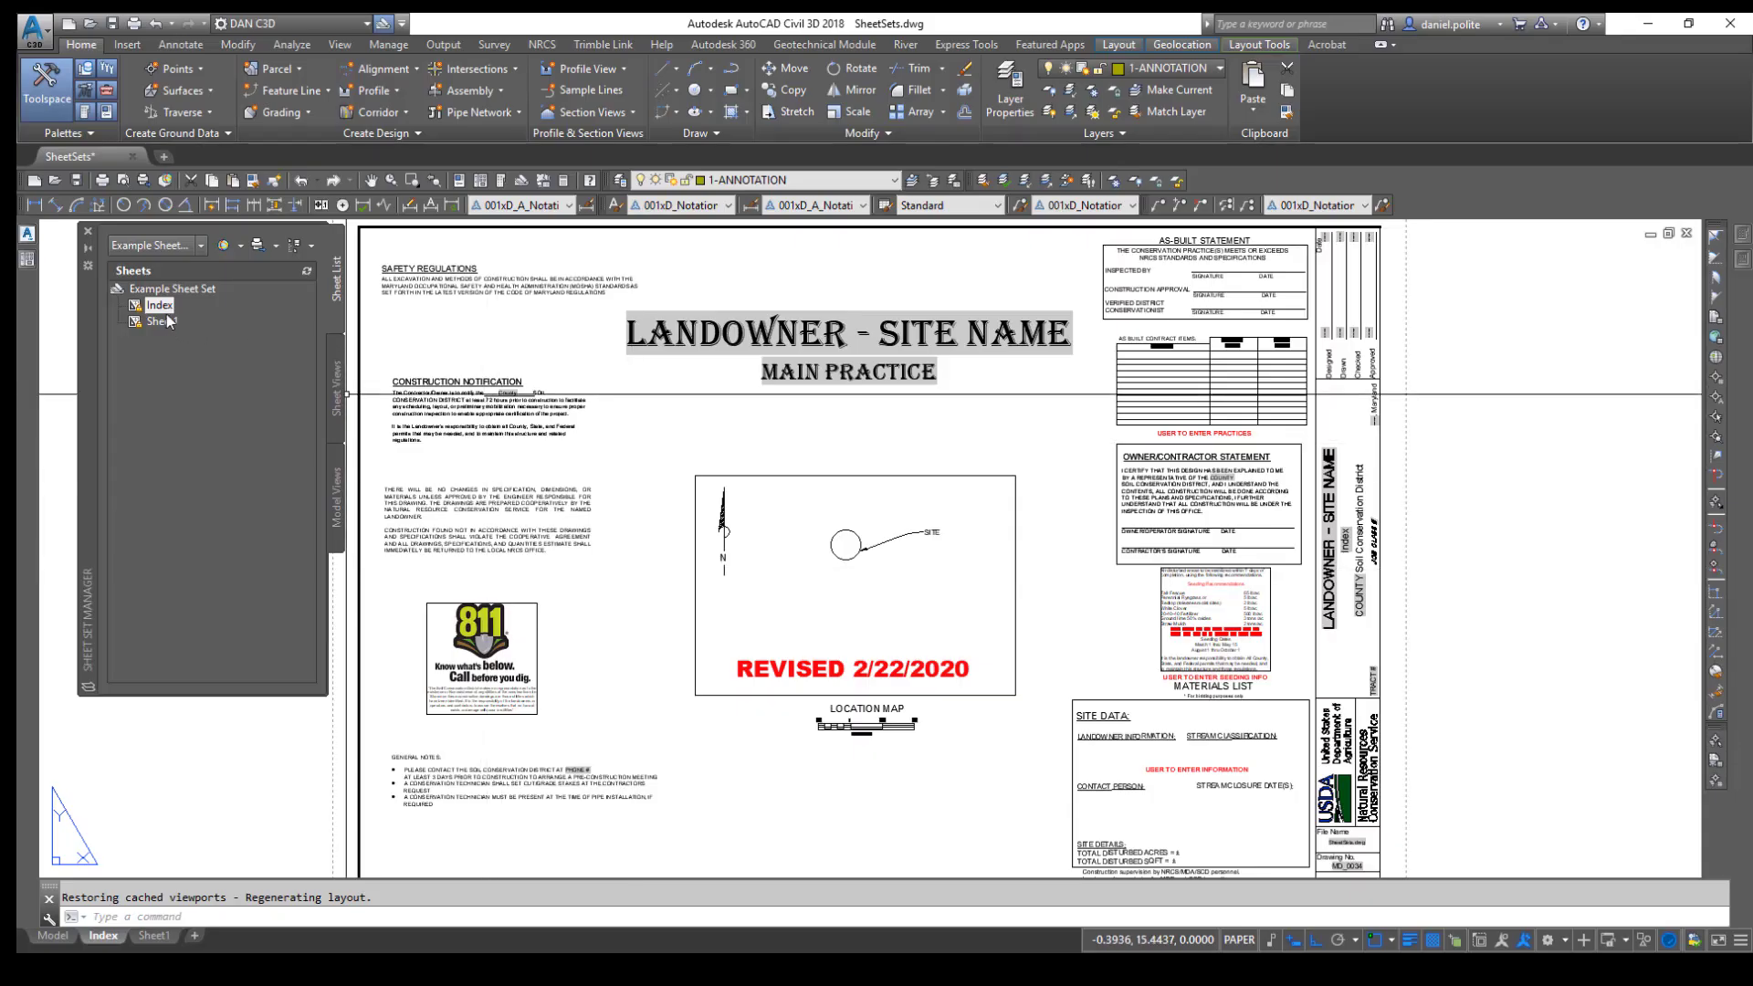
Renumber the Index sheet as 1, keeping its title, and continue to the following sheet.
right_click(162, 308)
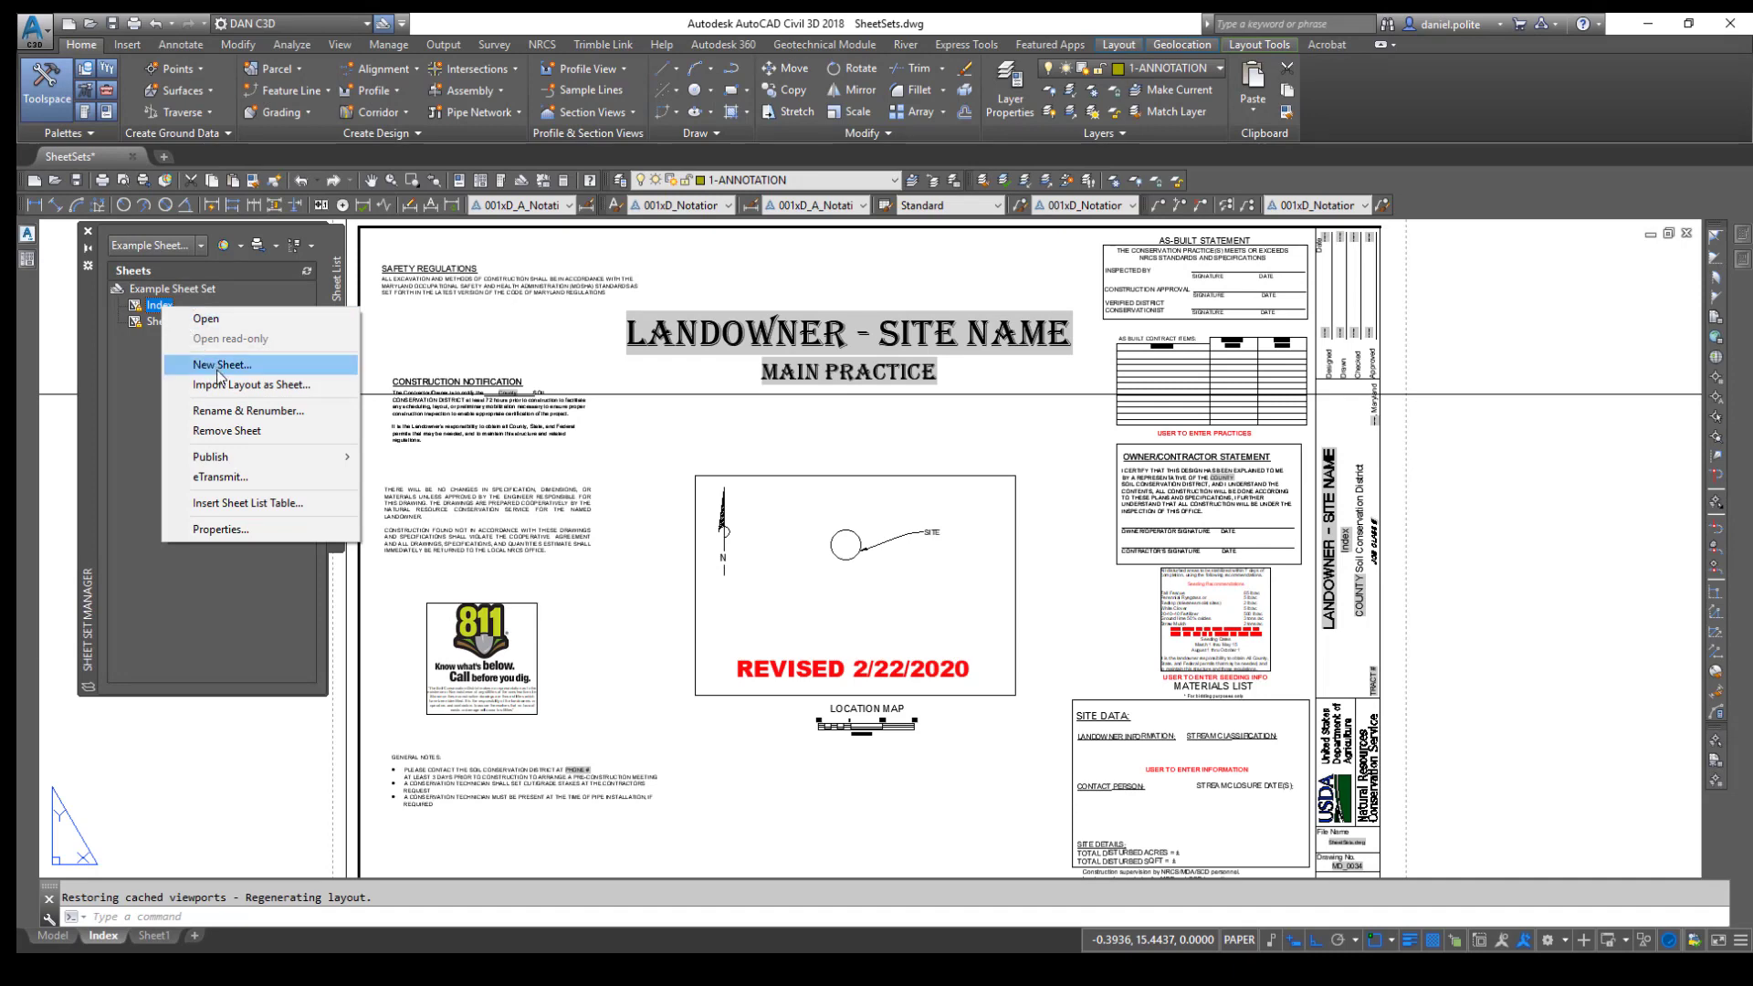
click(230, 410)
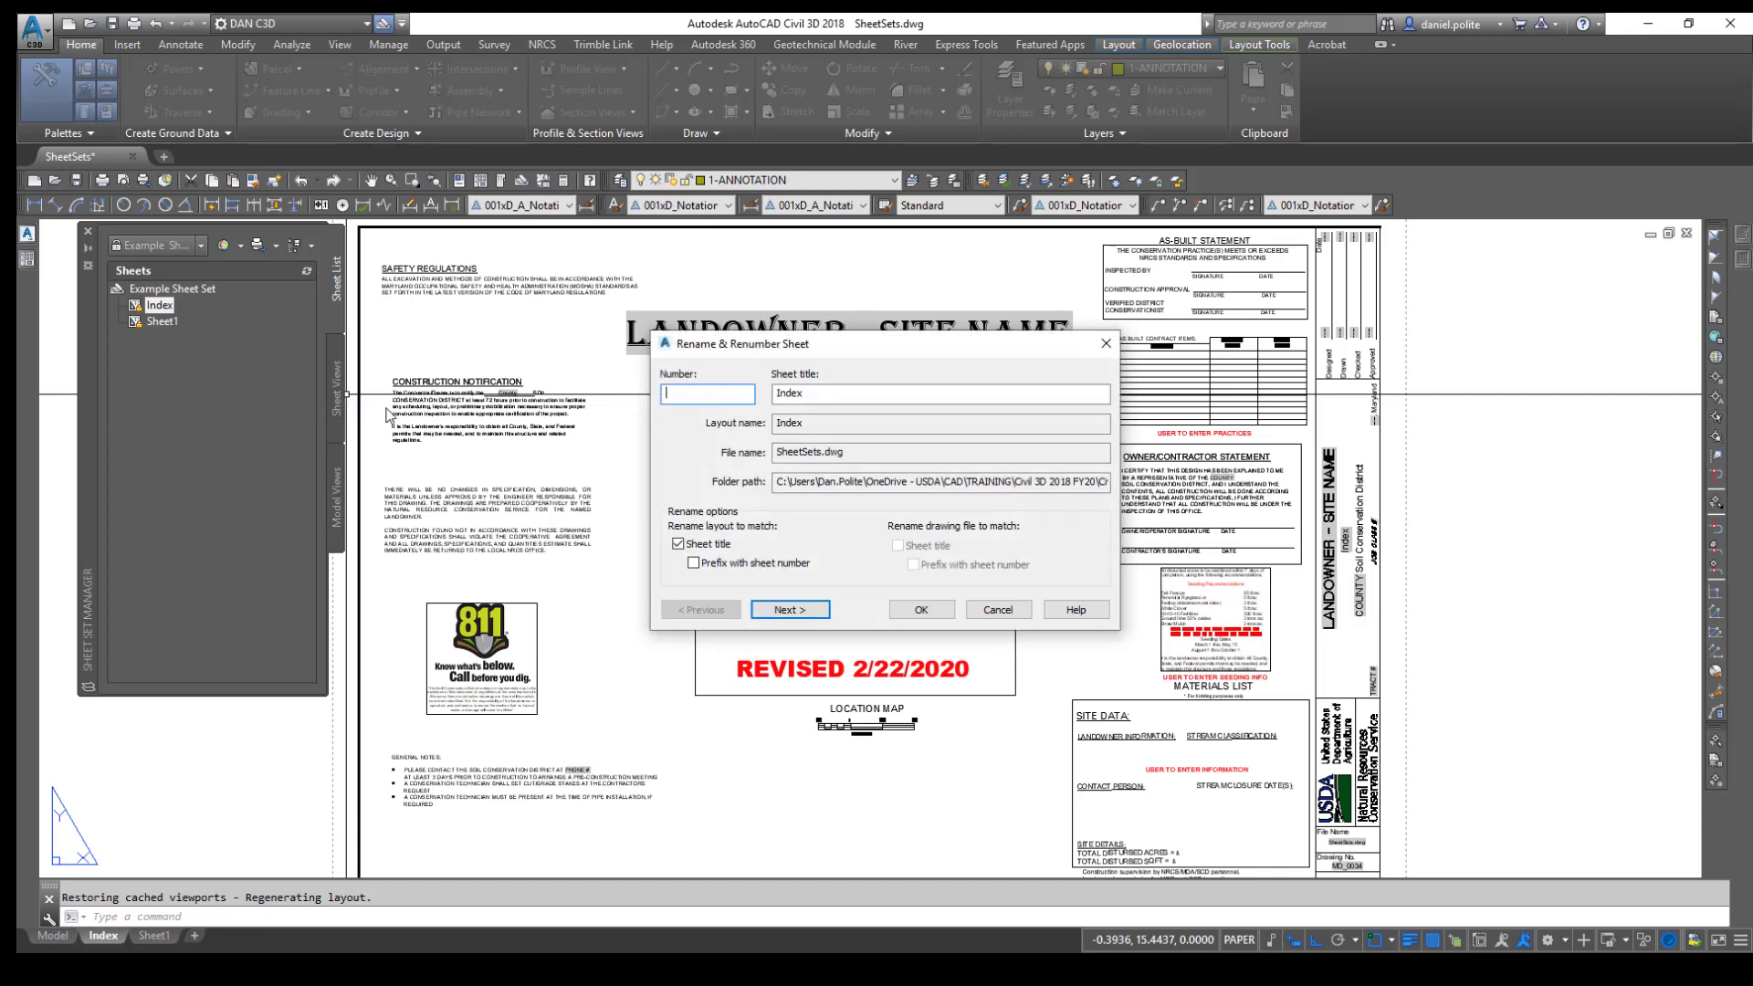
text(1)
key(Tab)
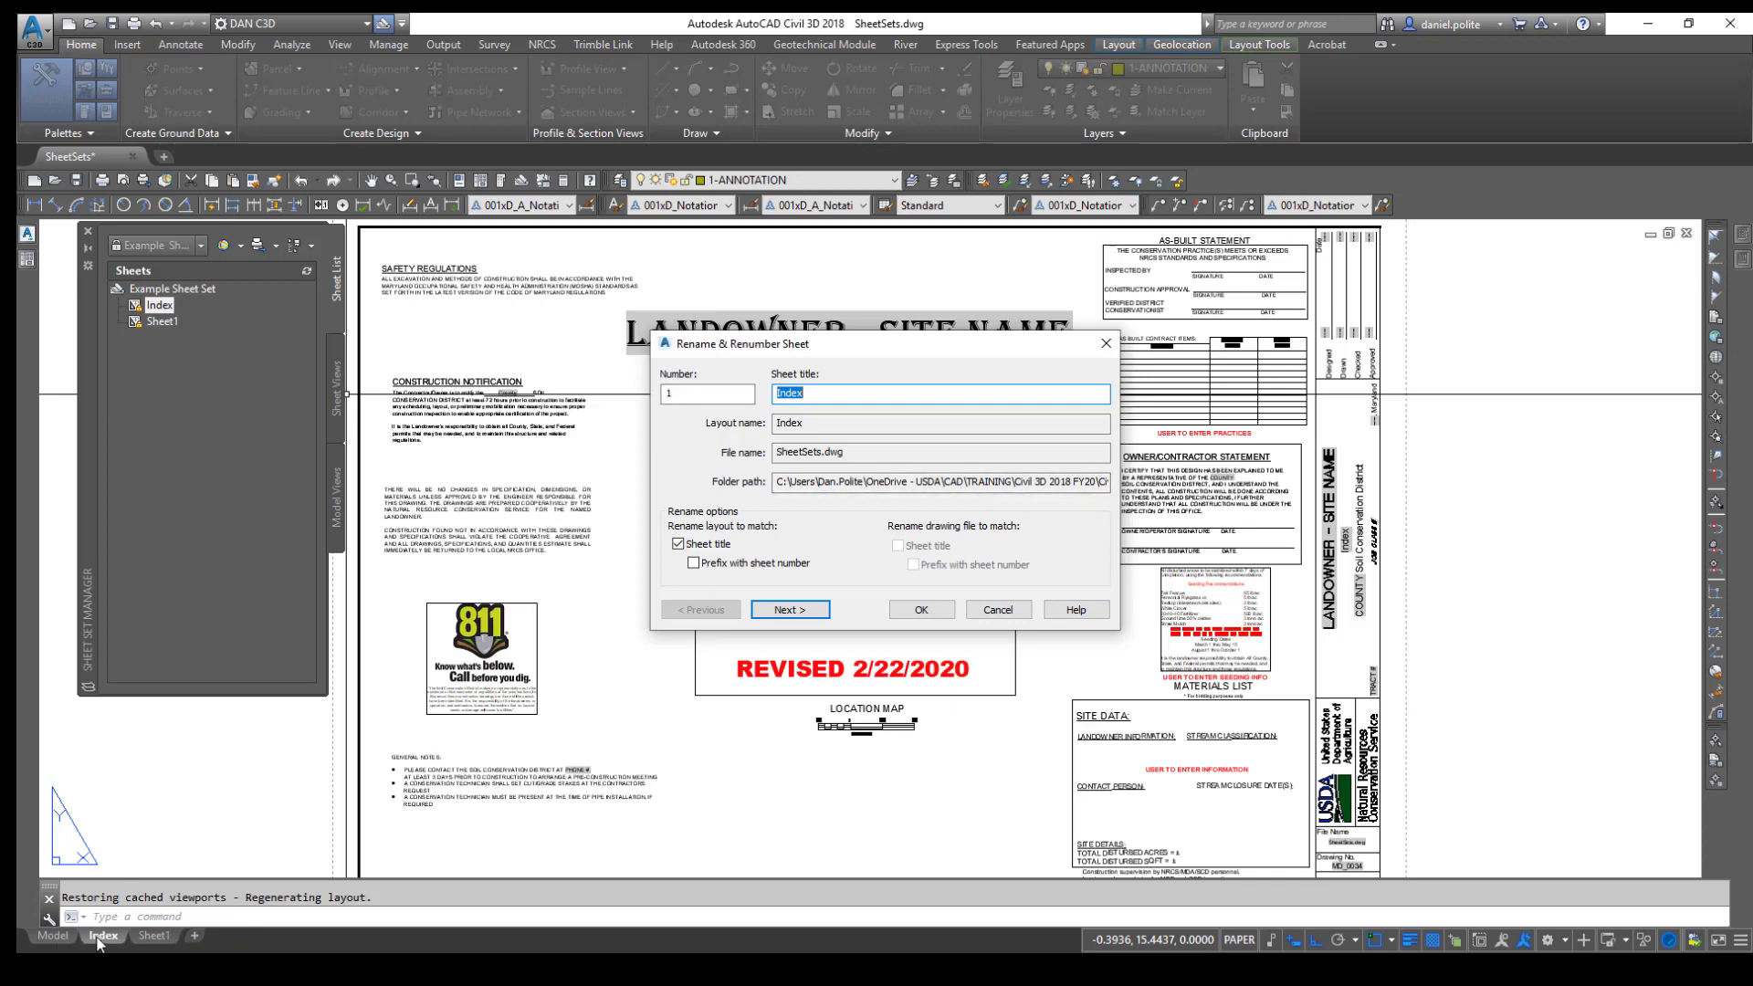
click(787, 610)
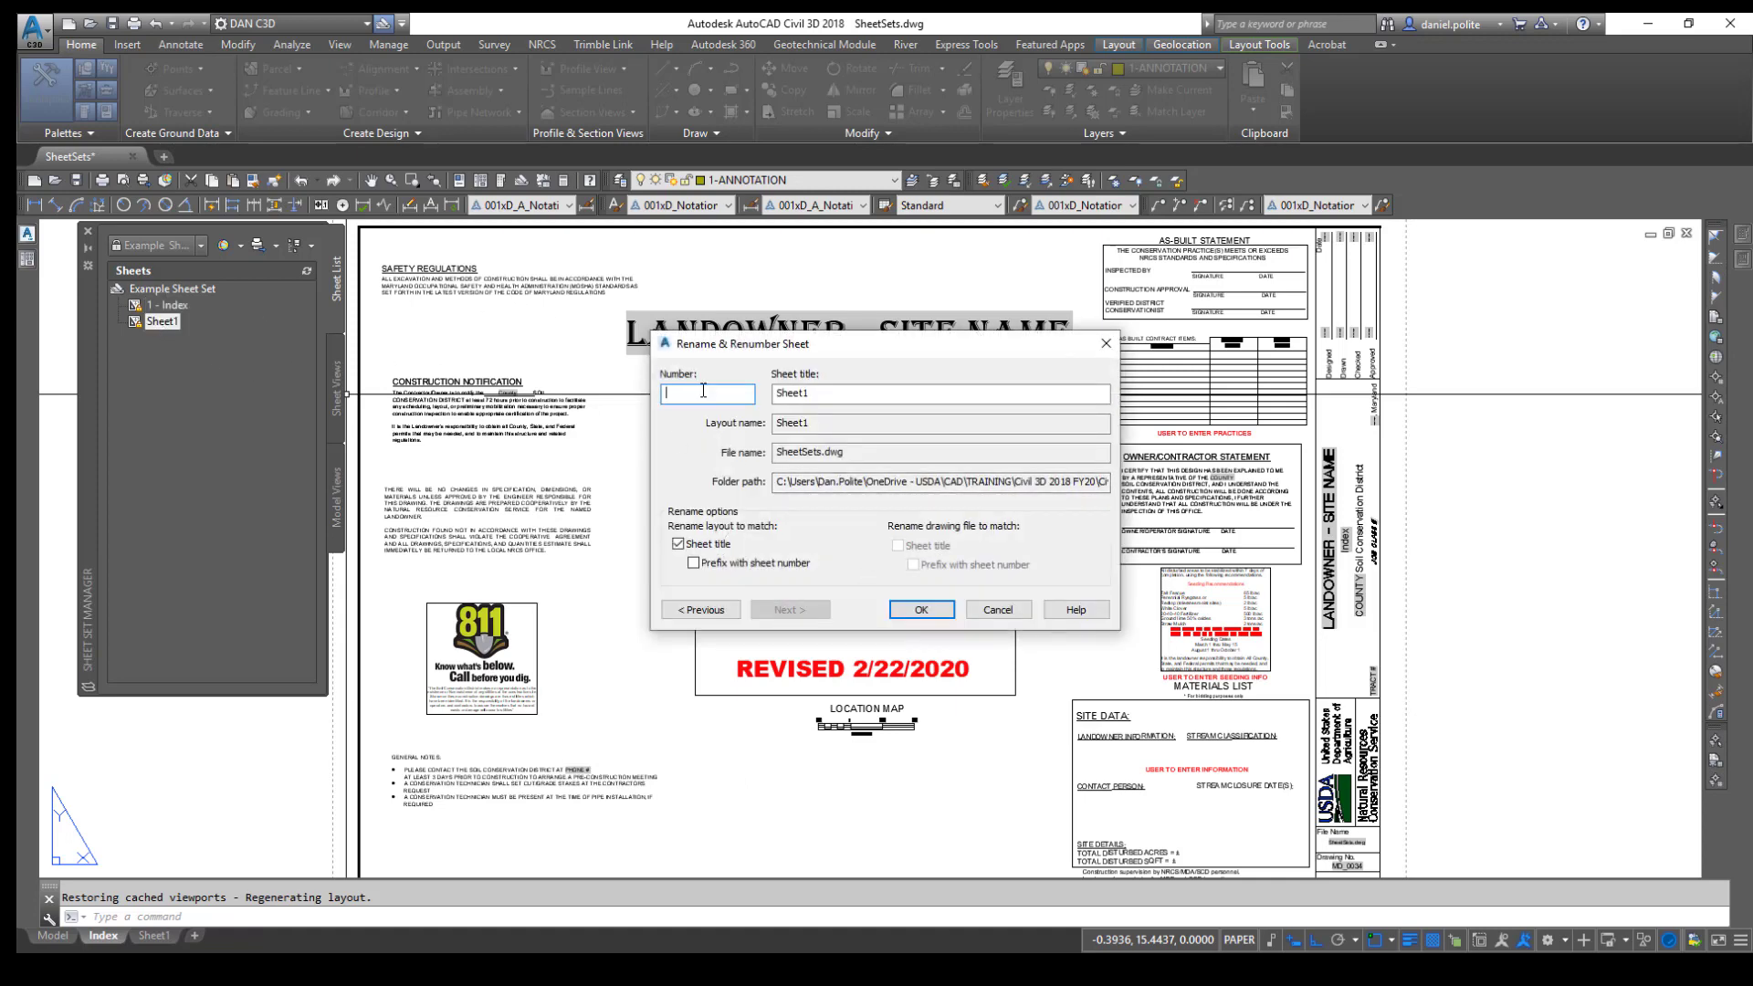
Renumber the Sheet1 sheet as 2 and retitle it Plan View Drawing, with the layout name matching the sheet title.
text(2)
key(Tab)
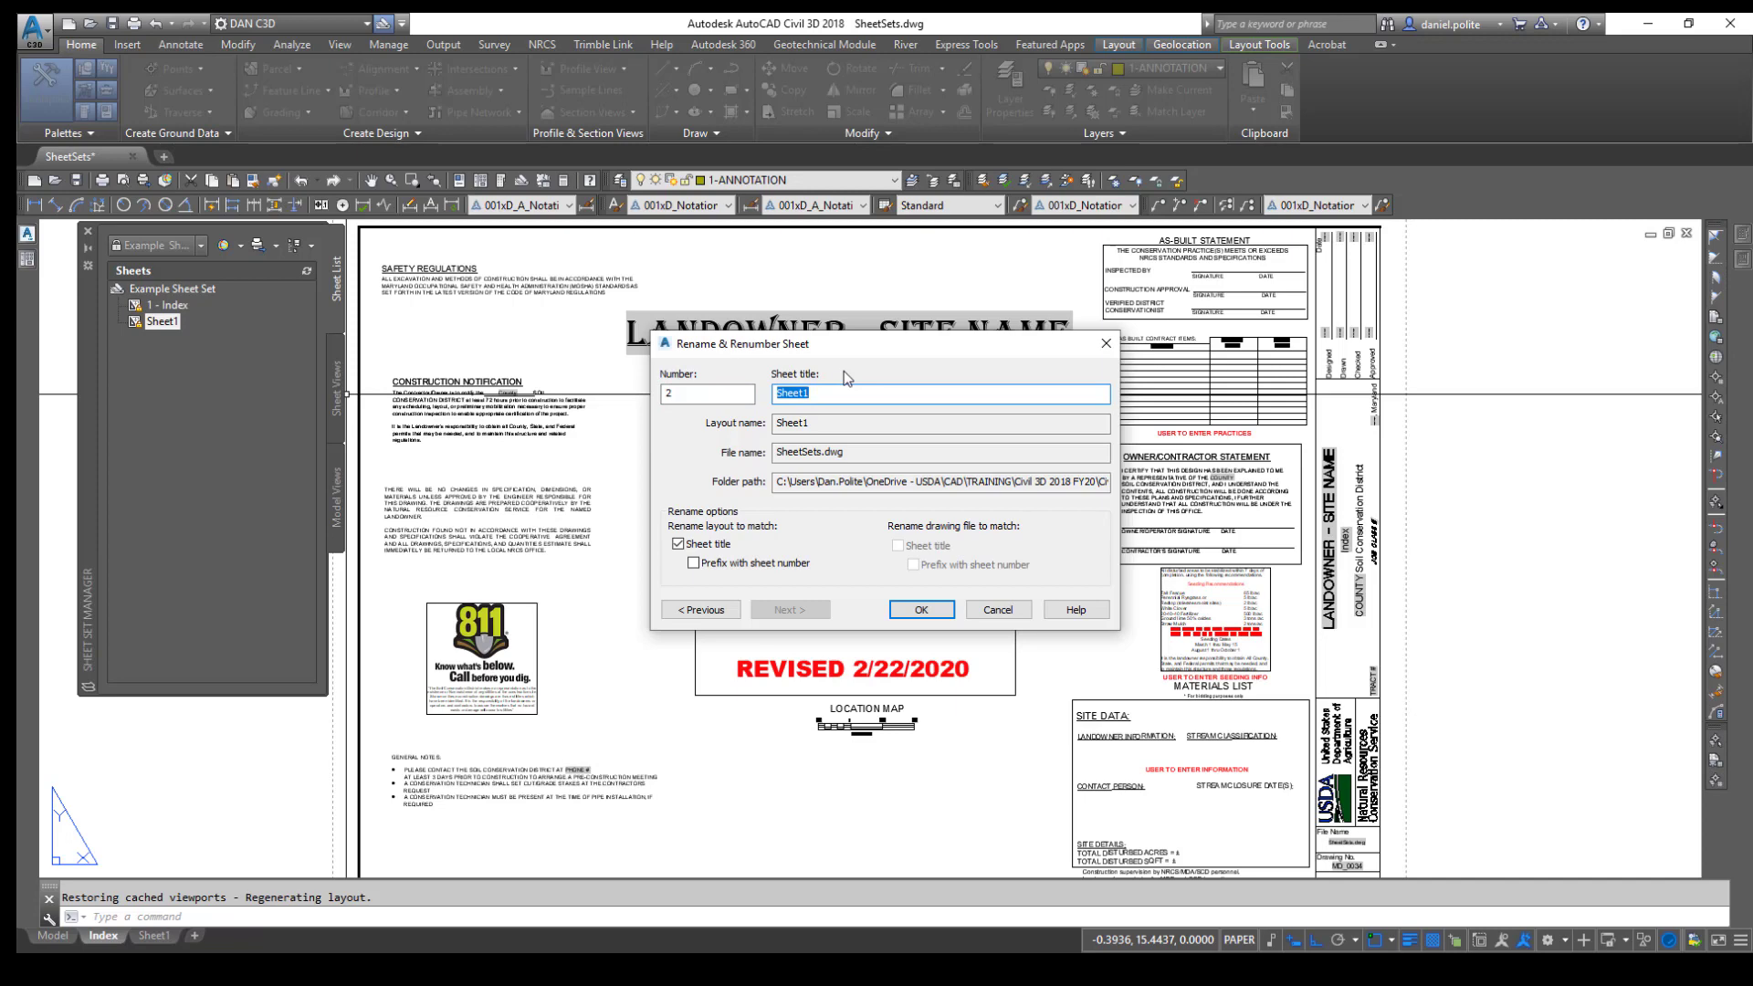
text(Plan View Drawing)
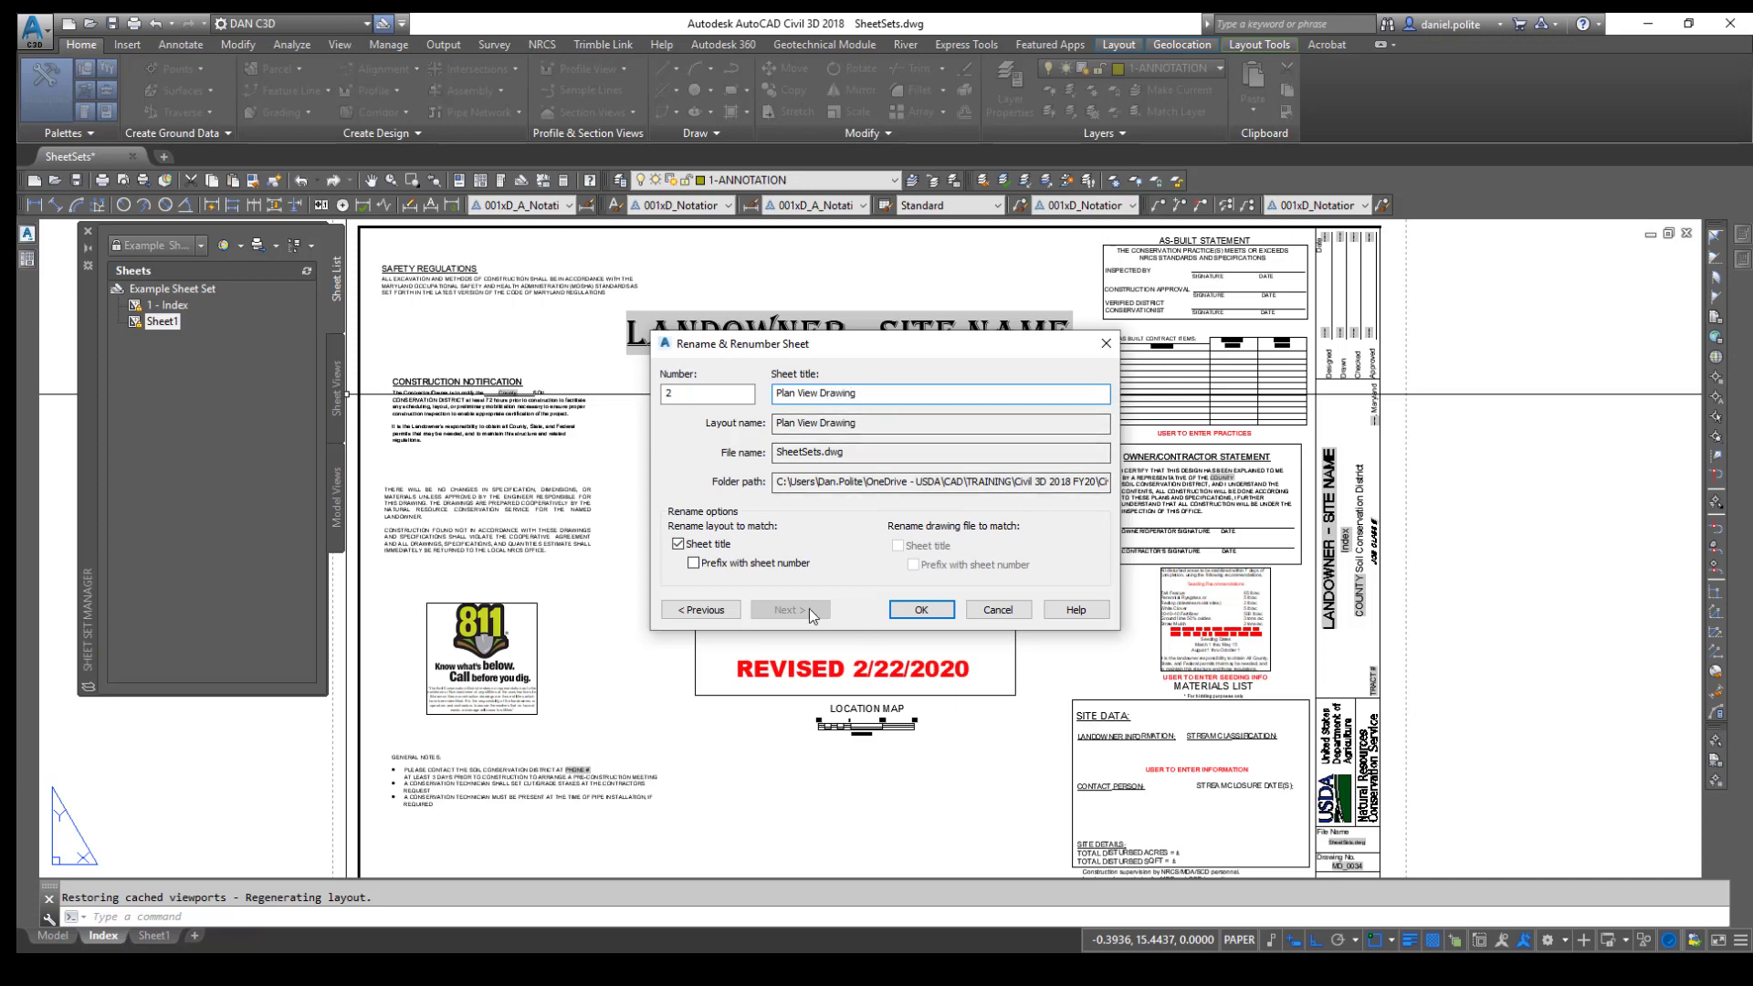
click(902, 608)
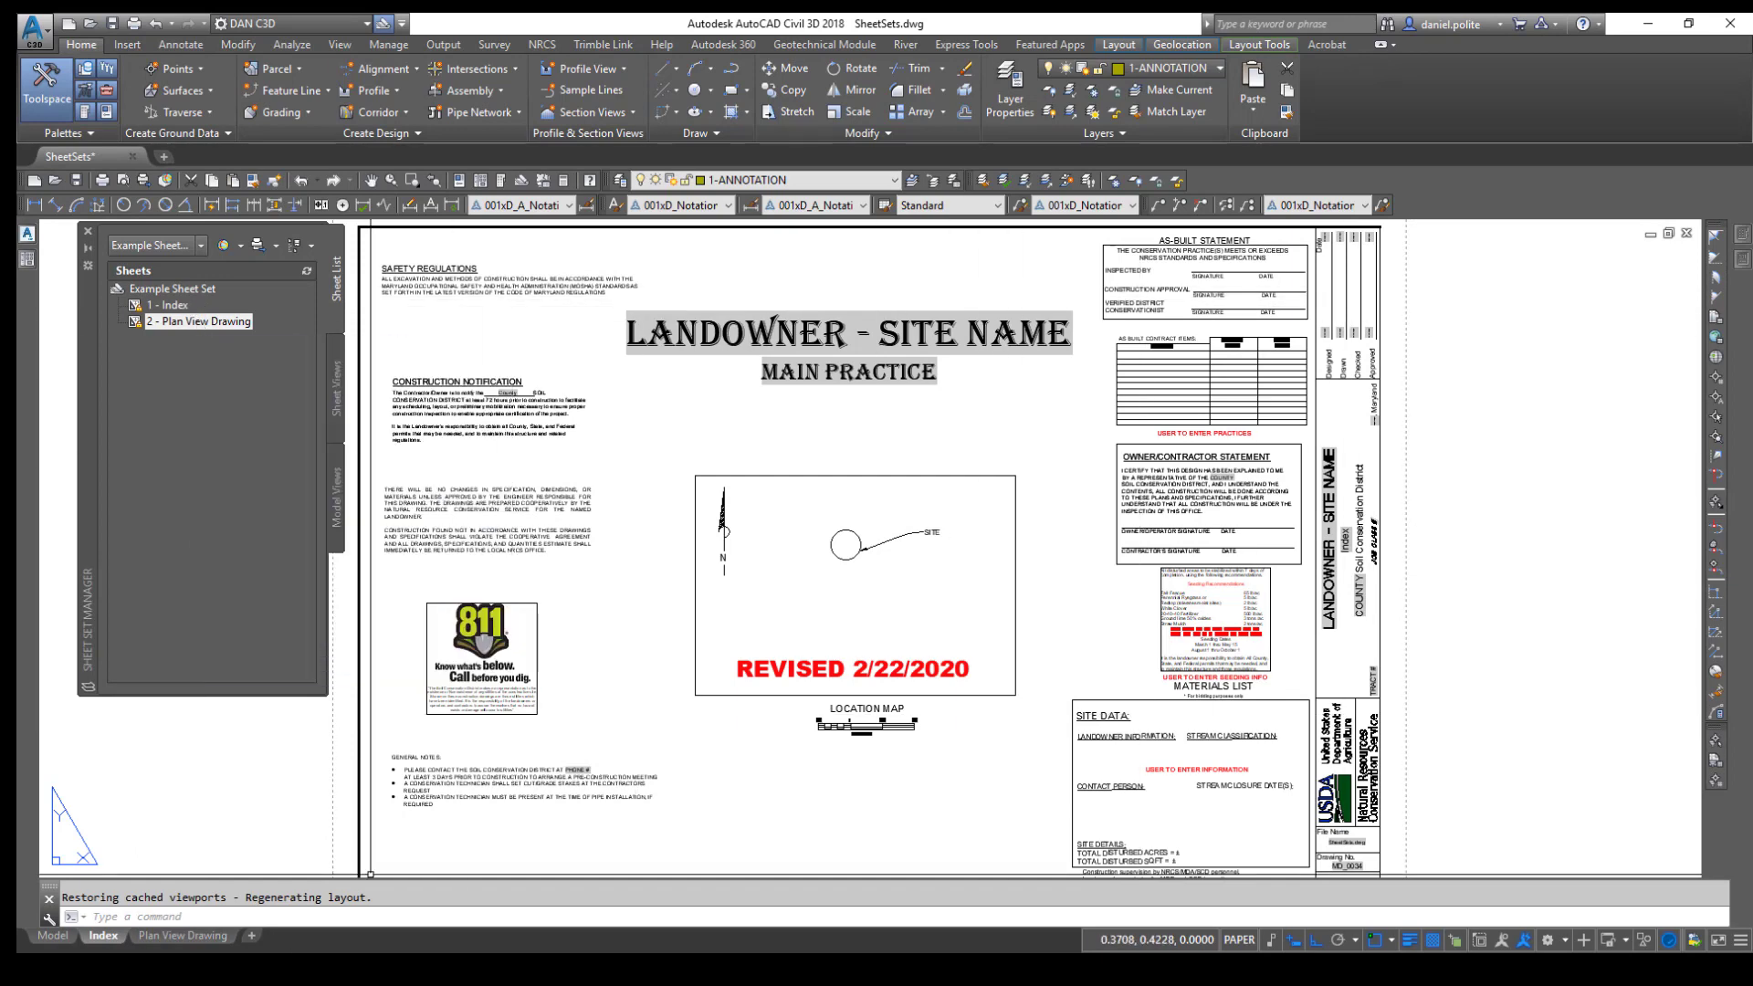
Open the Plan View Drawing layout and examine the sheet title in its title block.
click(183, 938)
scroll(1349, 550, up, 4)
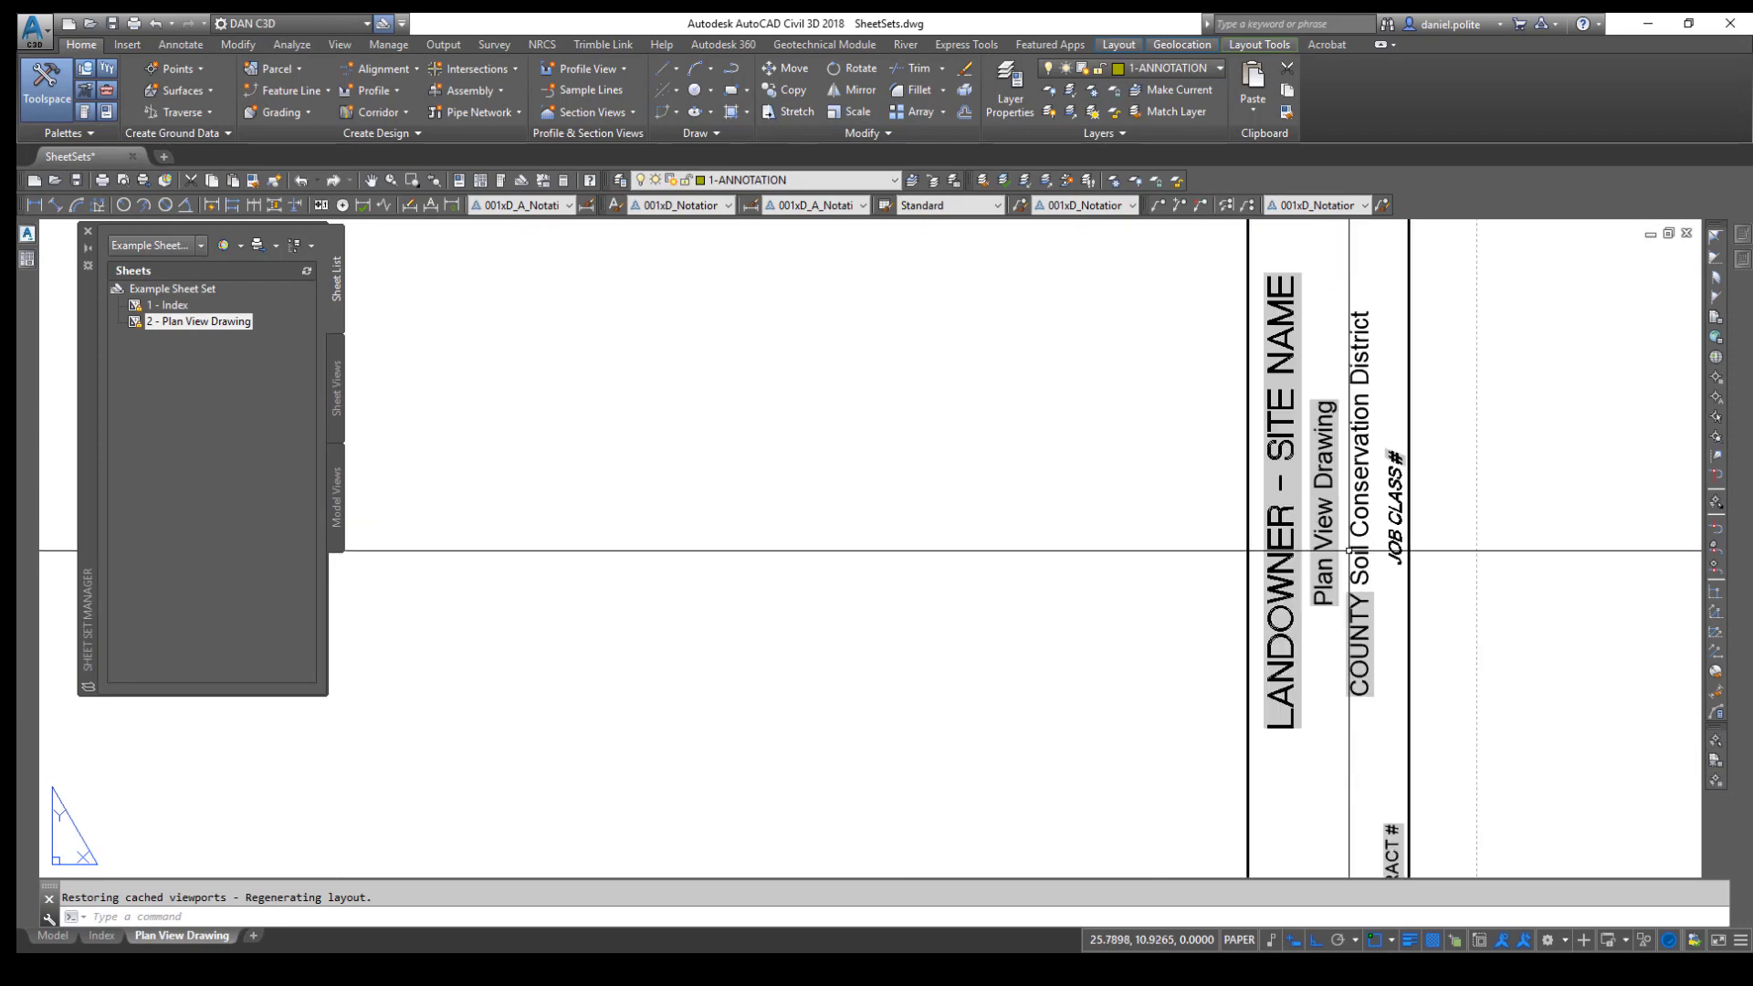
scroll(1349, 551, up, 2)
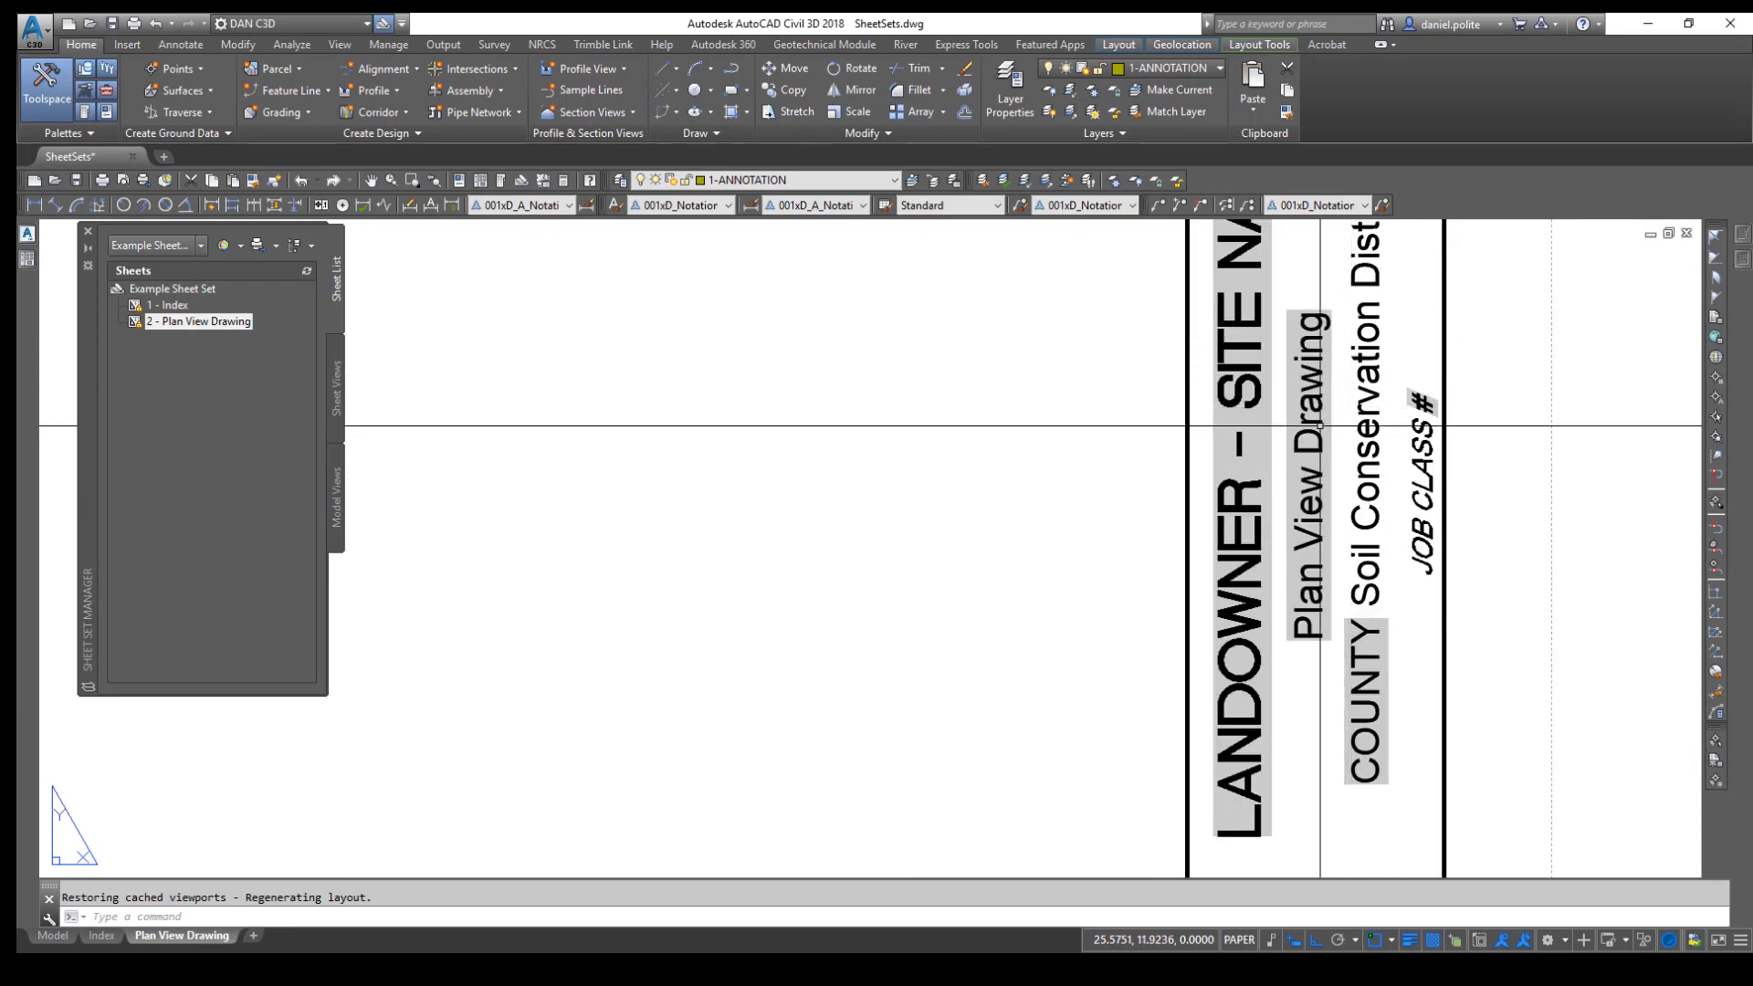
scroll(1320, 426, down, 4)
middle_click(1249, 441)
middle_click(1248, 441)
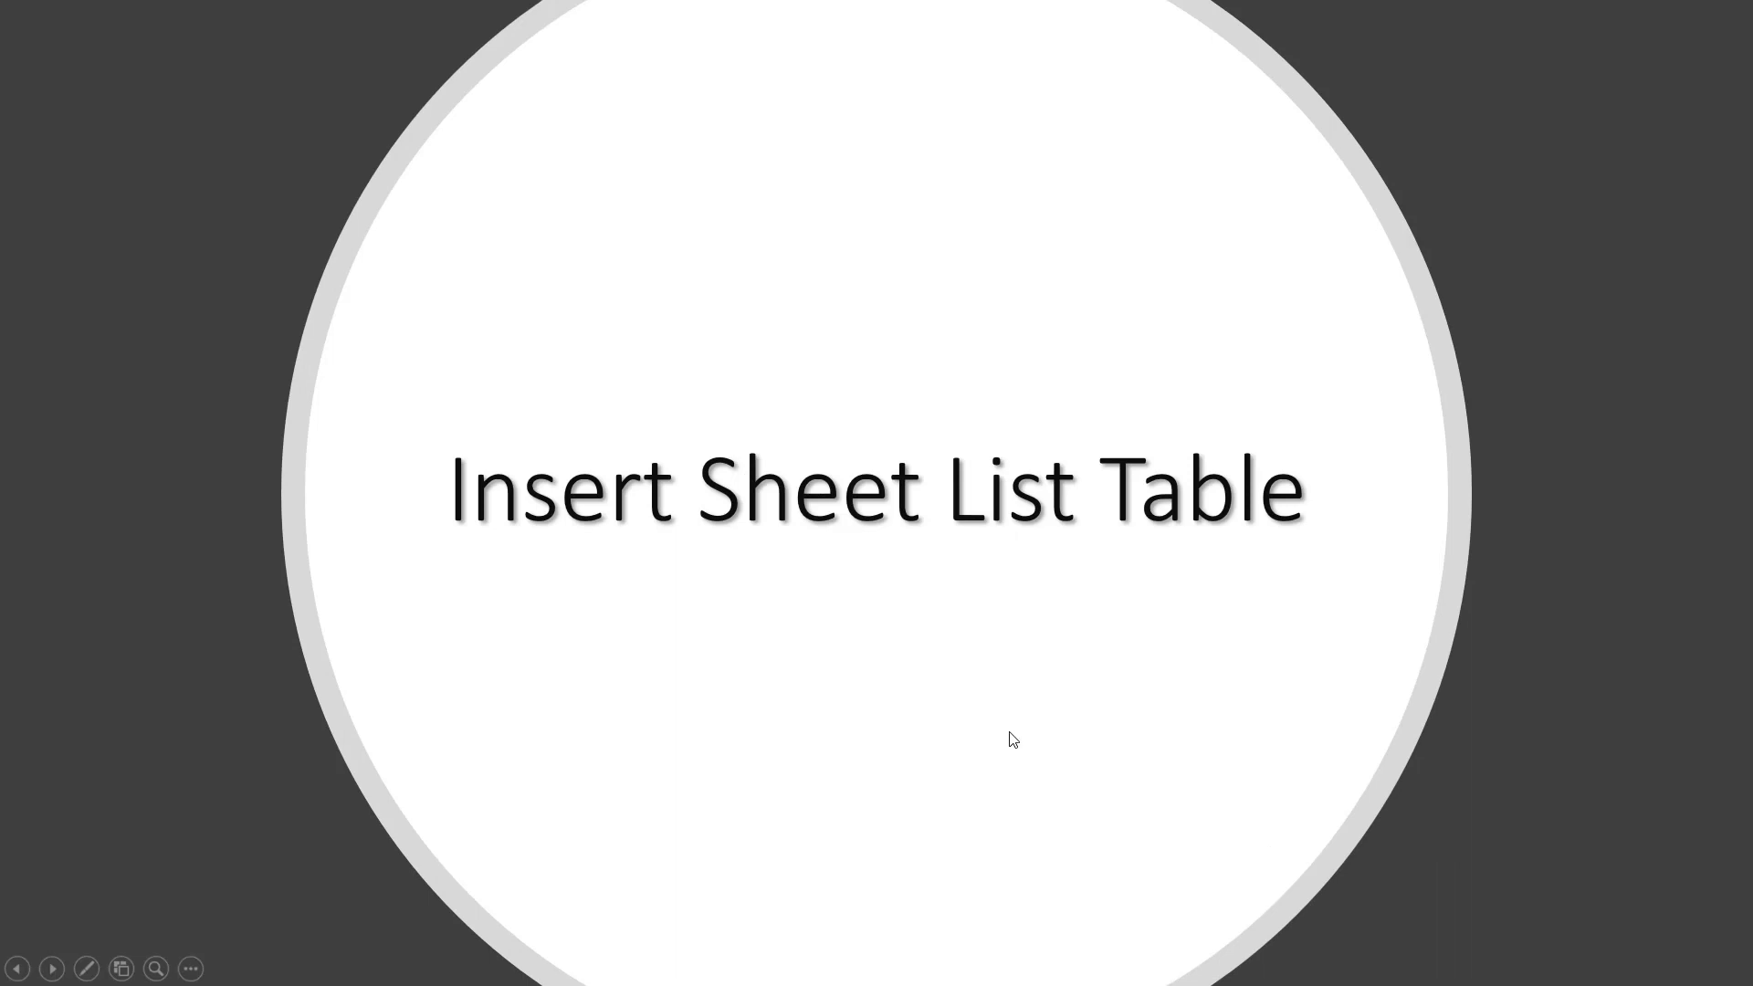
click(1014, 740)
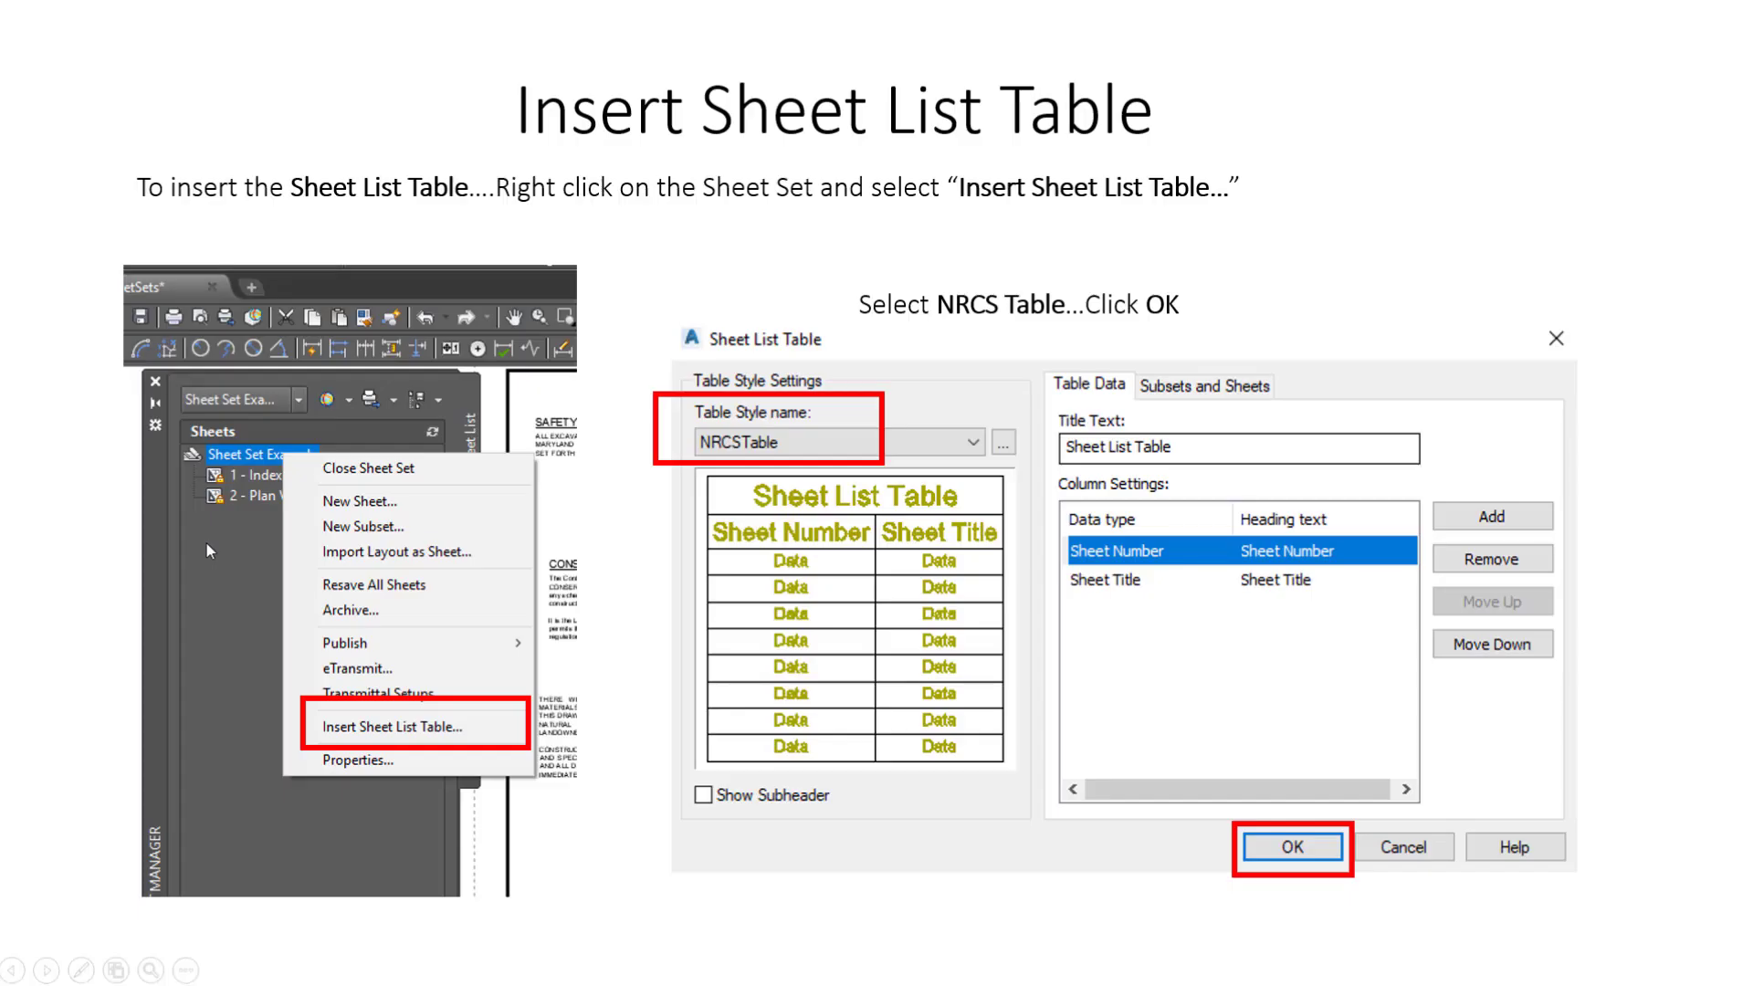
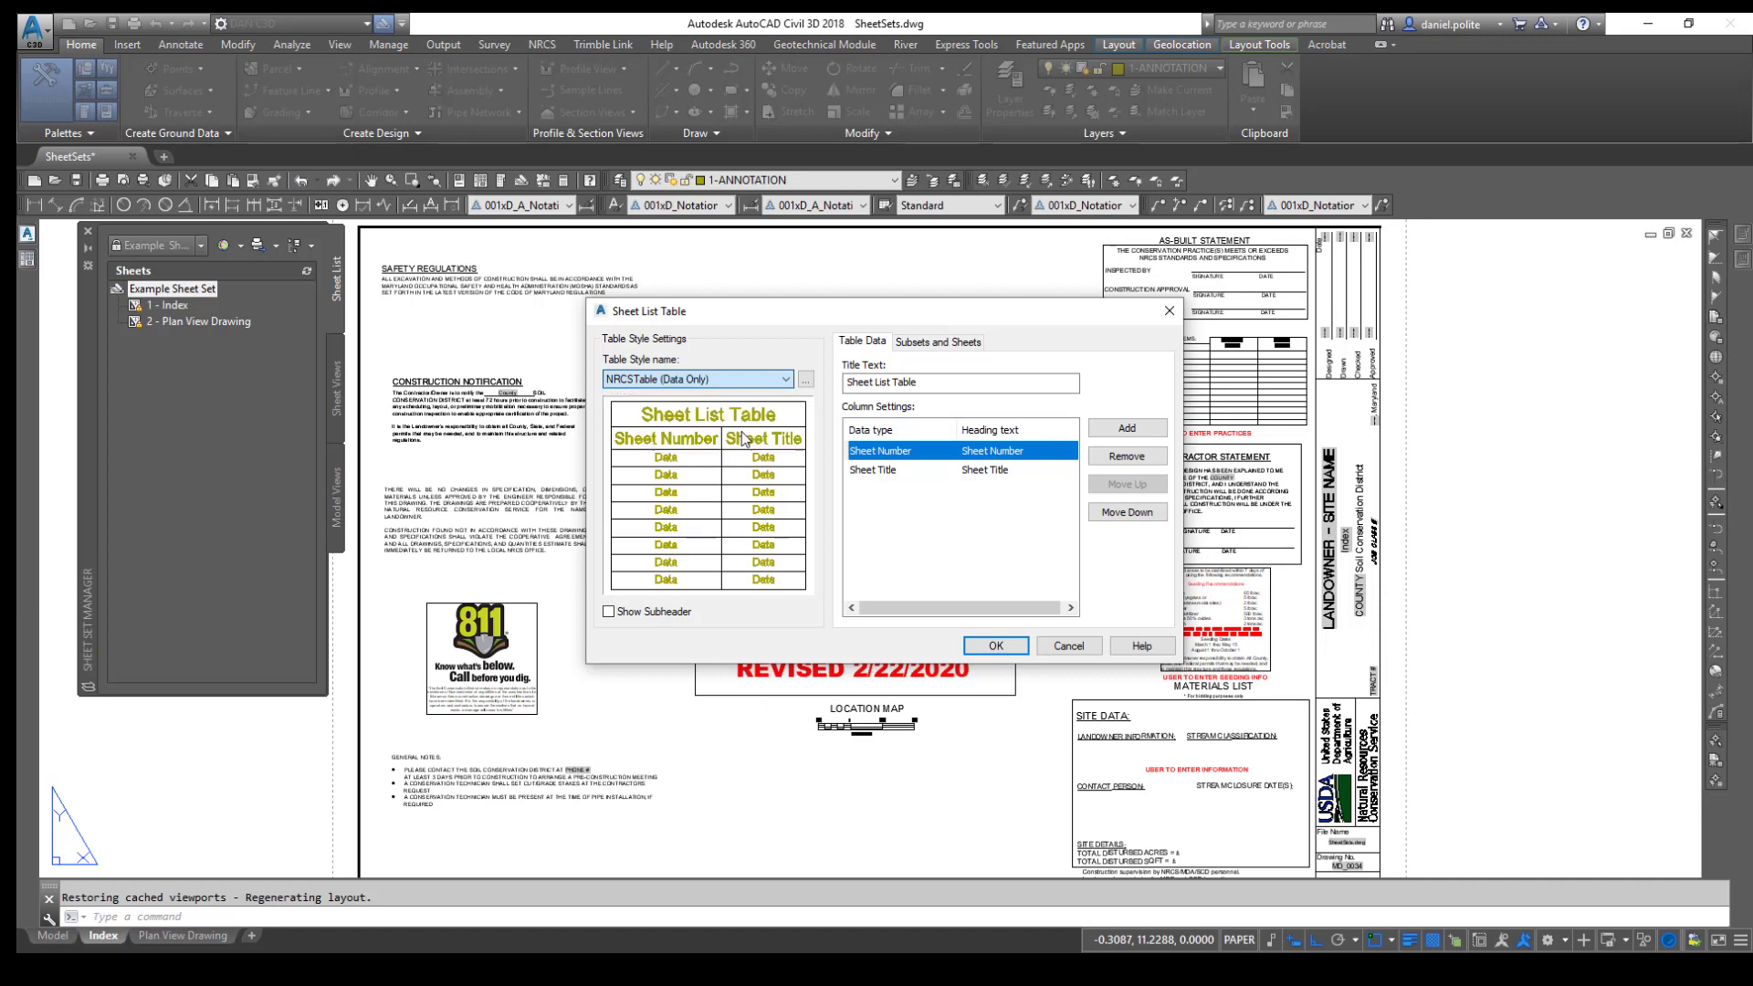
Set the sheet list table's style to NRCSTable.
click(786, 378)
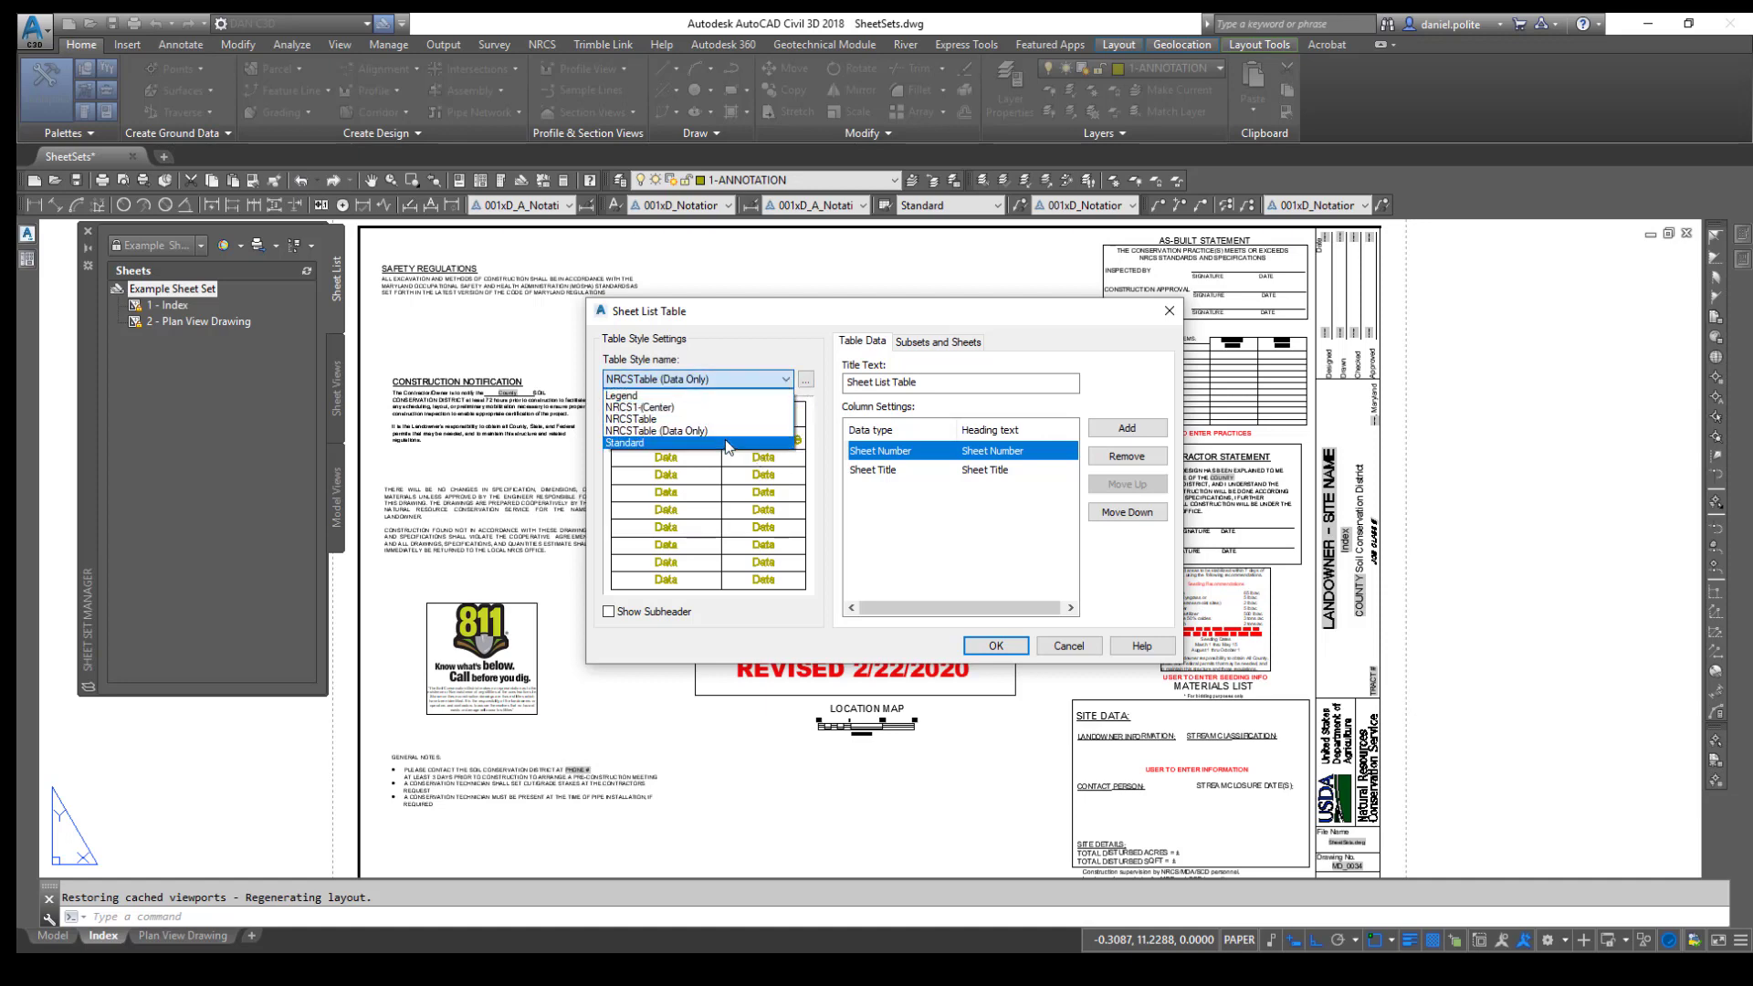
click(731, 443)
click(785, 379)
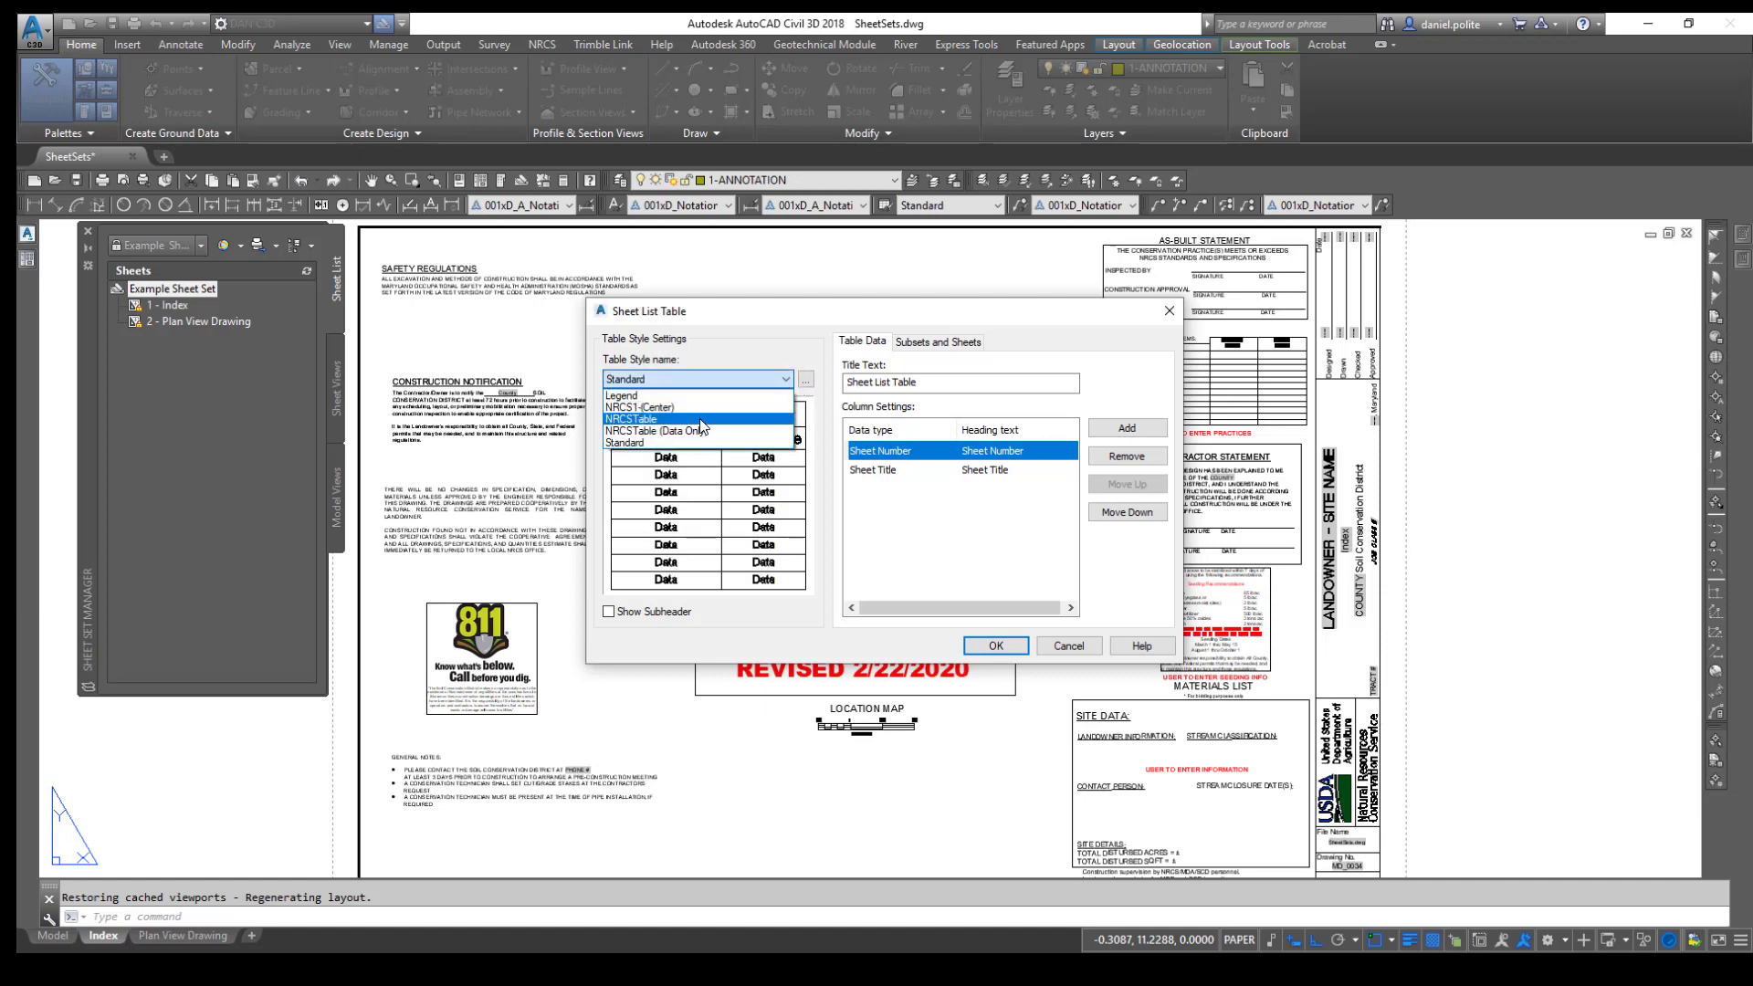
click(703, 420)
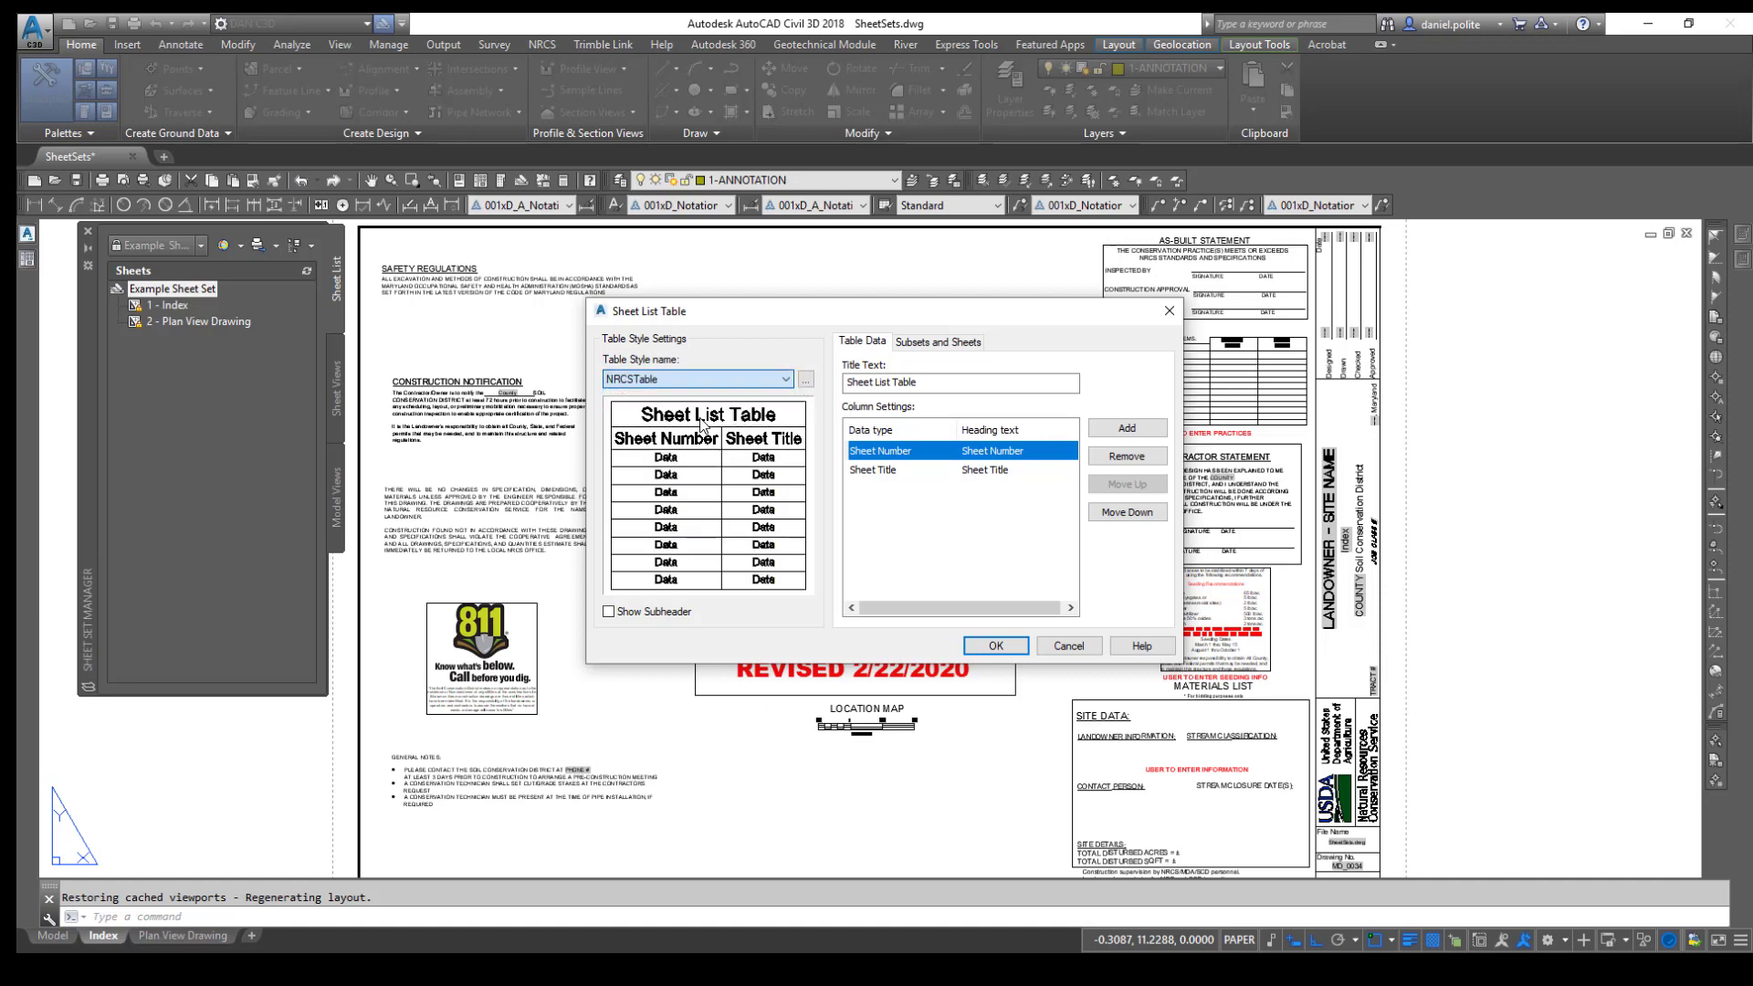
click(784, 379)
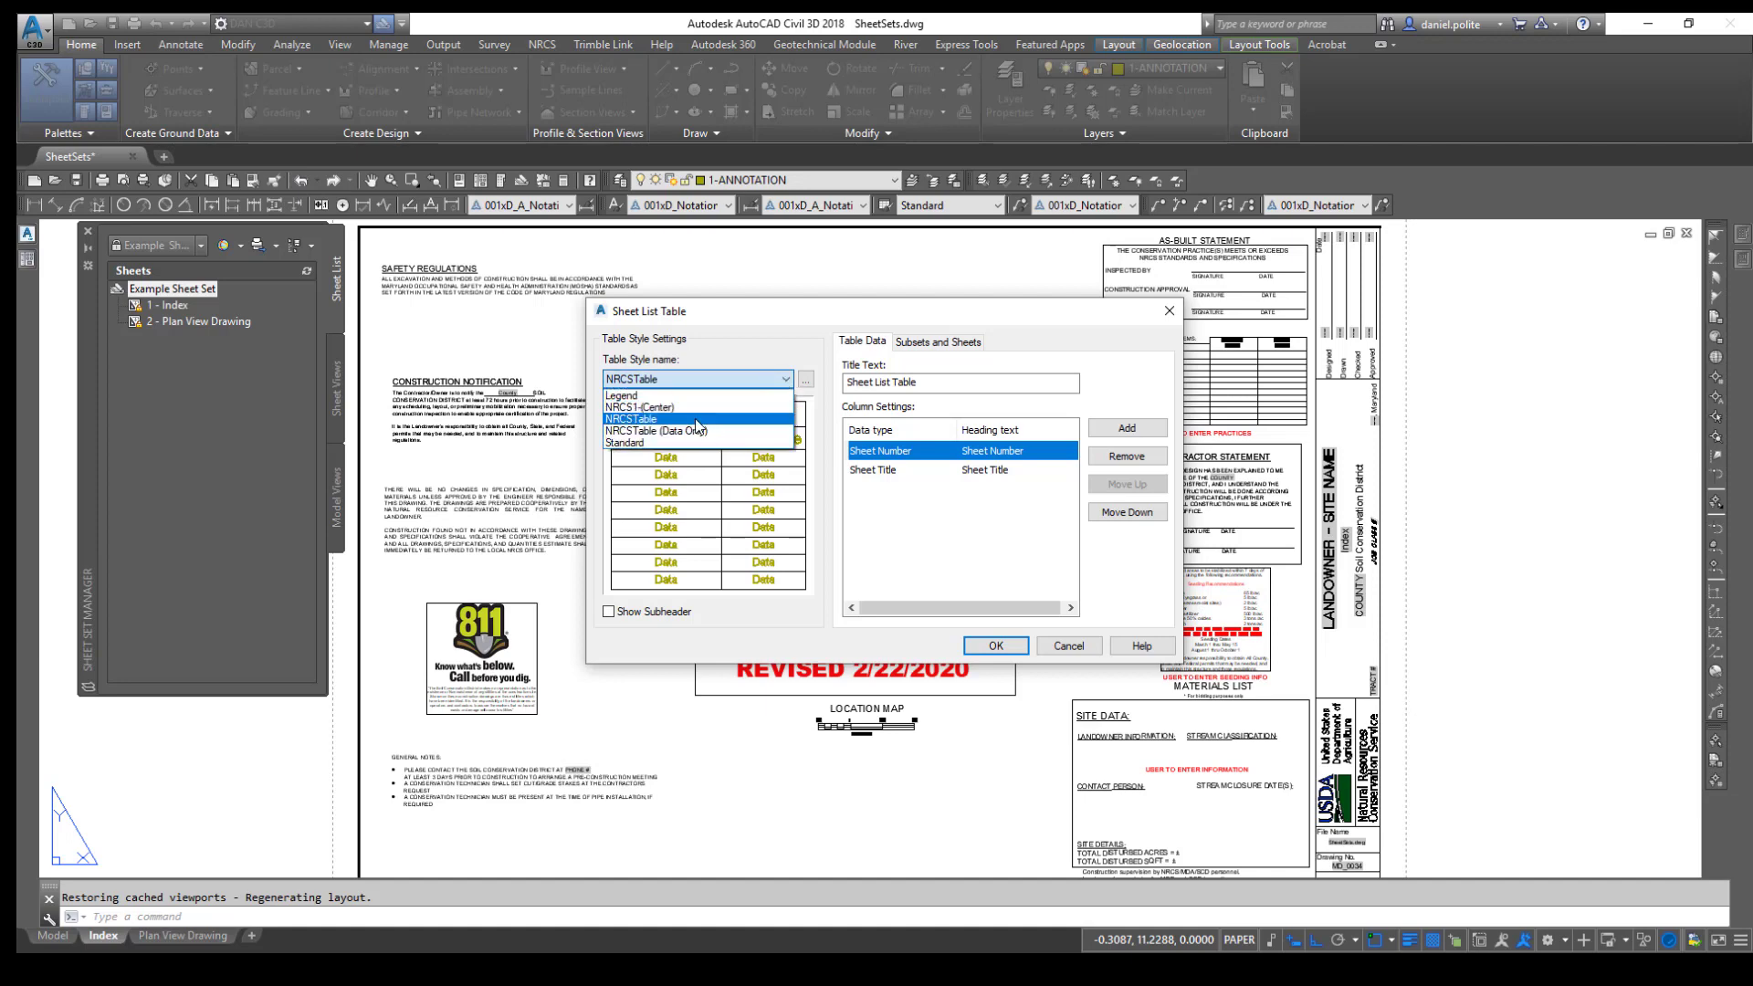
click(711, 419)
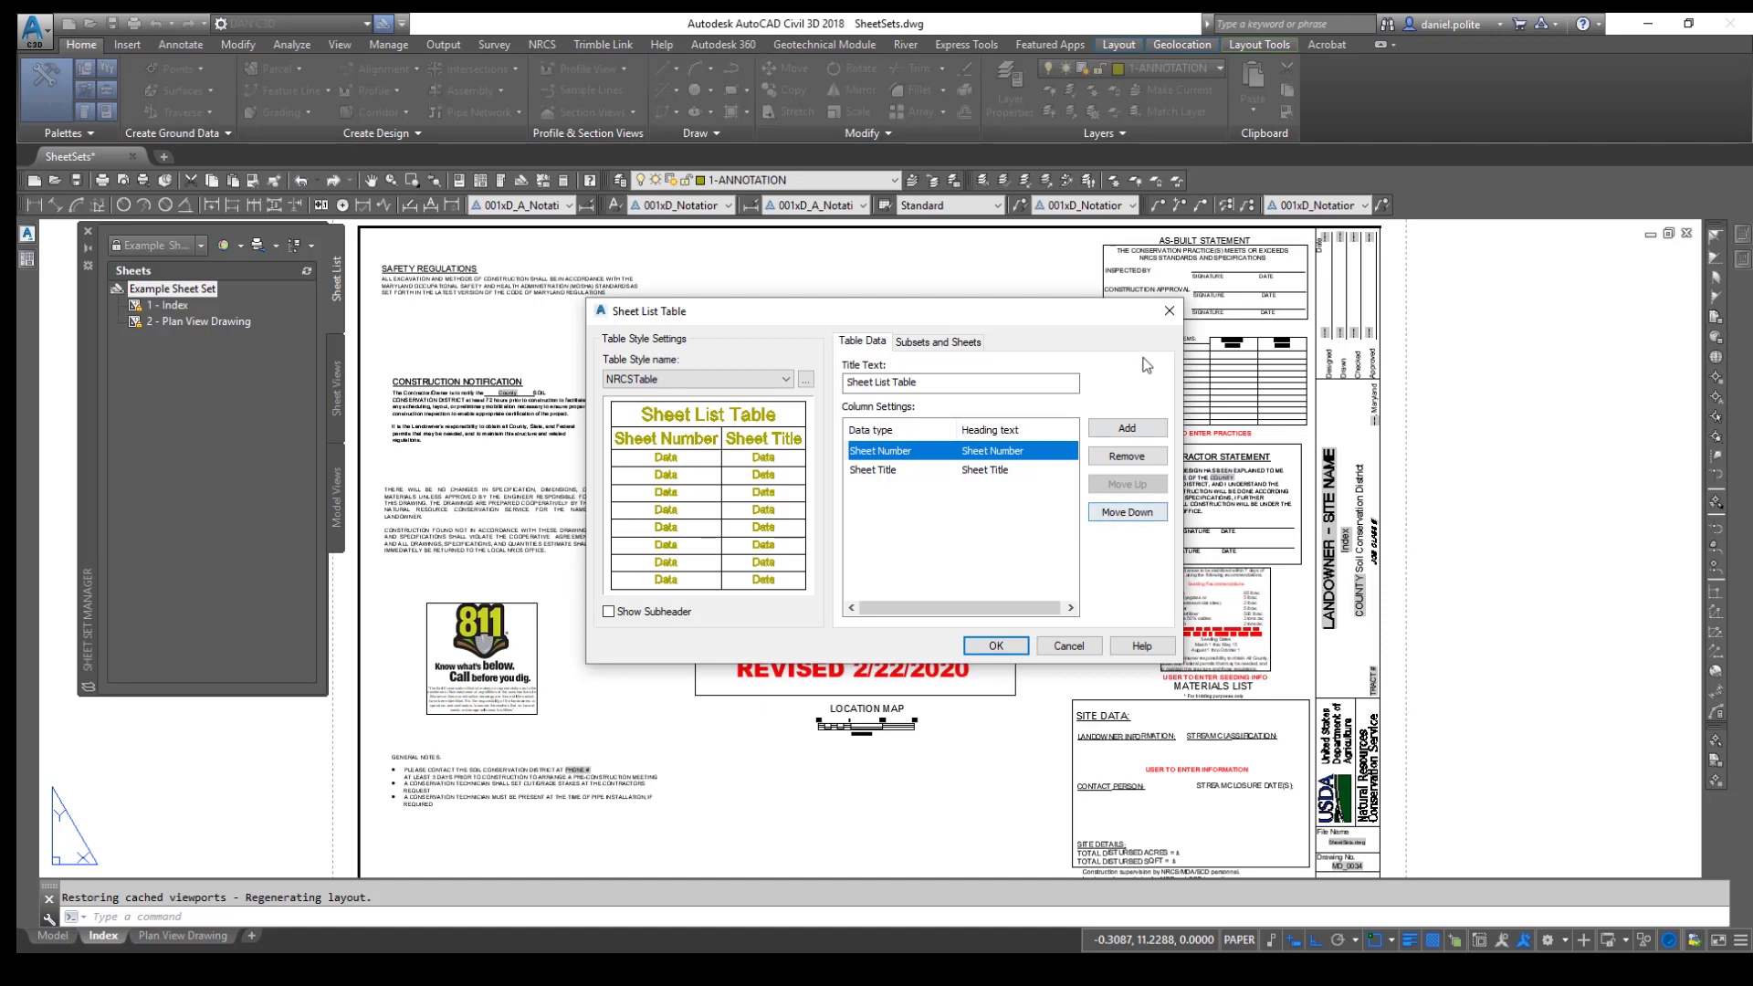
Check which sheets the sheet list table includes and place the table below the location map's scale bar on the Index layout.
click(950, 345)
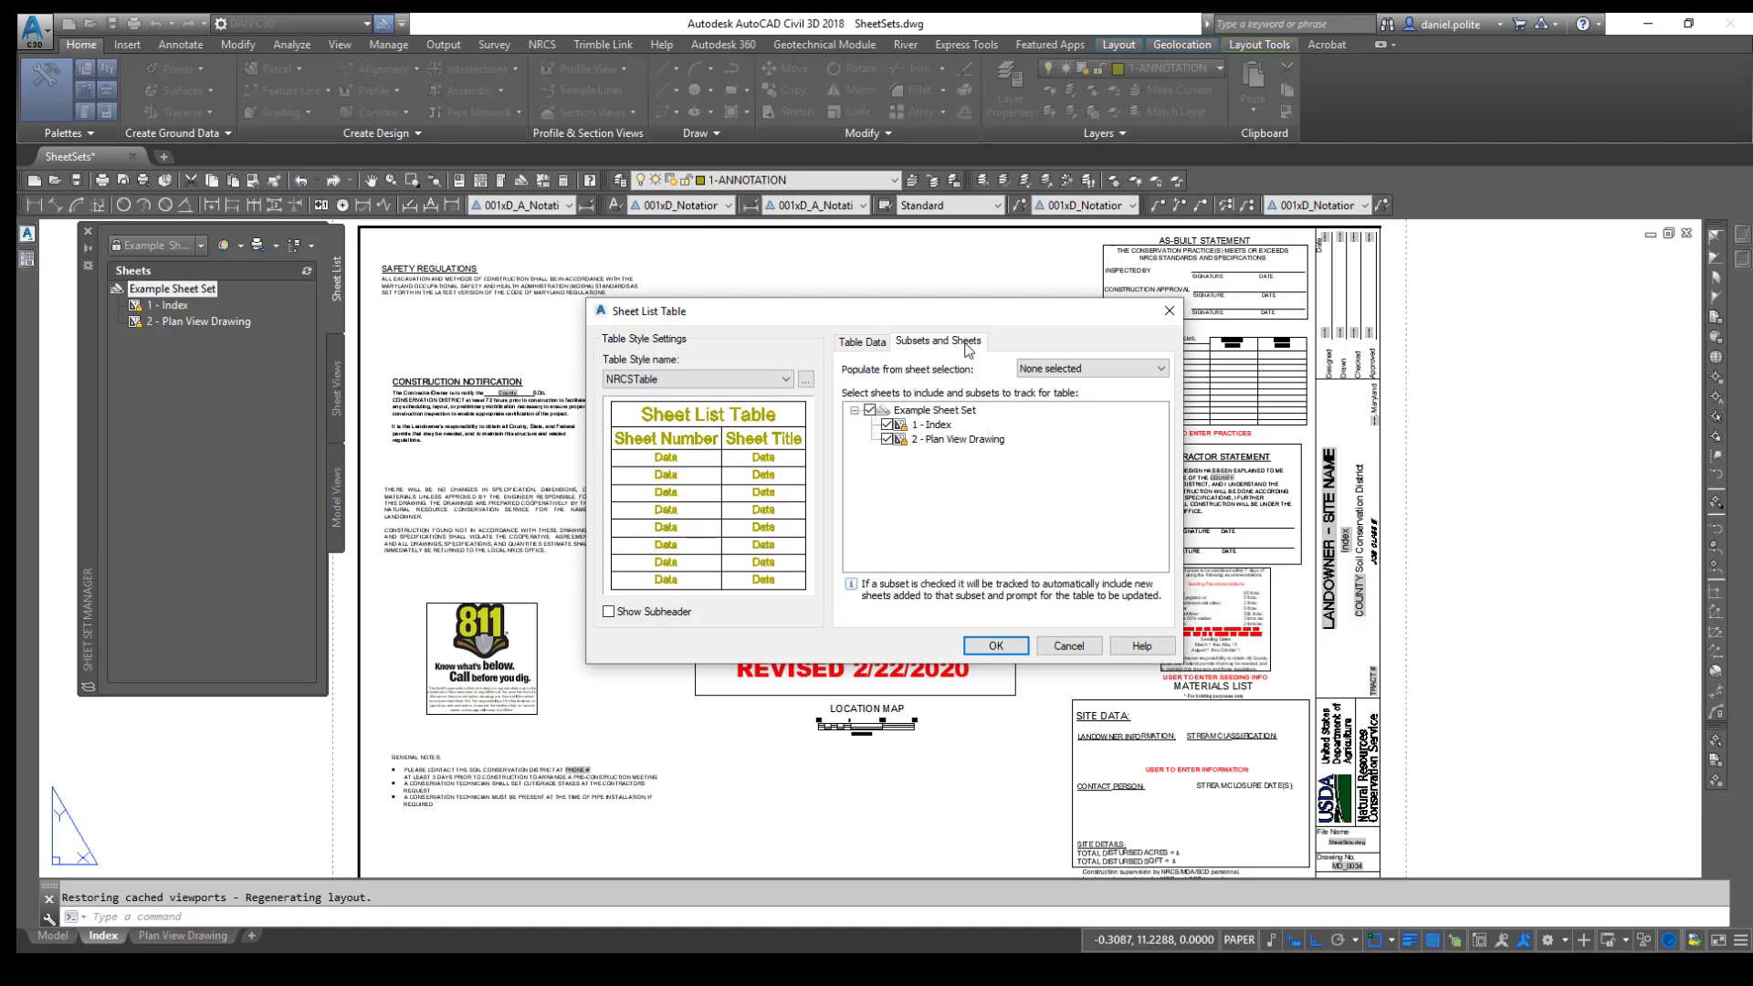
click(864, 345)
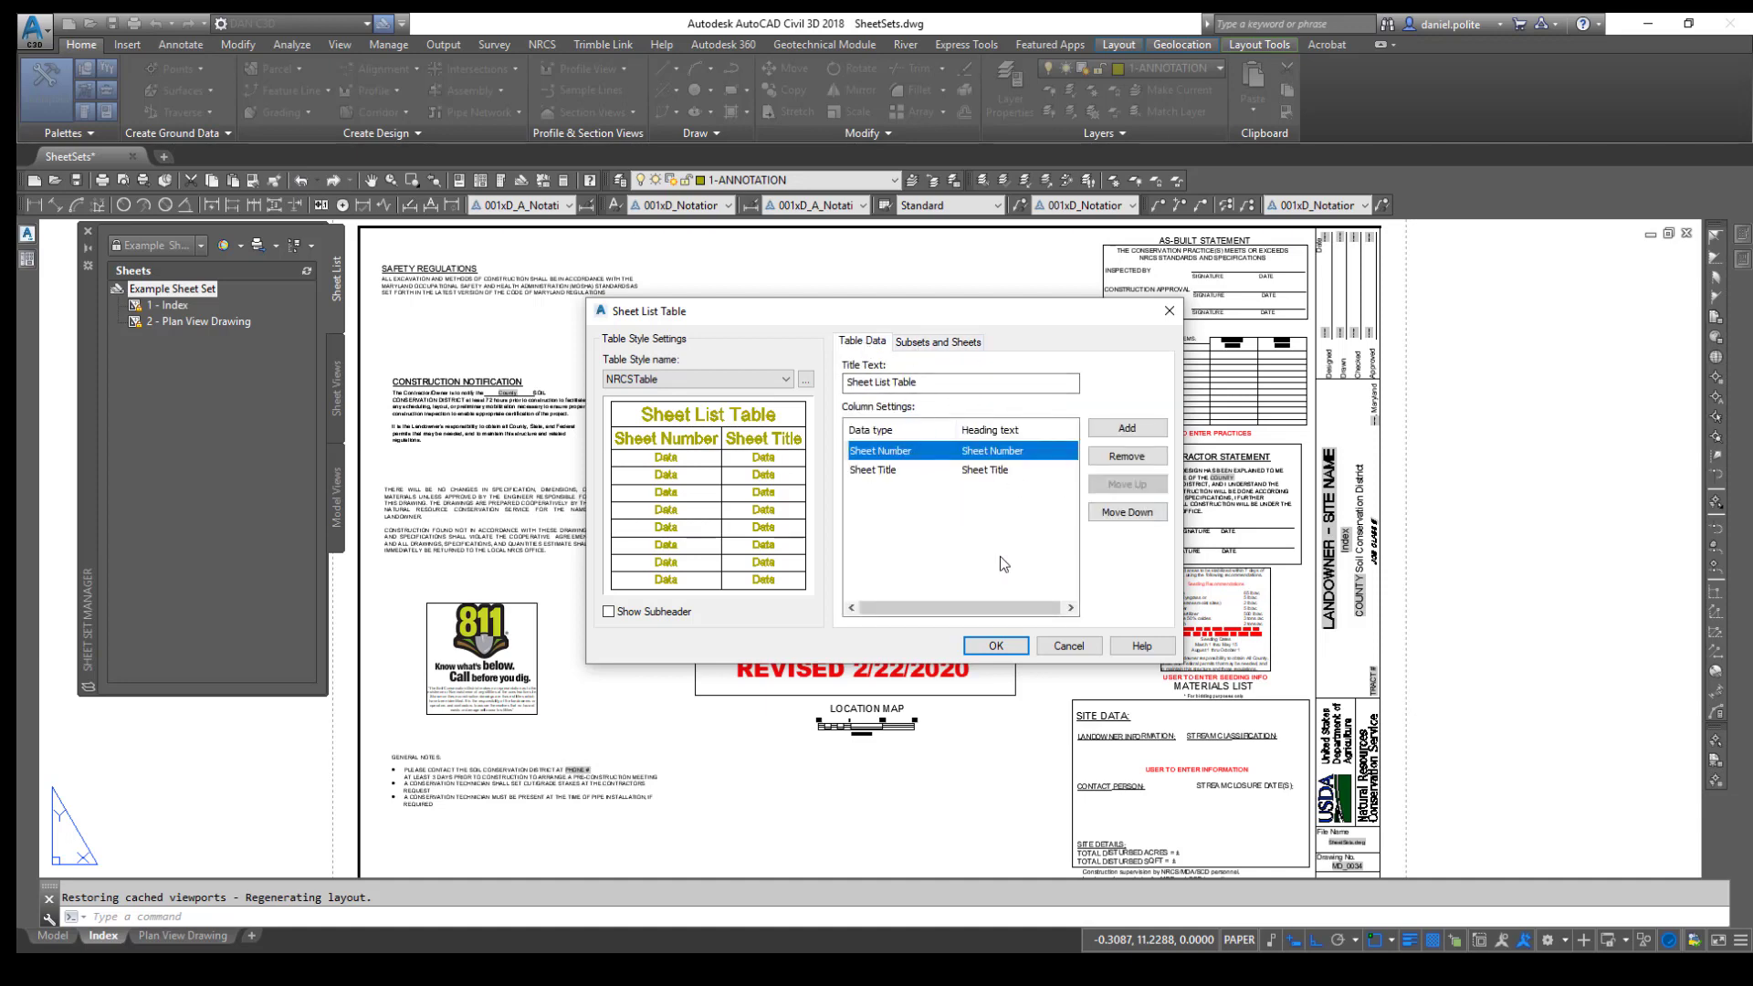
click(995, 645)
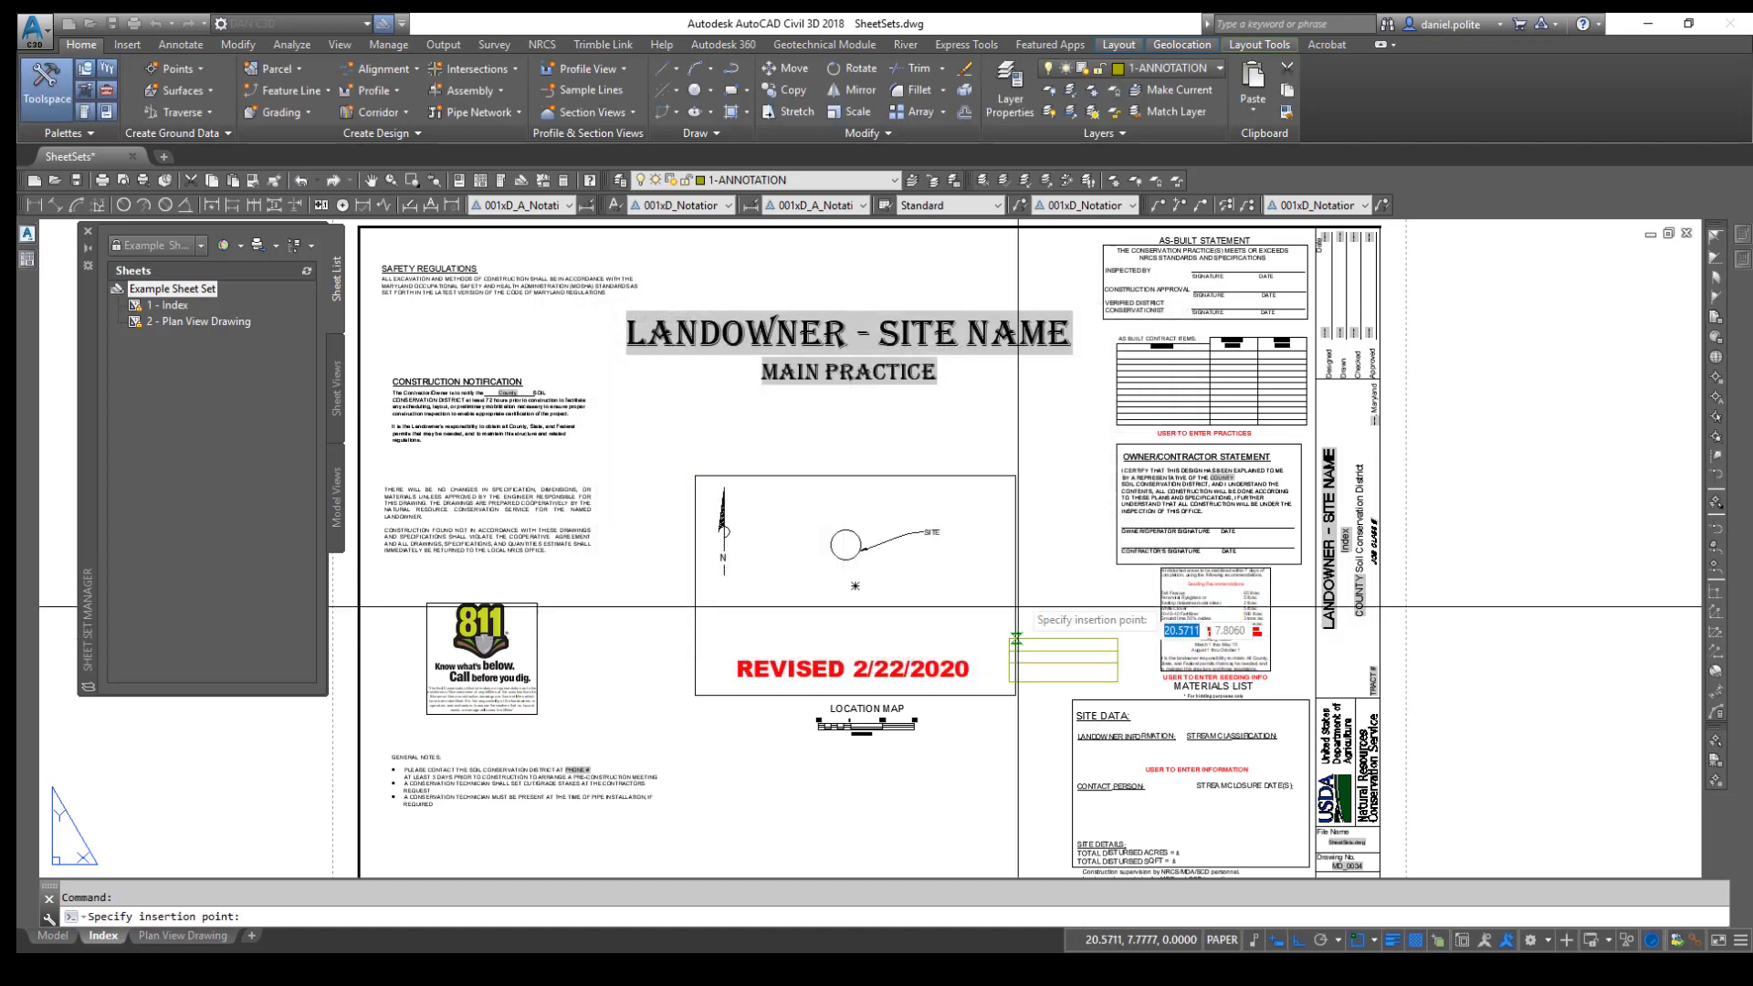
click(805, 751)
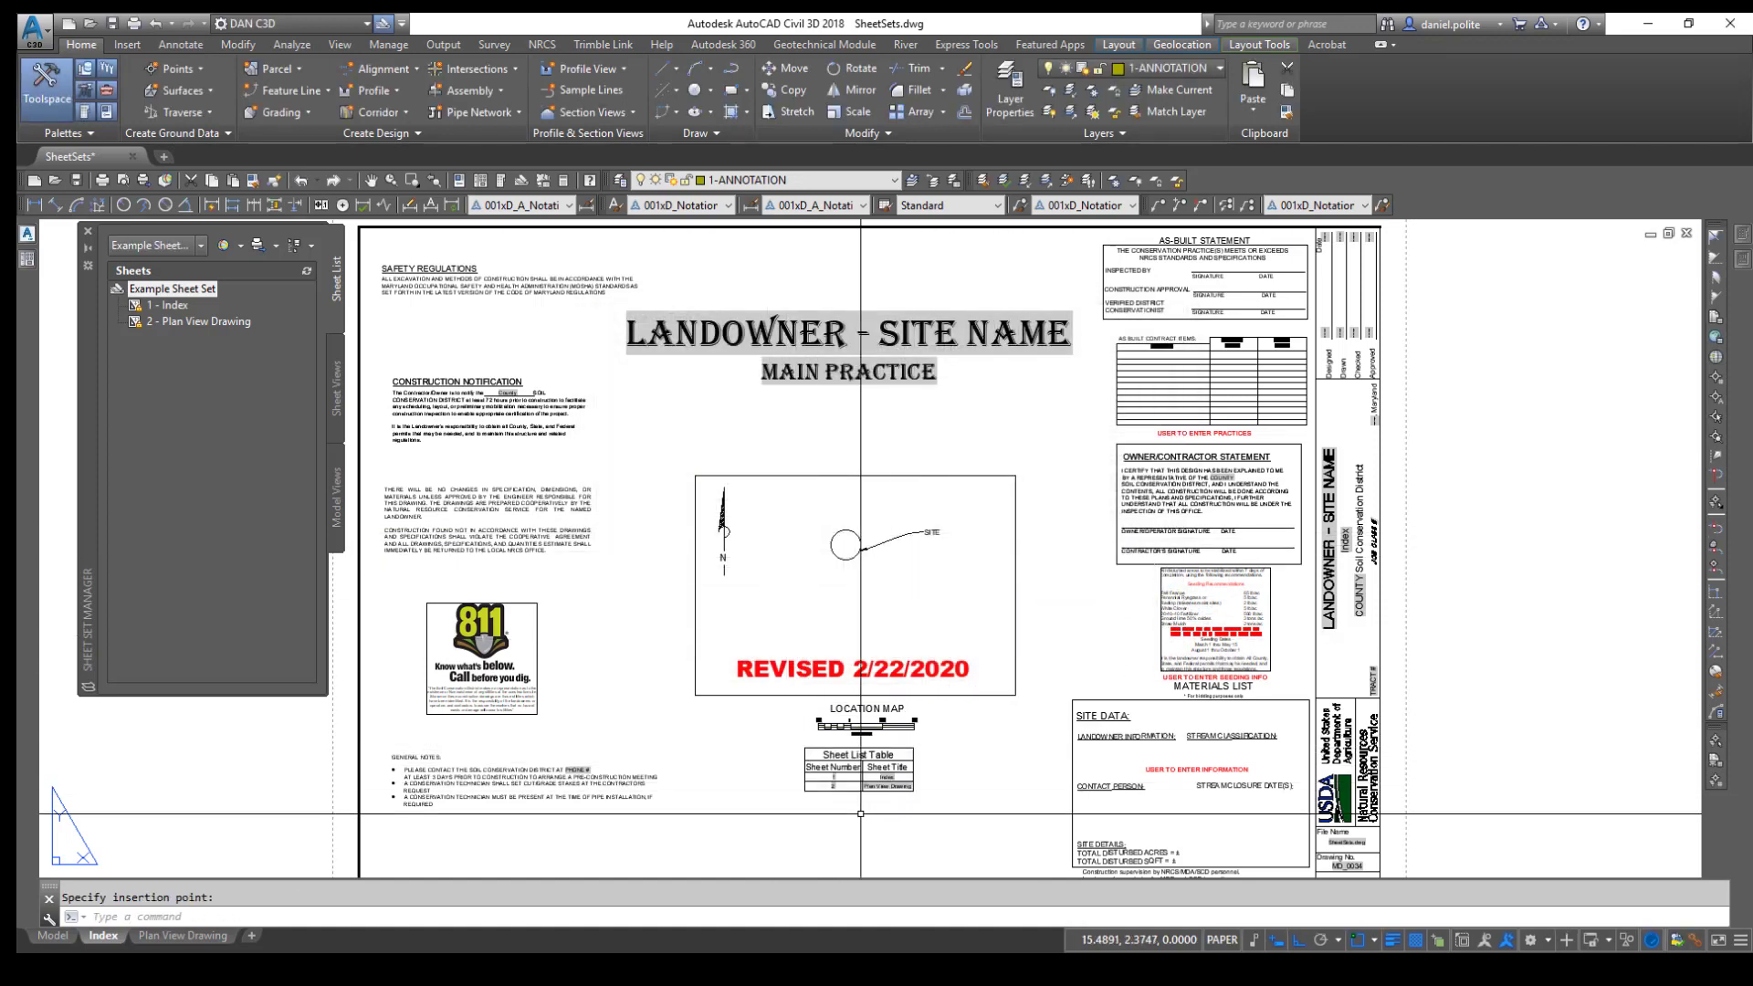
scroll(865, 790, up, 6)
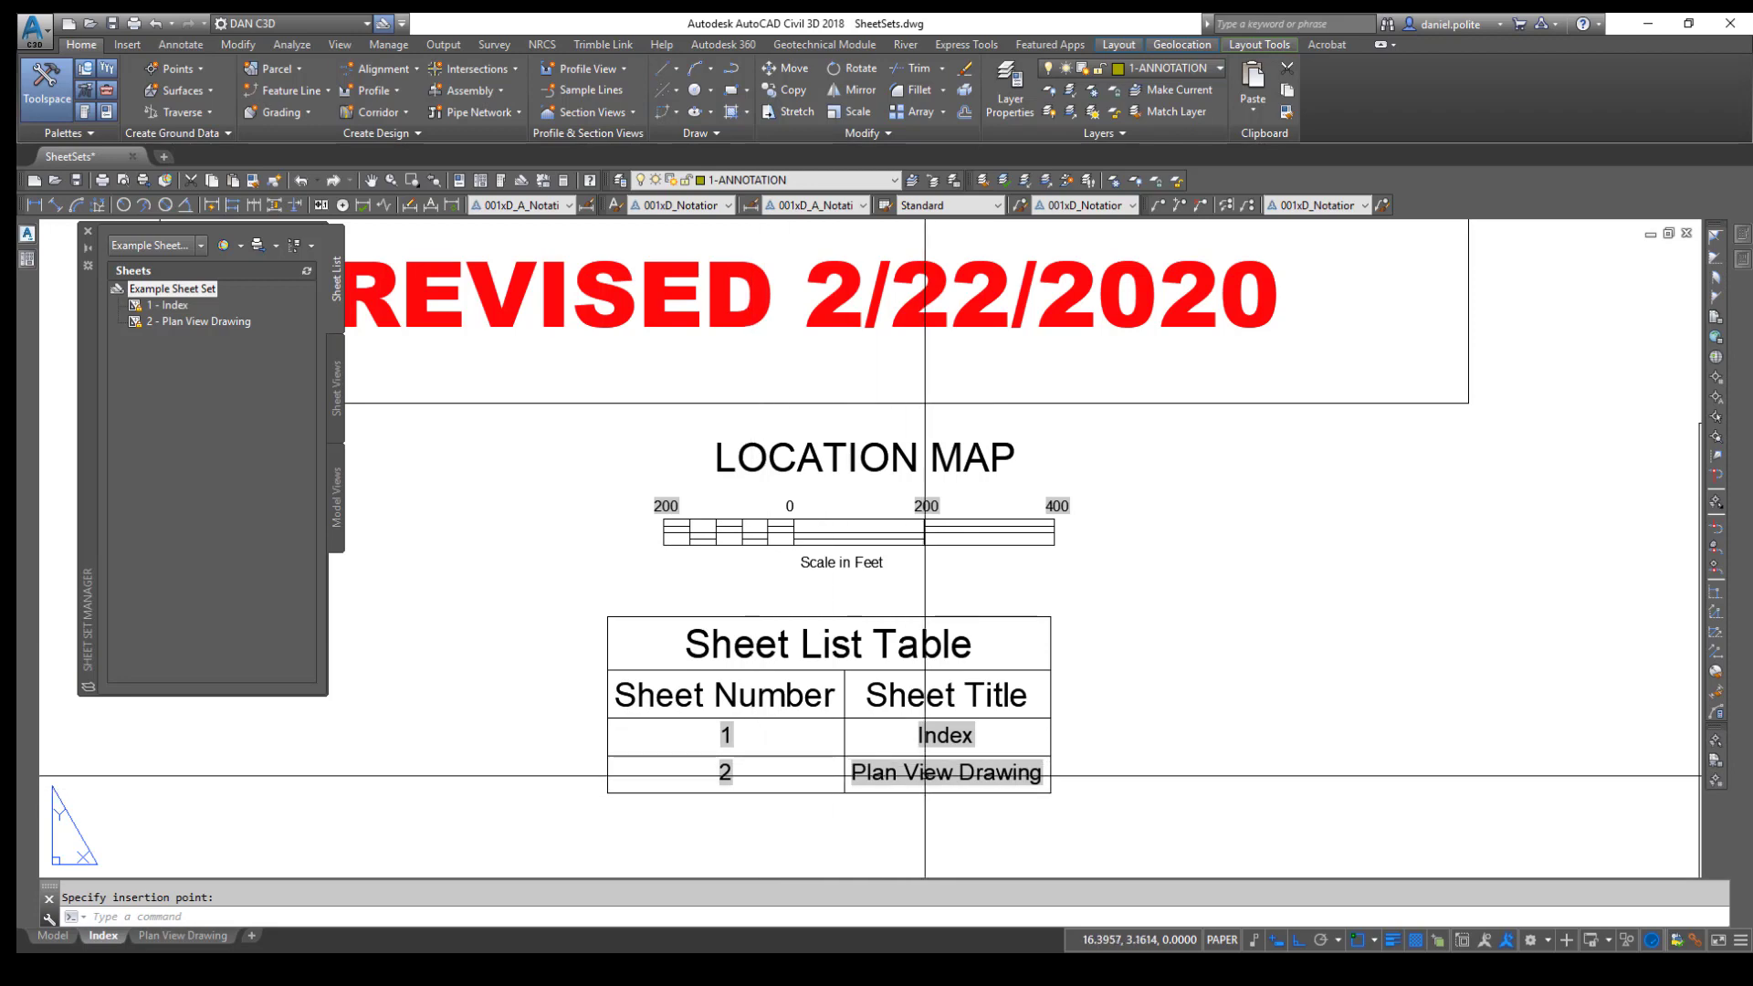
scroll(925, 776, down, 4)
scroll(939, 678, down, 2)
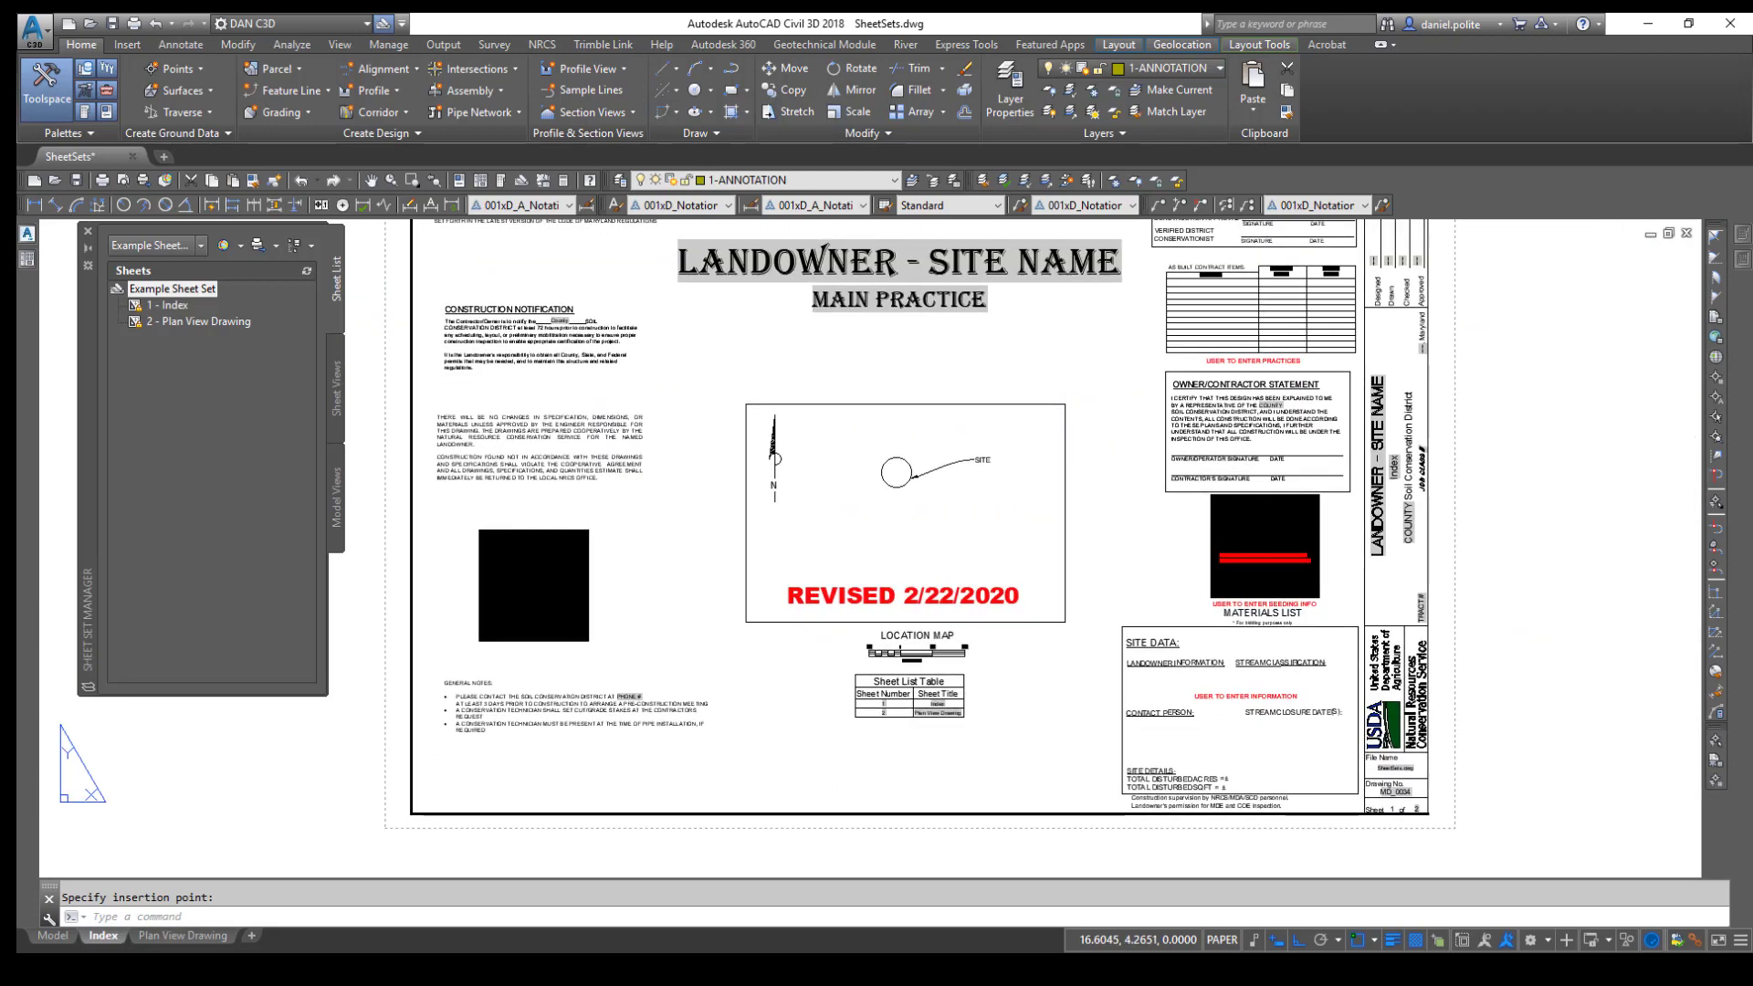
scroll(936, 703, up, 2)
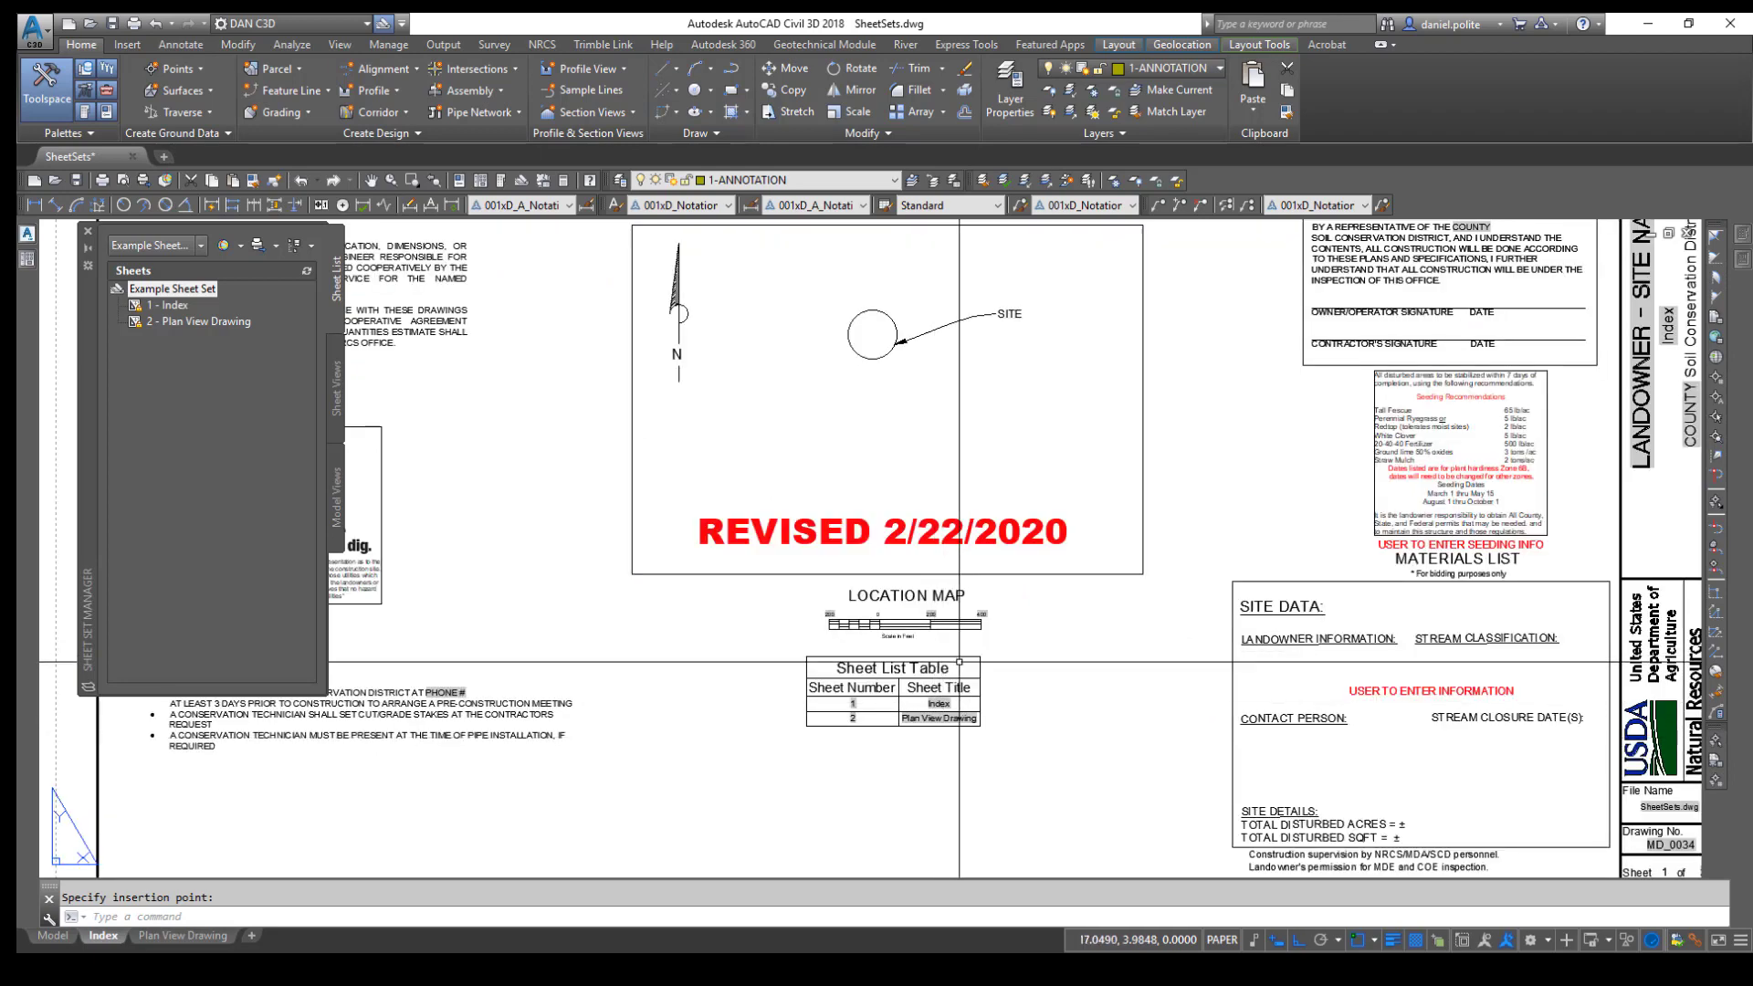
Create a copy of the Plan View Drawing layout at the end of the layouts and open the copy.
click(209, 936)
right_click(210, 938)
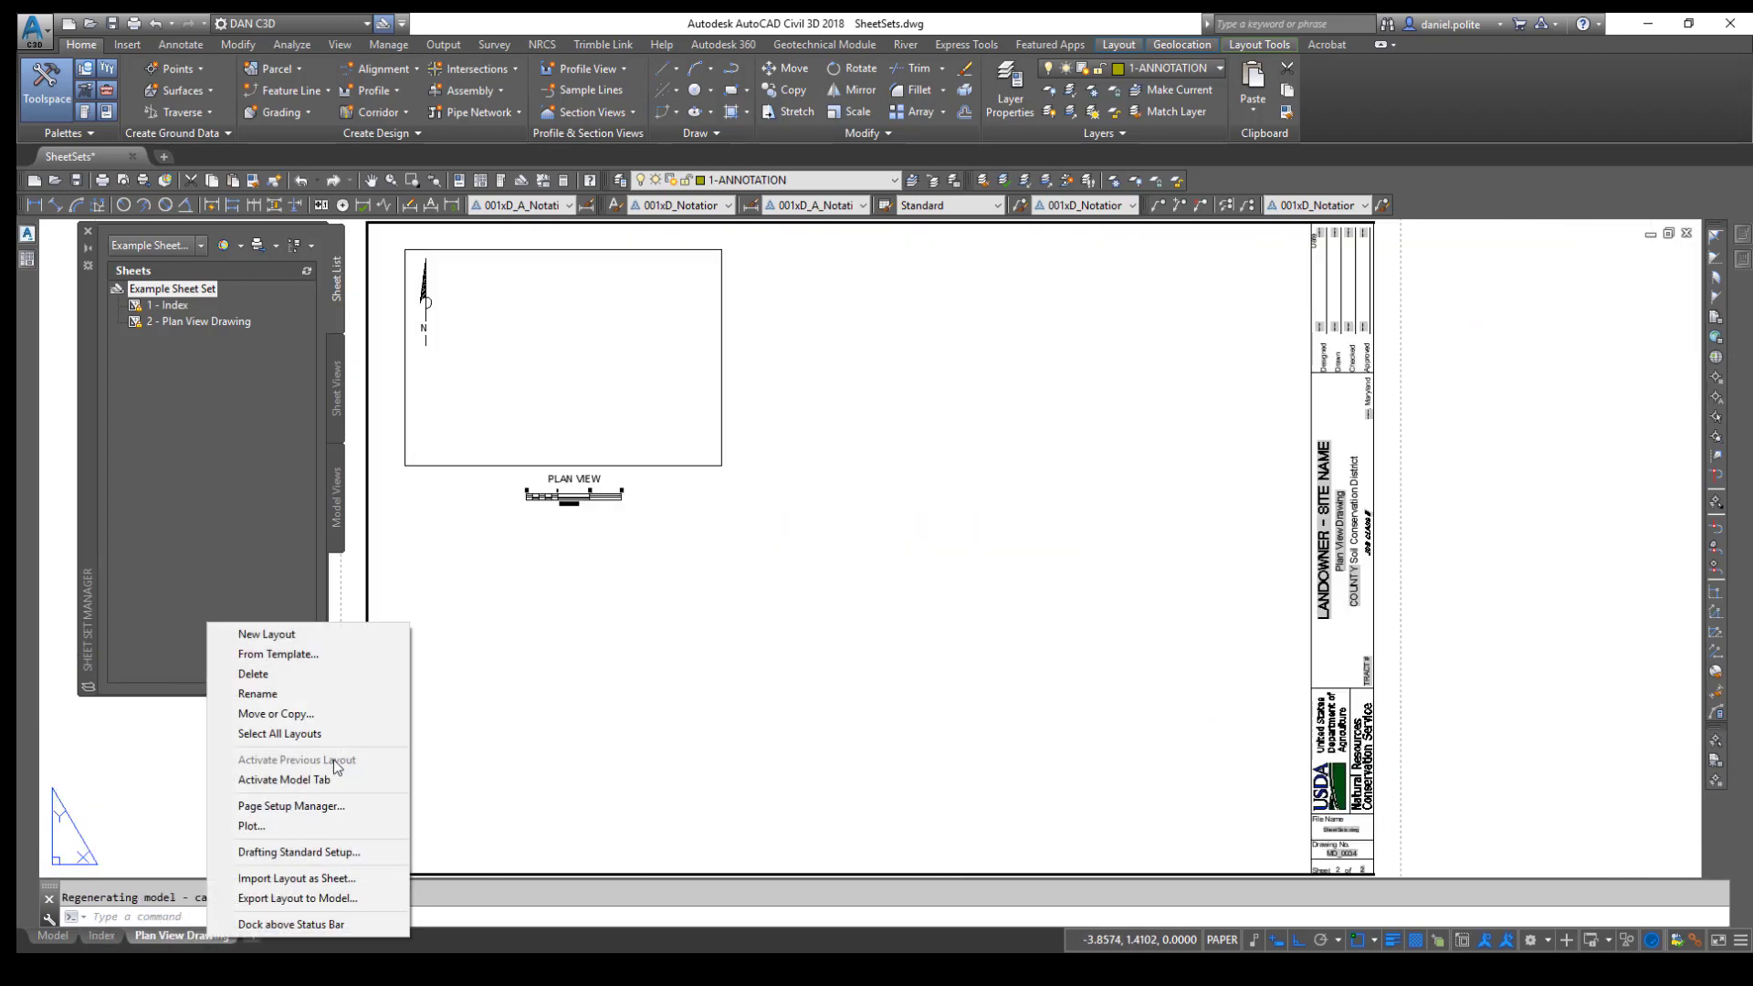
click(327, 713)
click(738, 577)
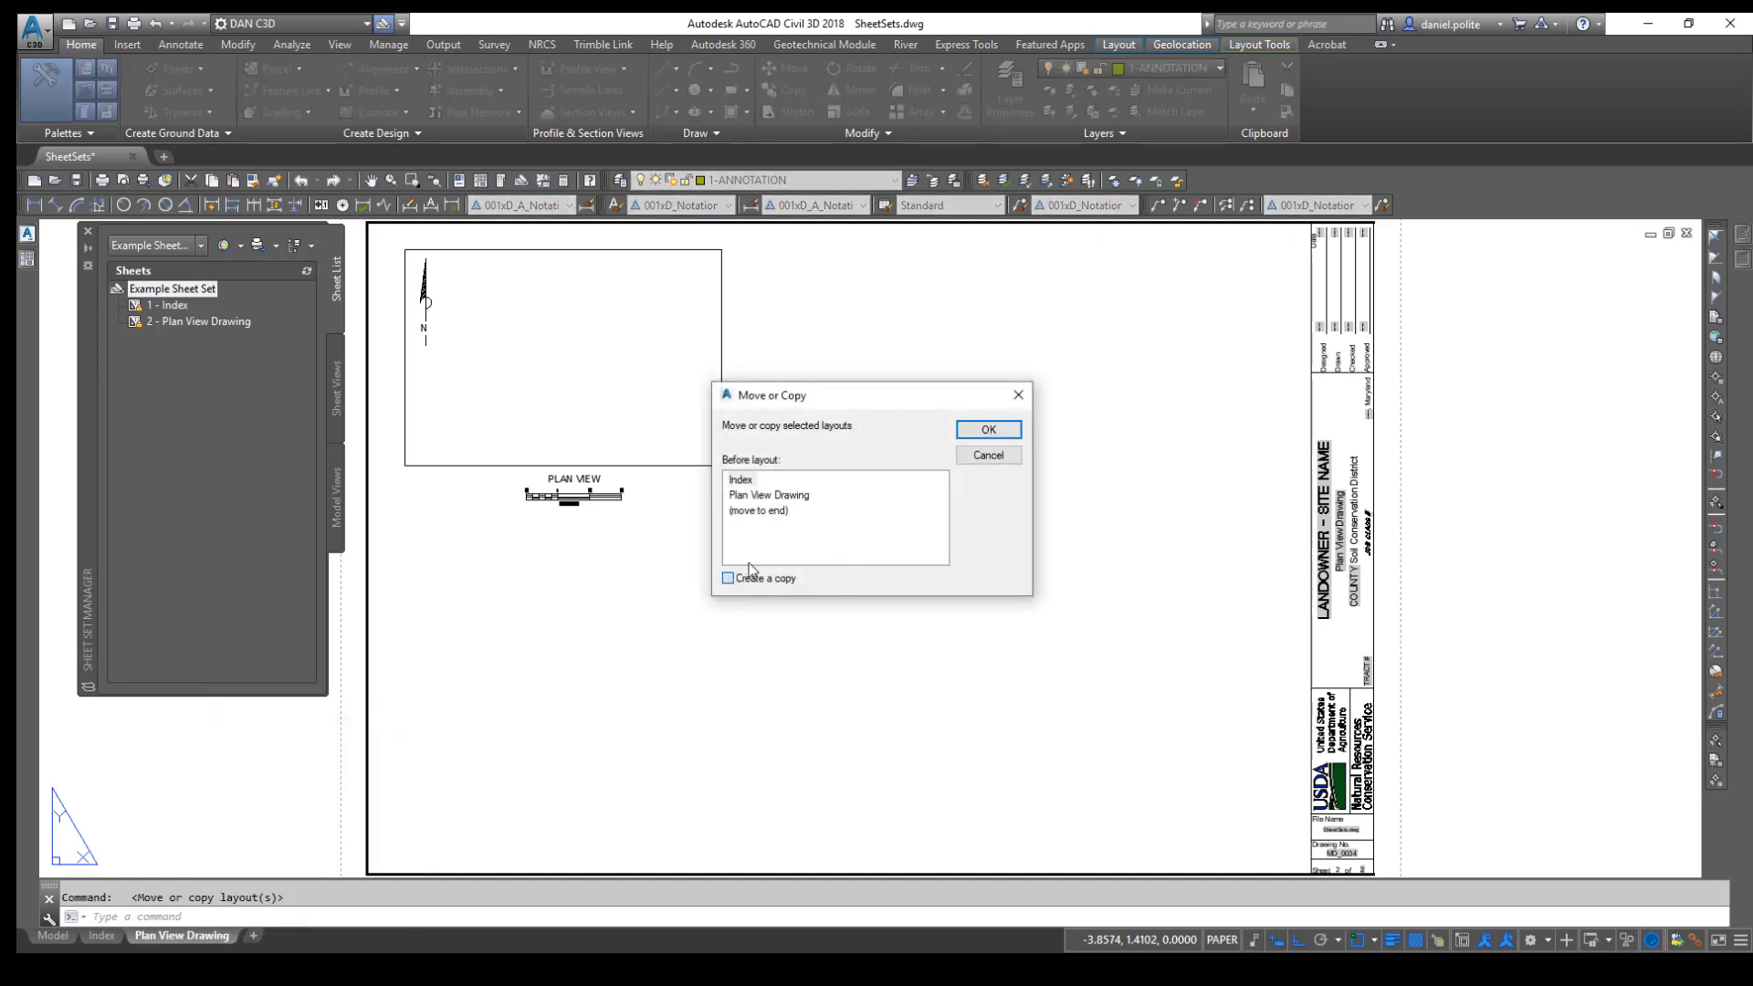
click(779, 511)
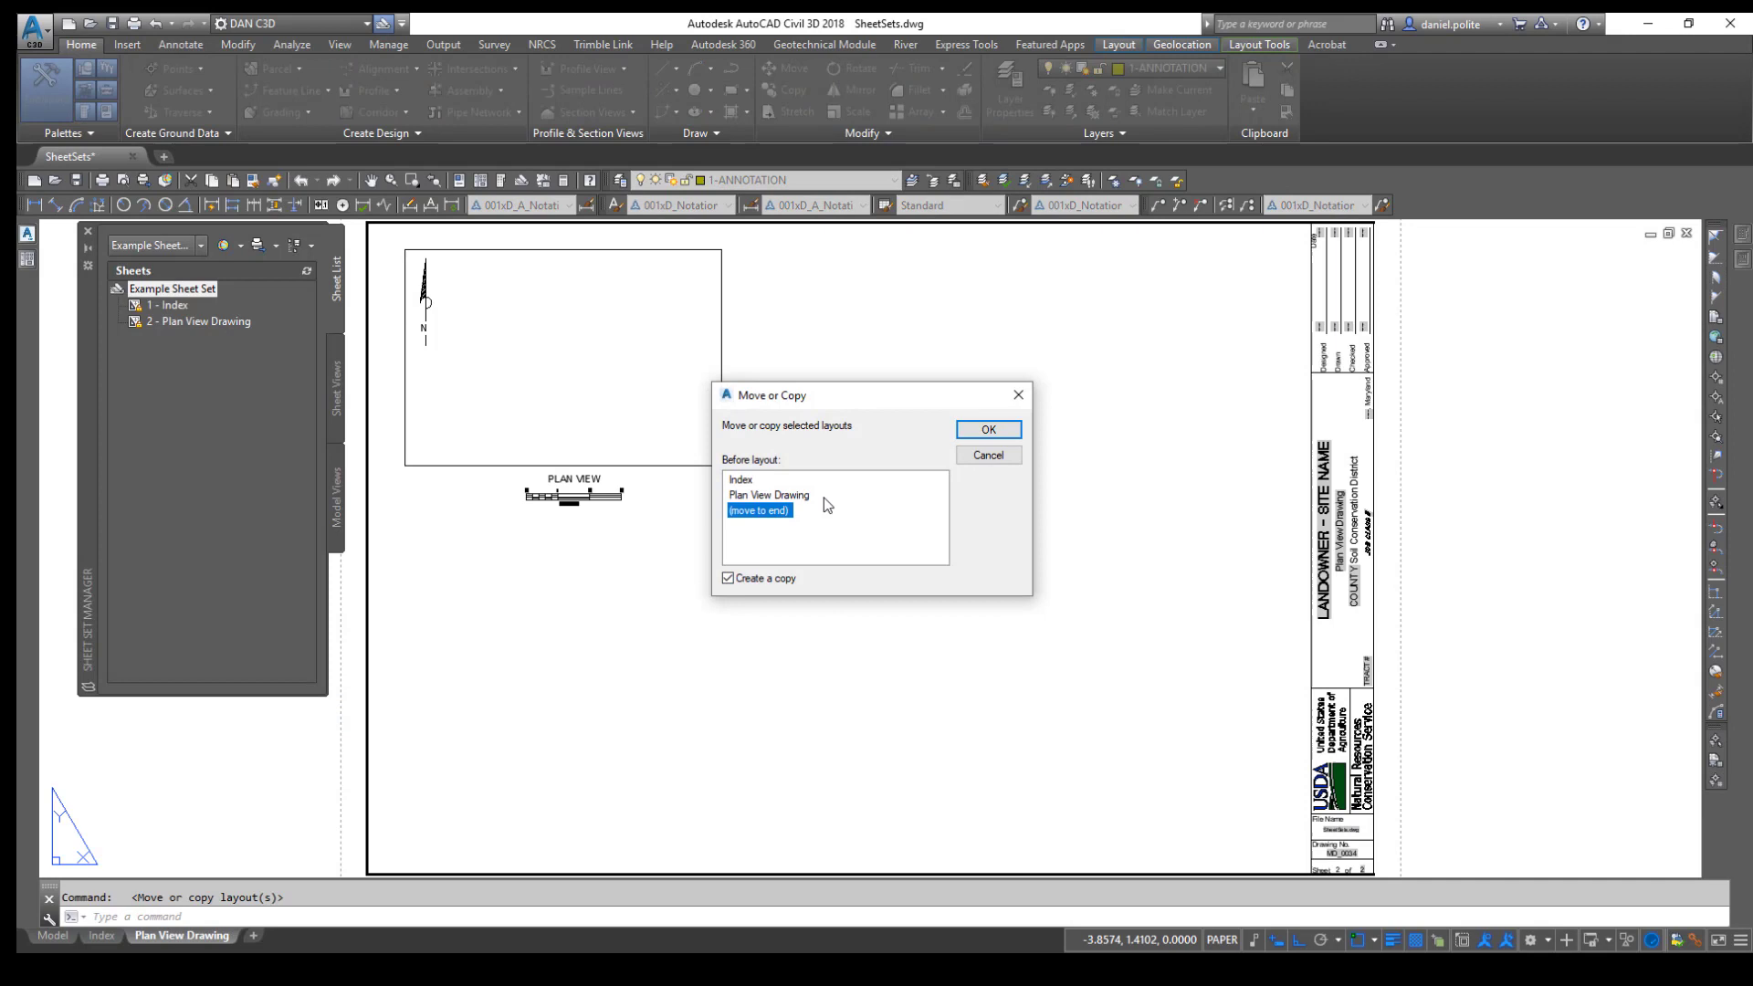
click(988, 430)
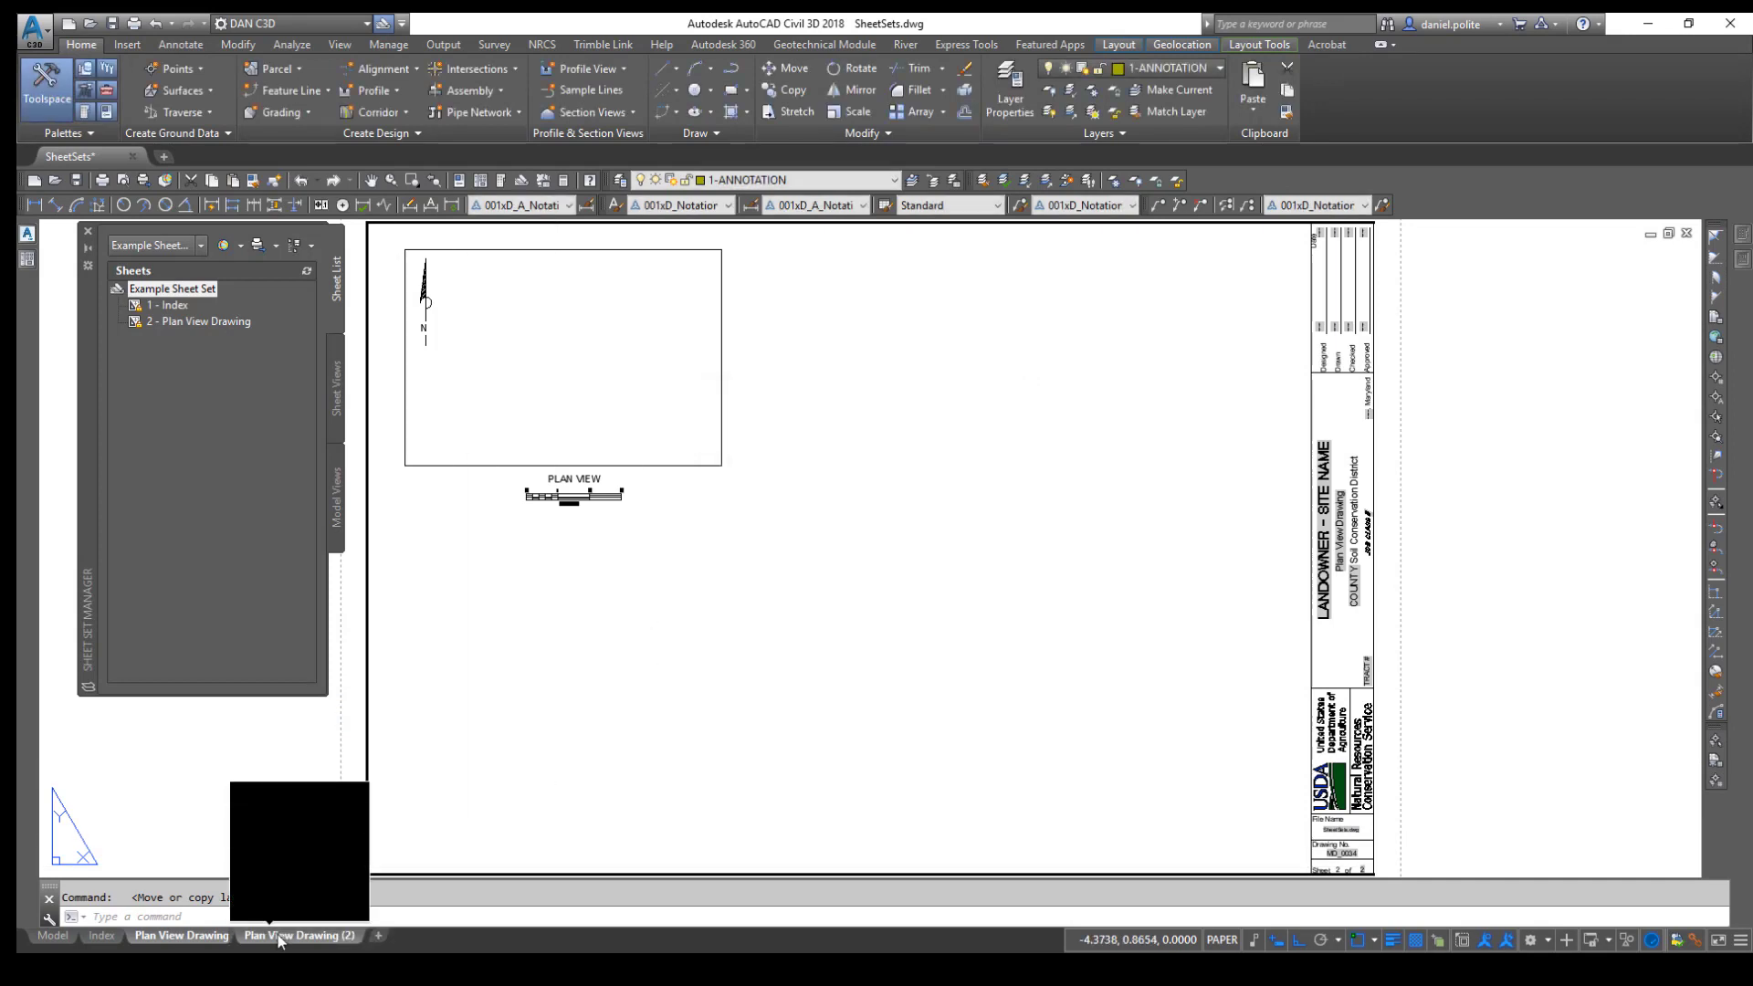
click(301, 937)
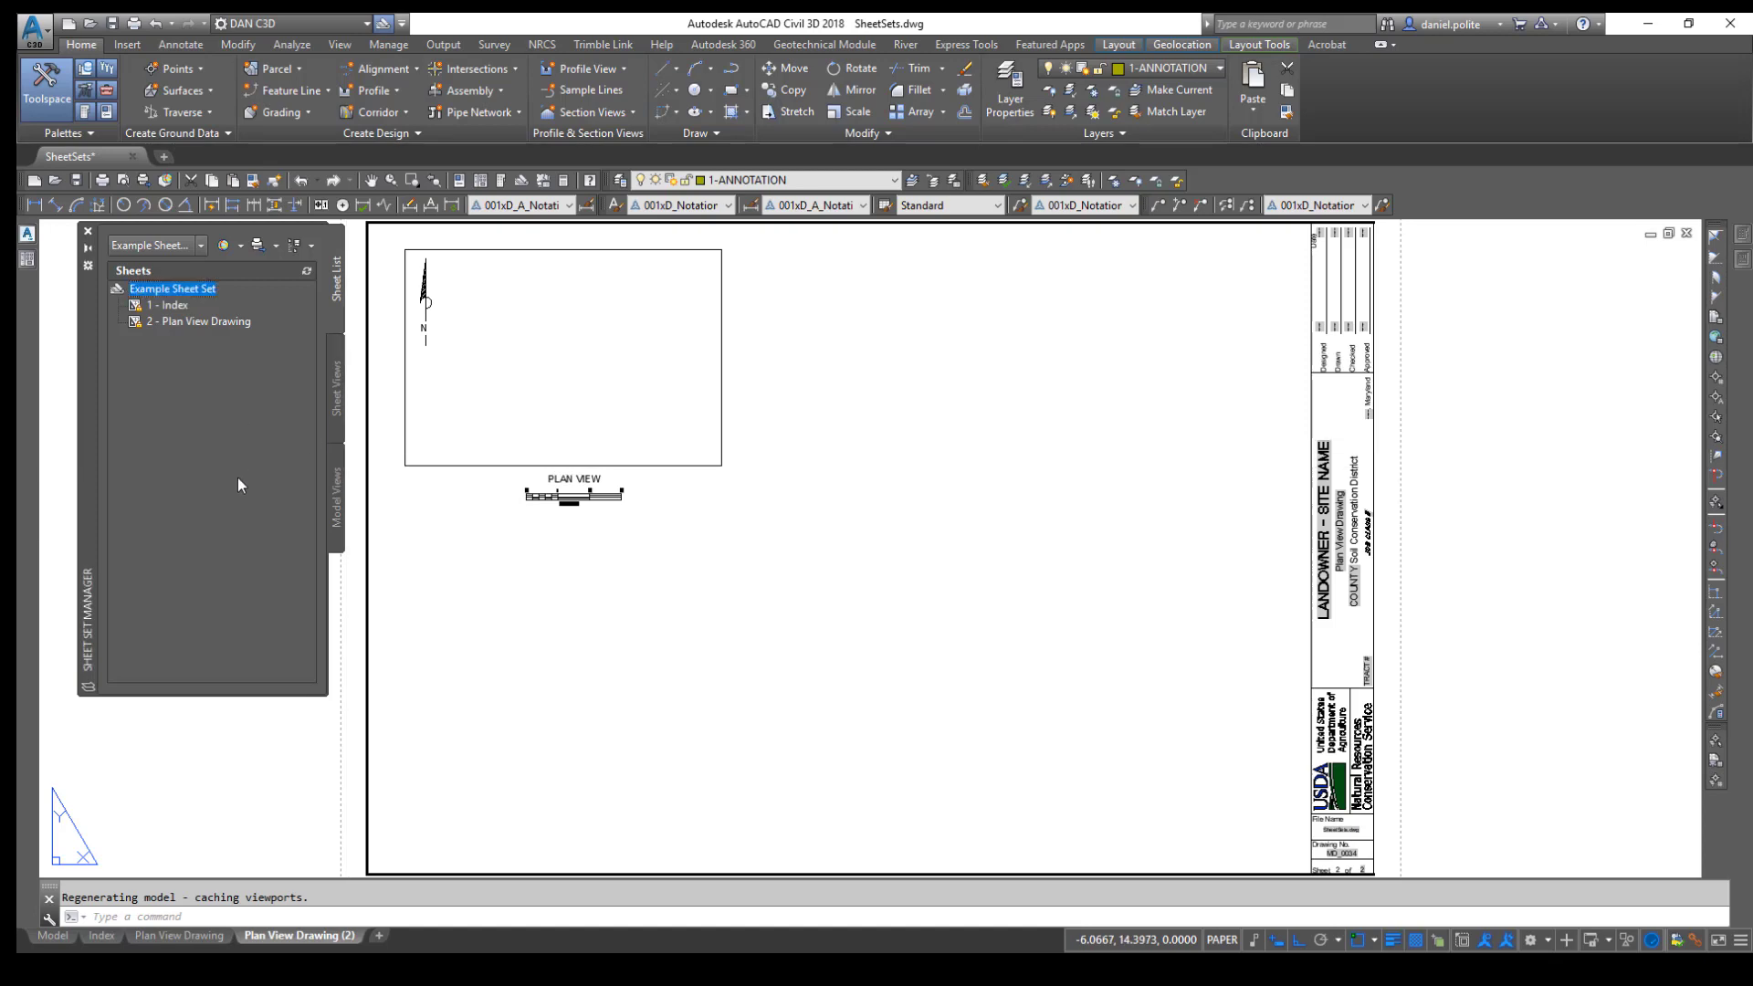
Return to the Index layout and import the Plan View Drawing (2) layout from SheetSets.dwg into the Example Sheet Set.
click(103, 937)
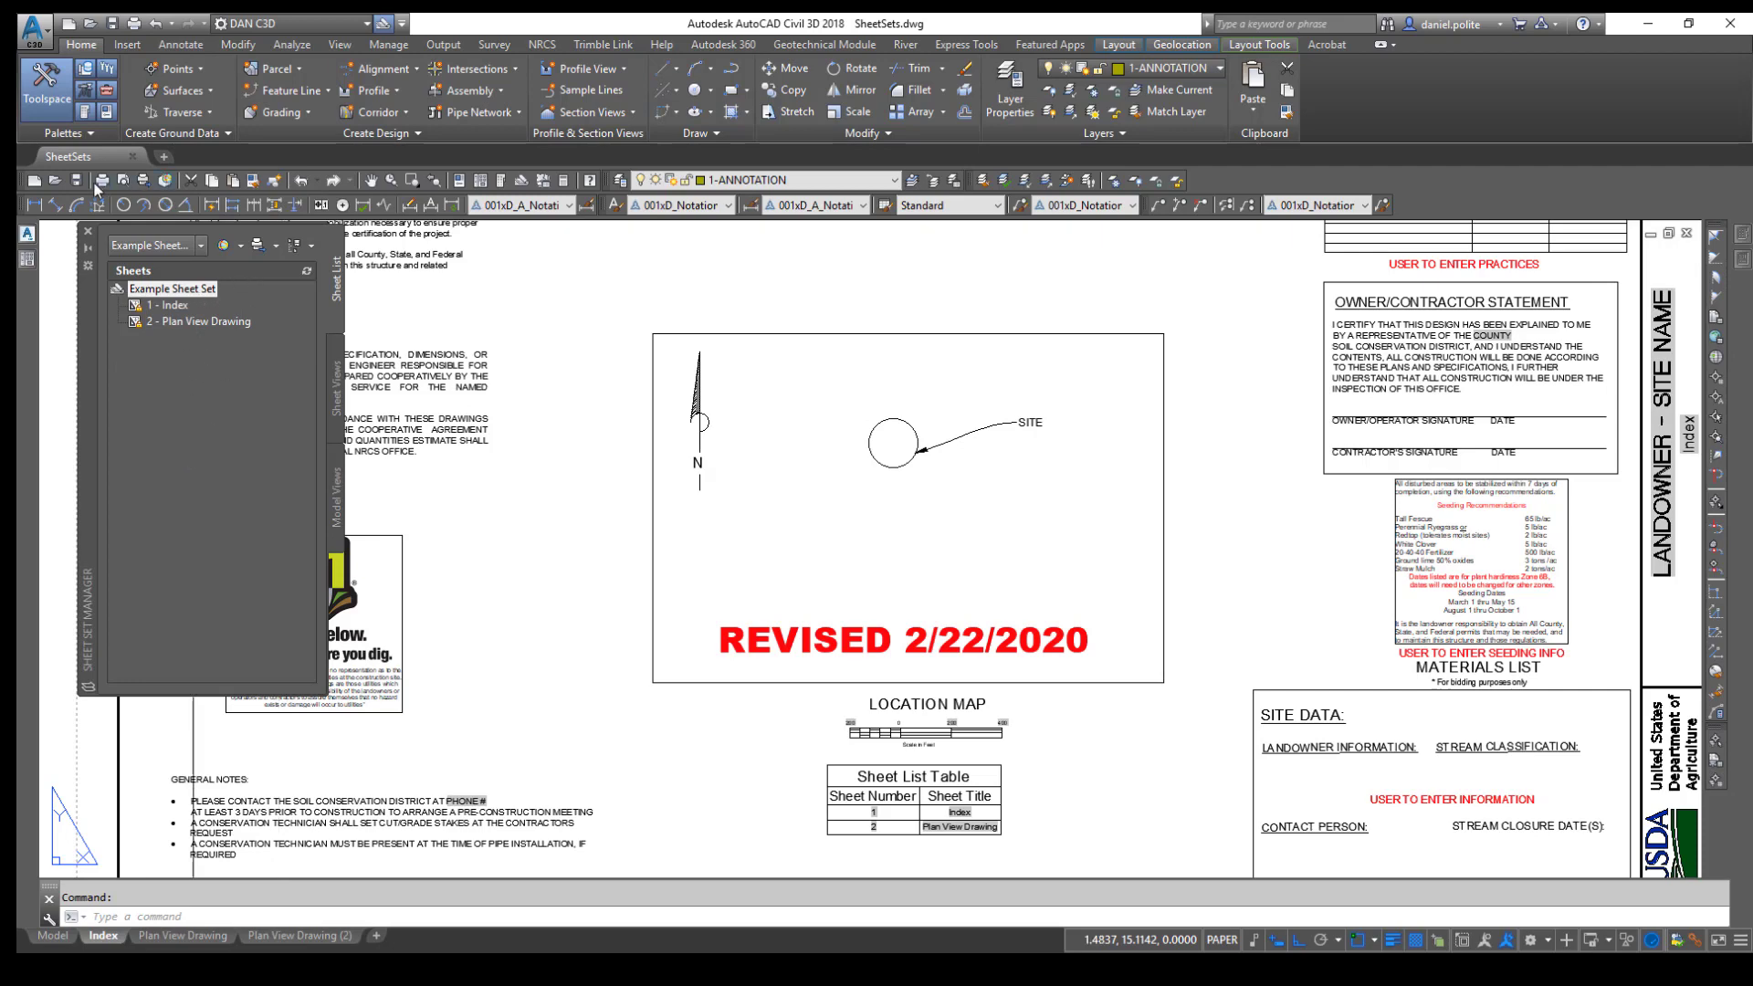
right_click(178, 292)
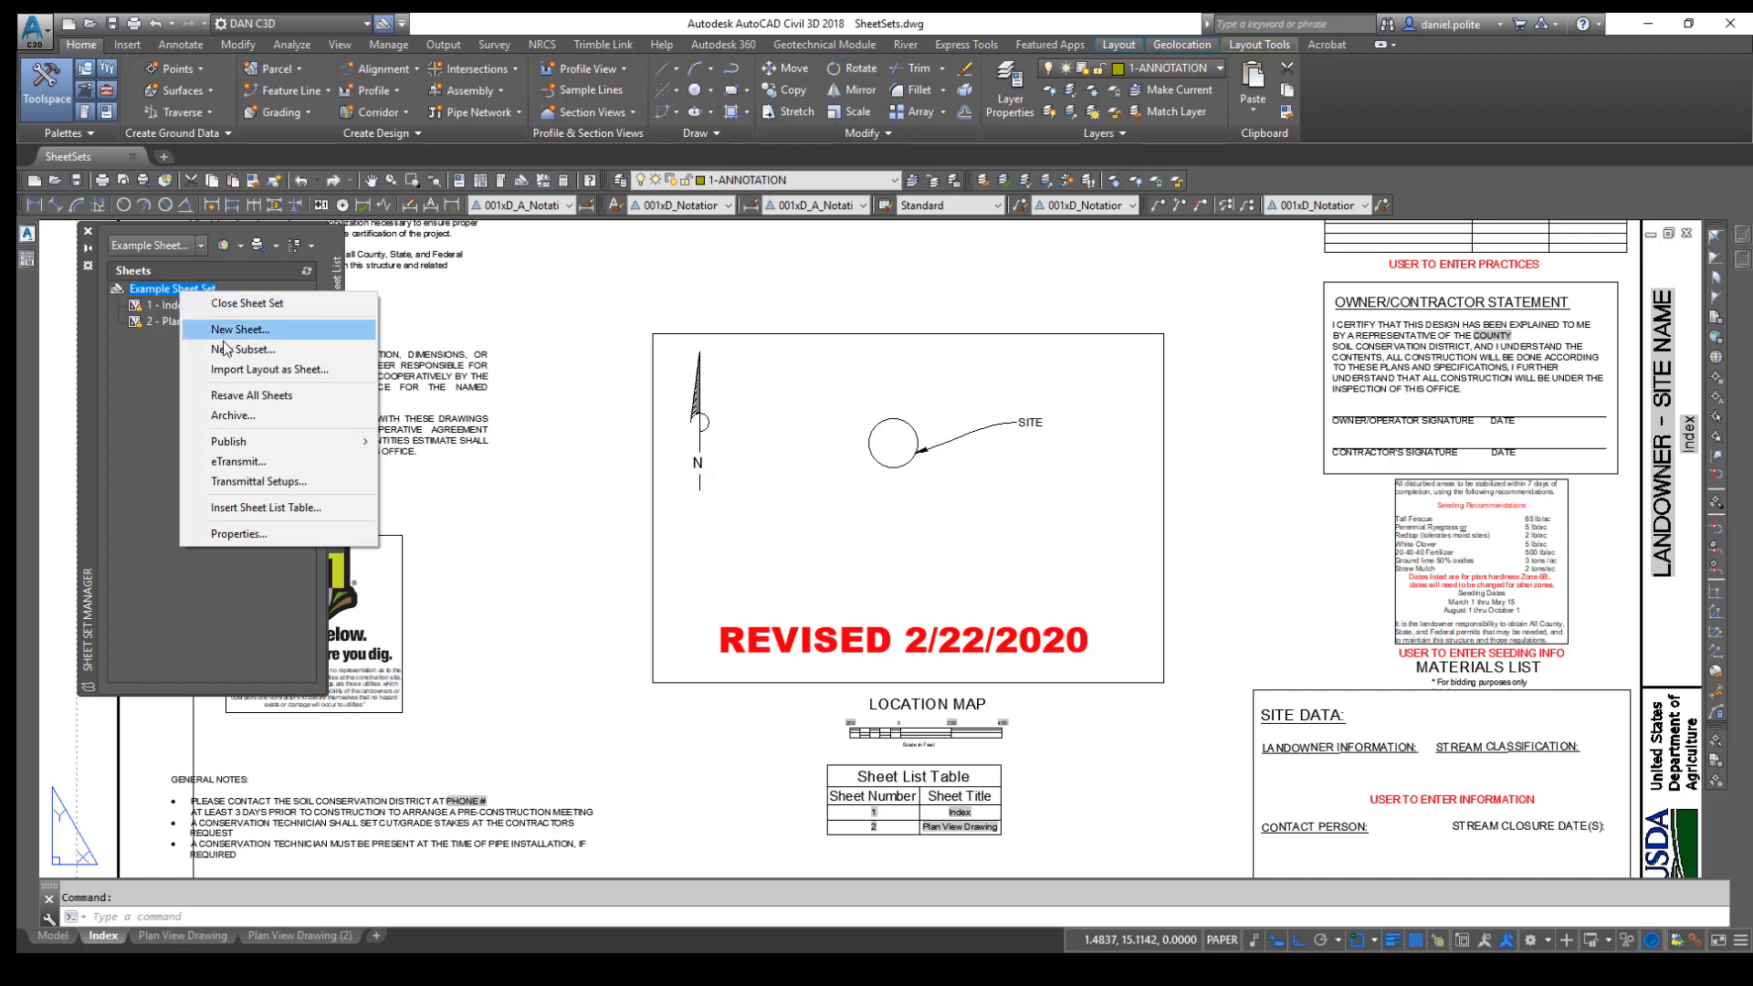
click(236, 369)
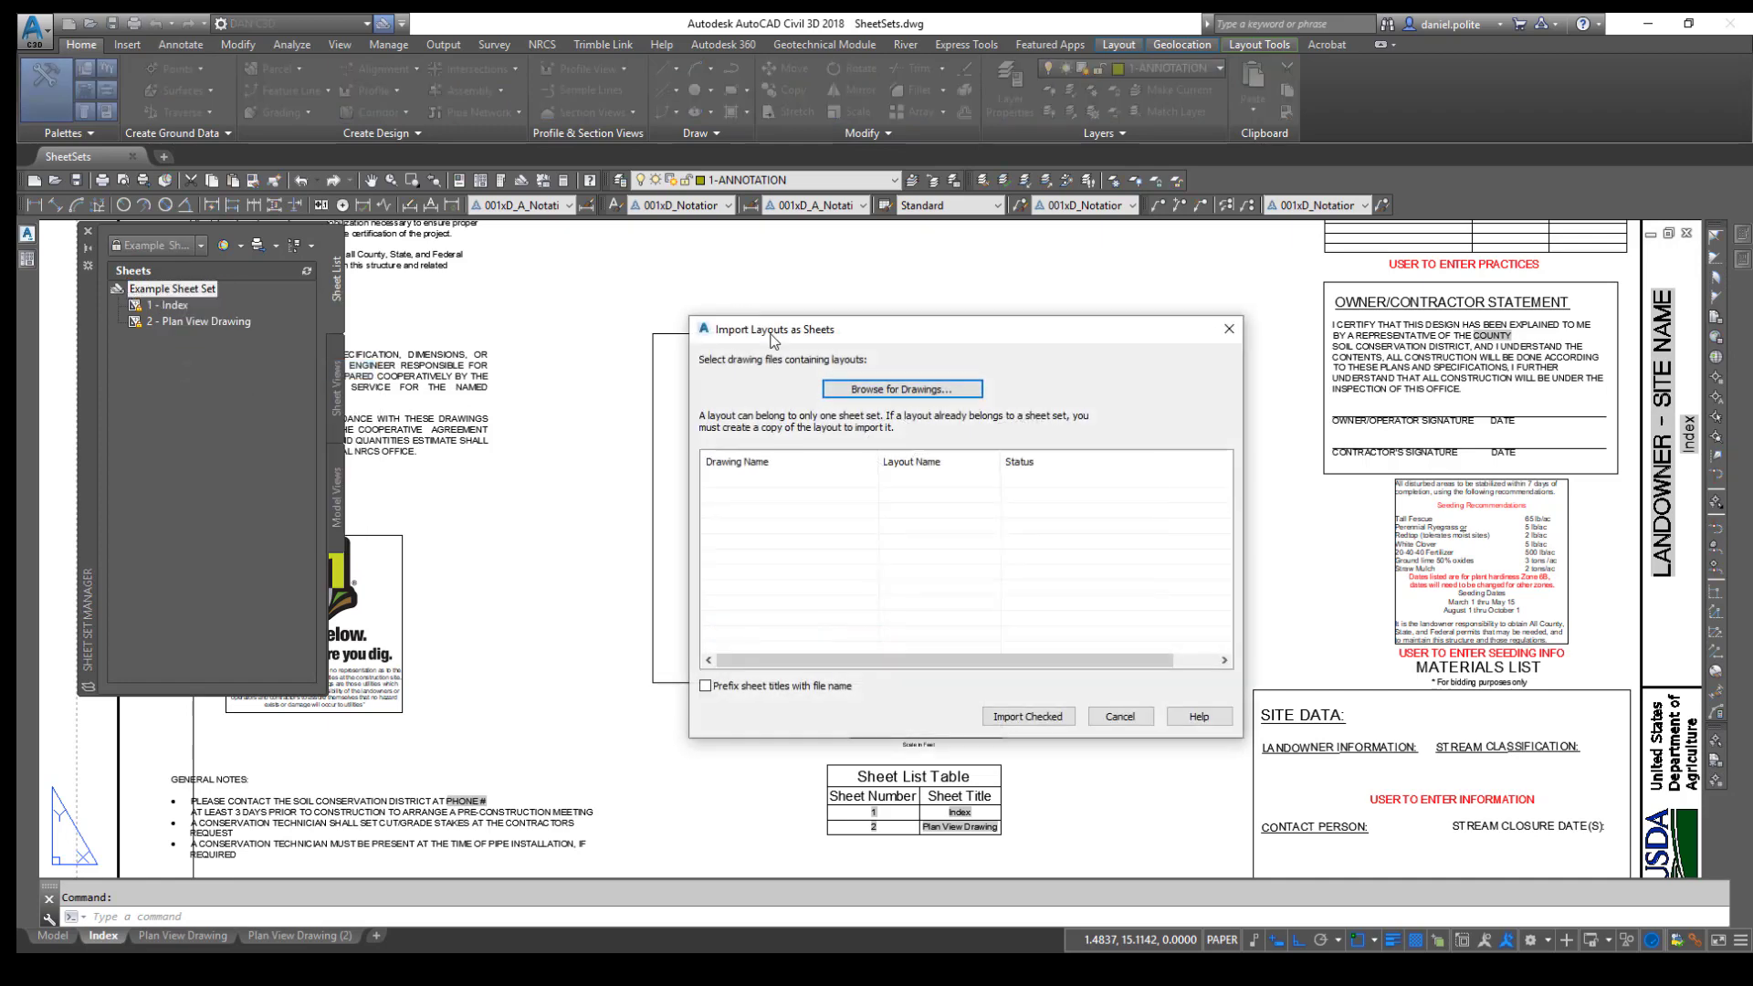
click(890, 391)
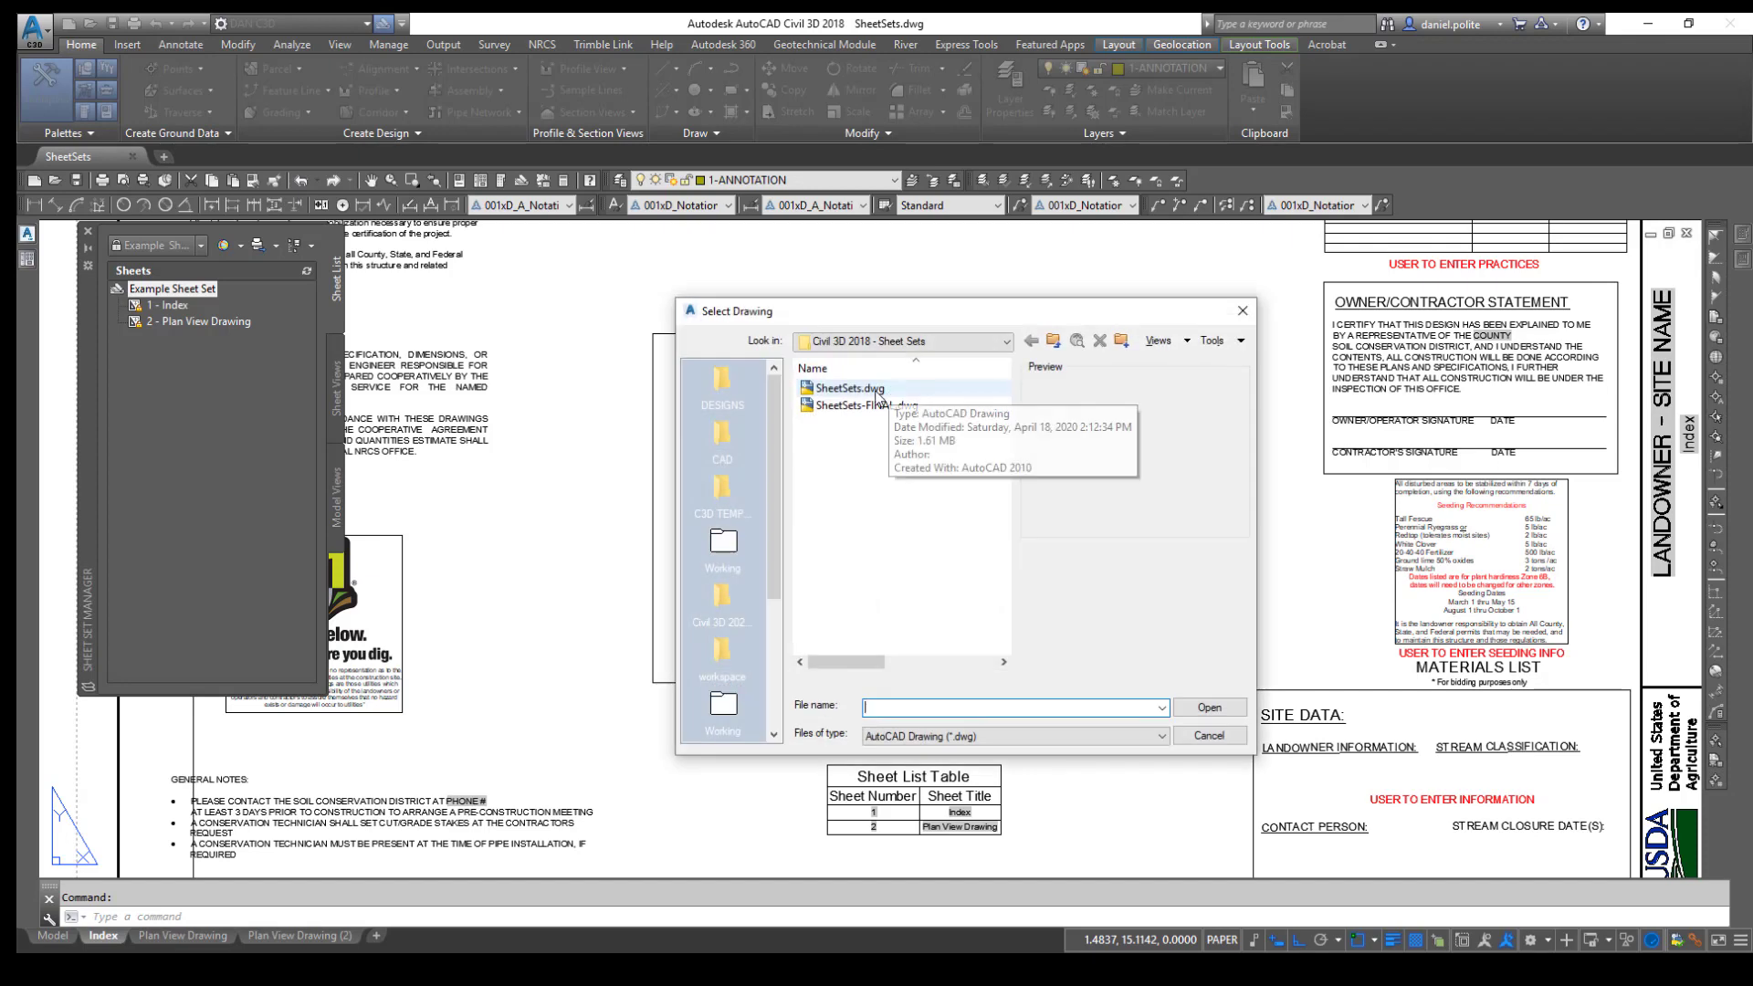
click(868, 393)
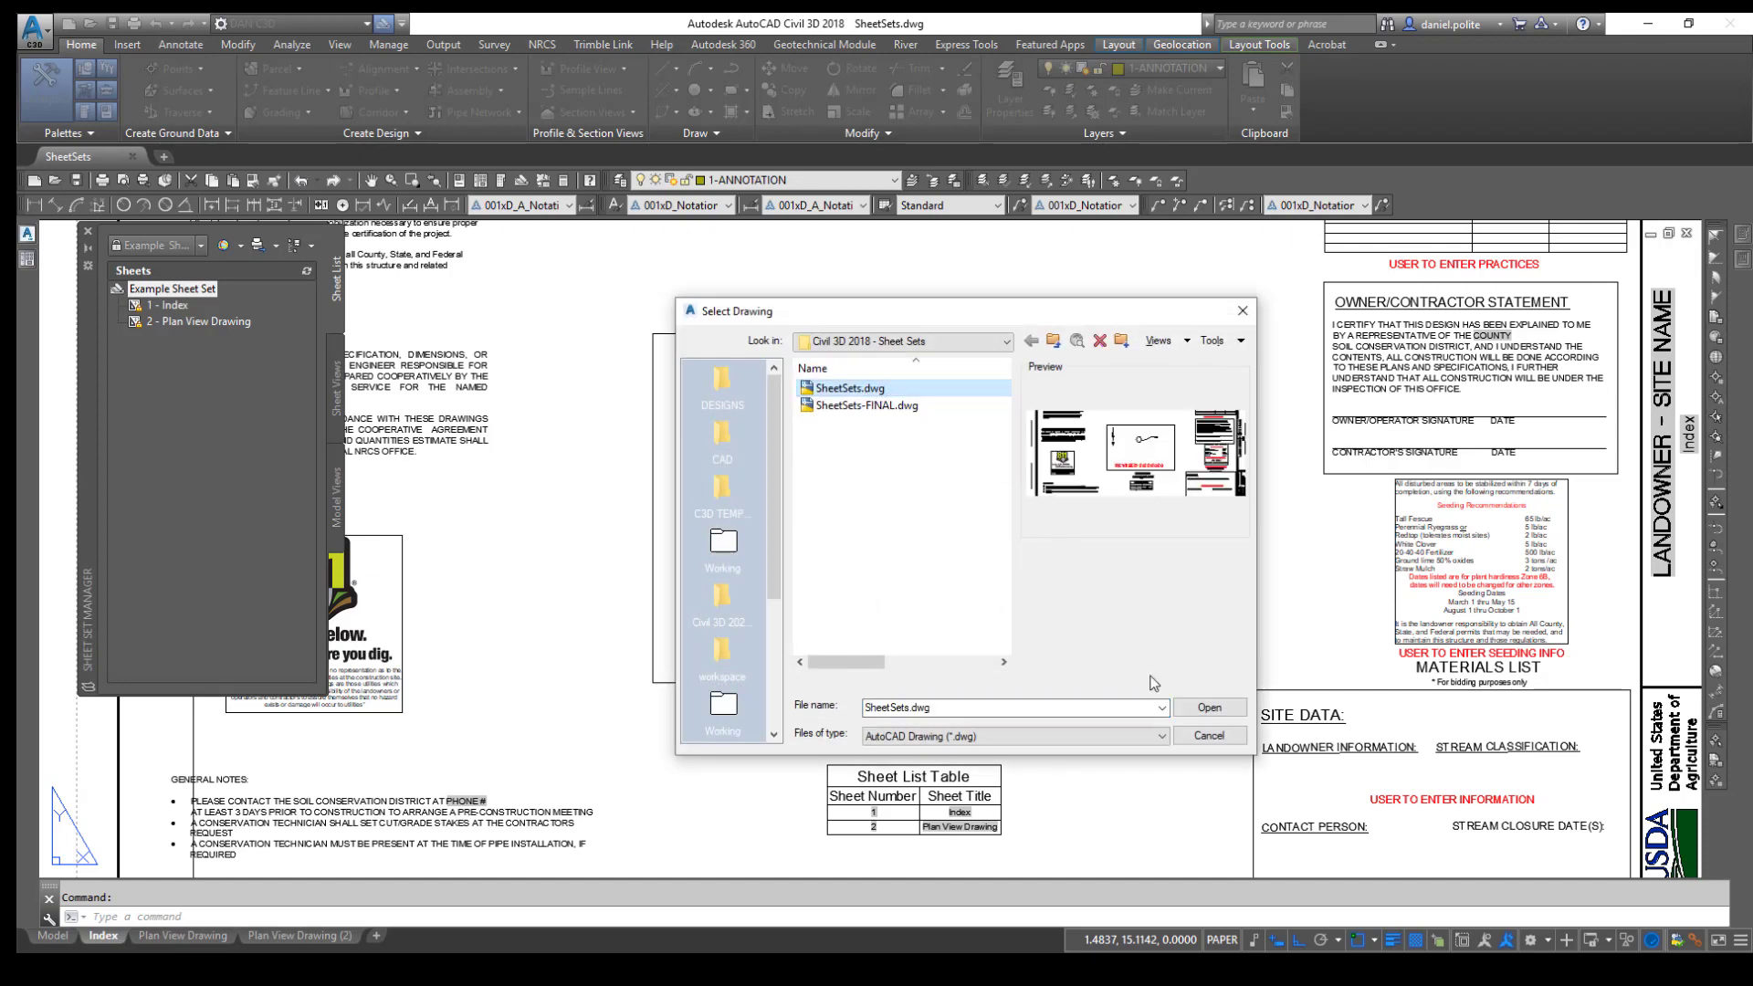
click(1187, 706)
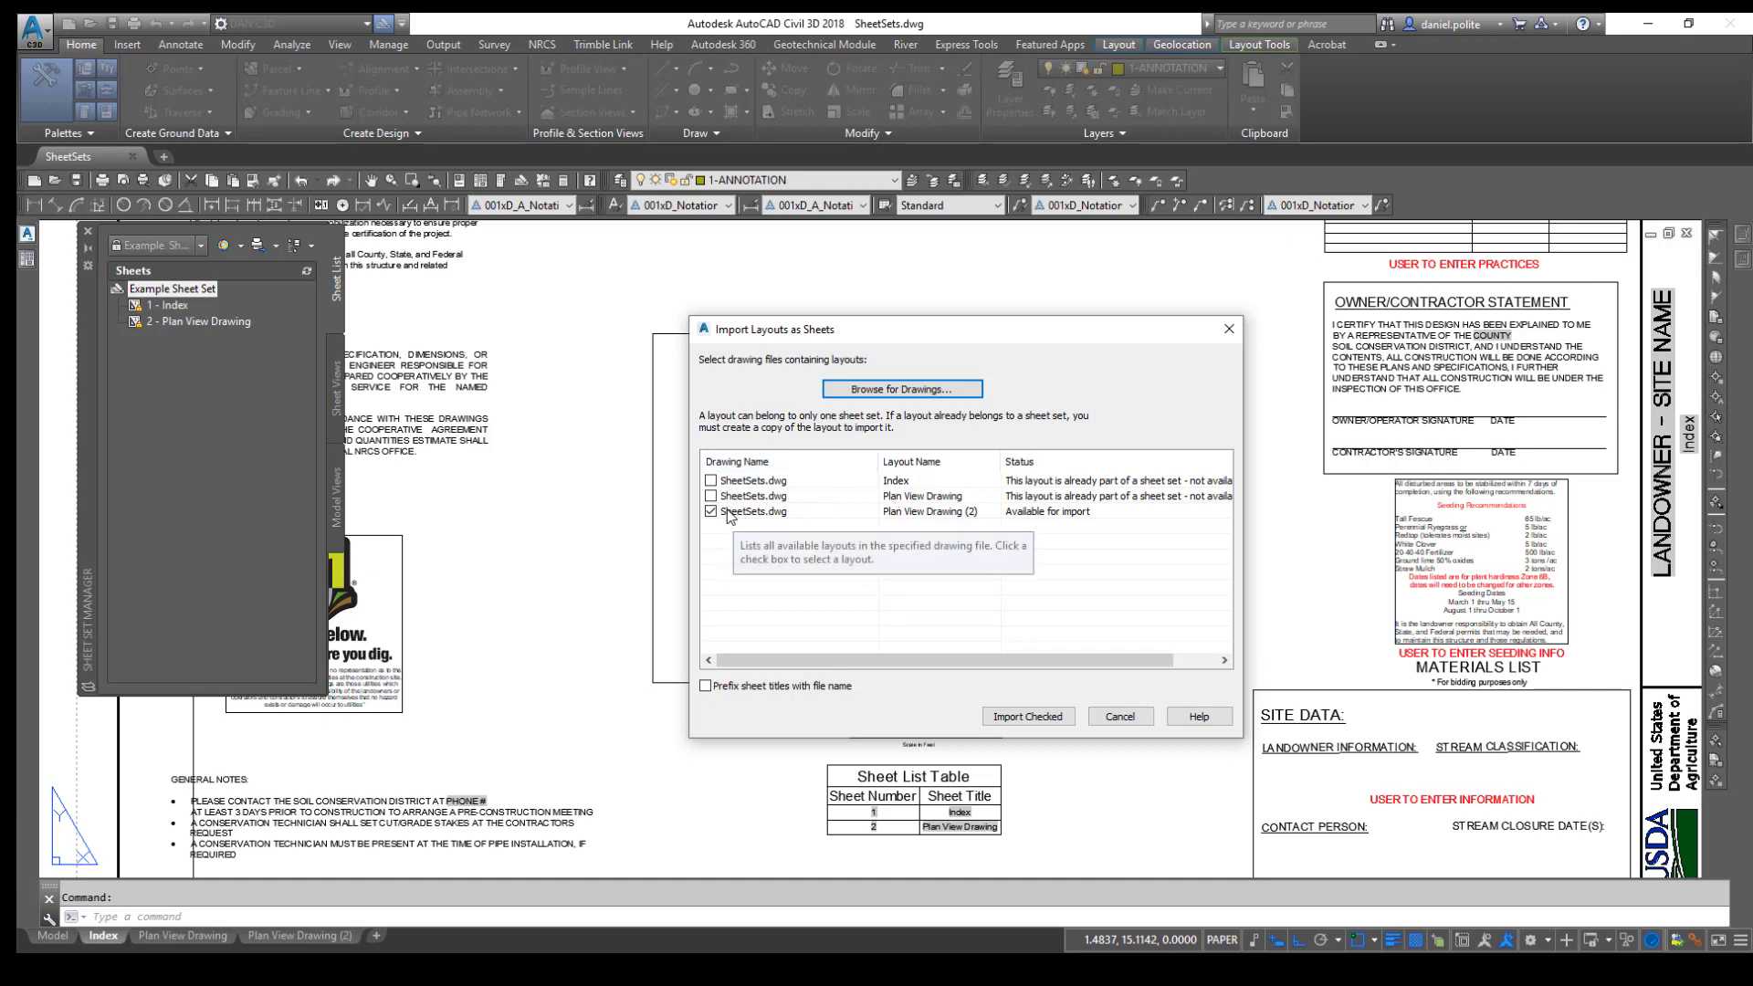
click(1027, 717)
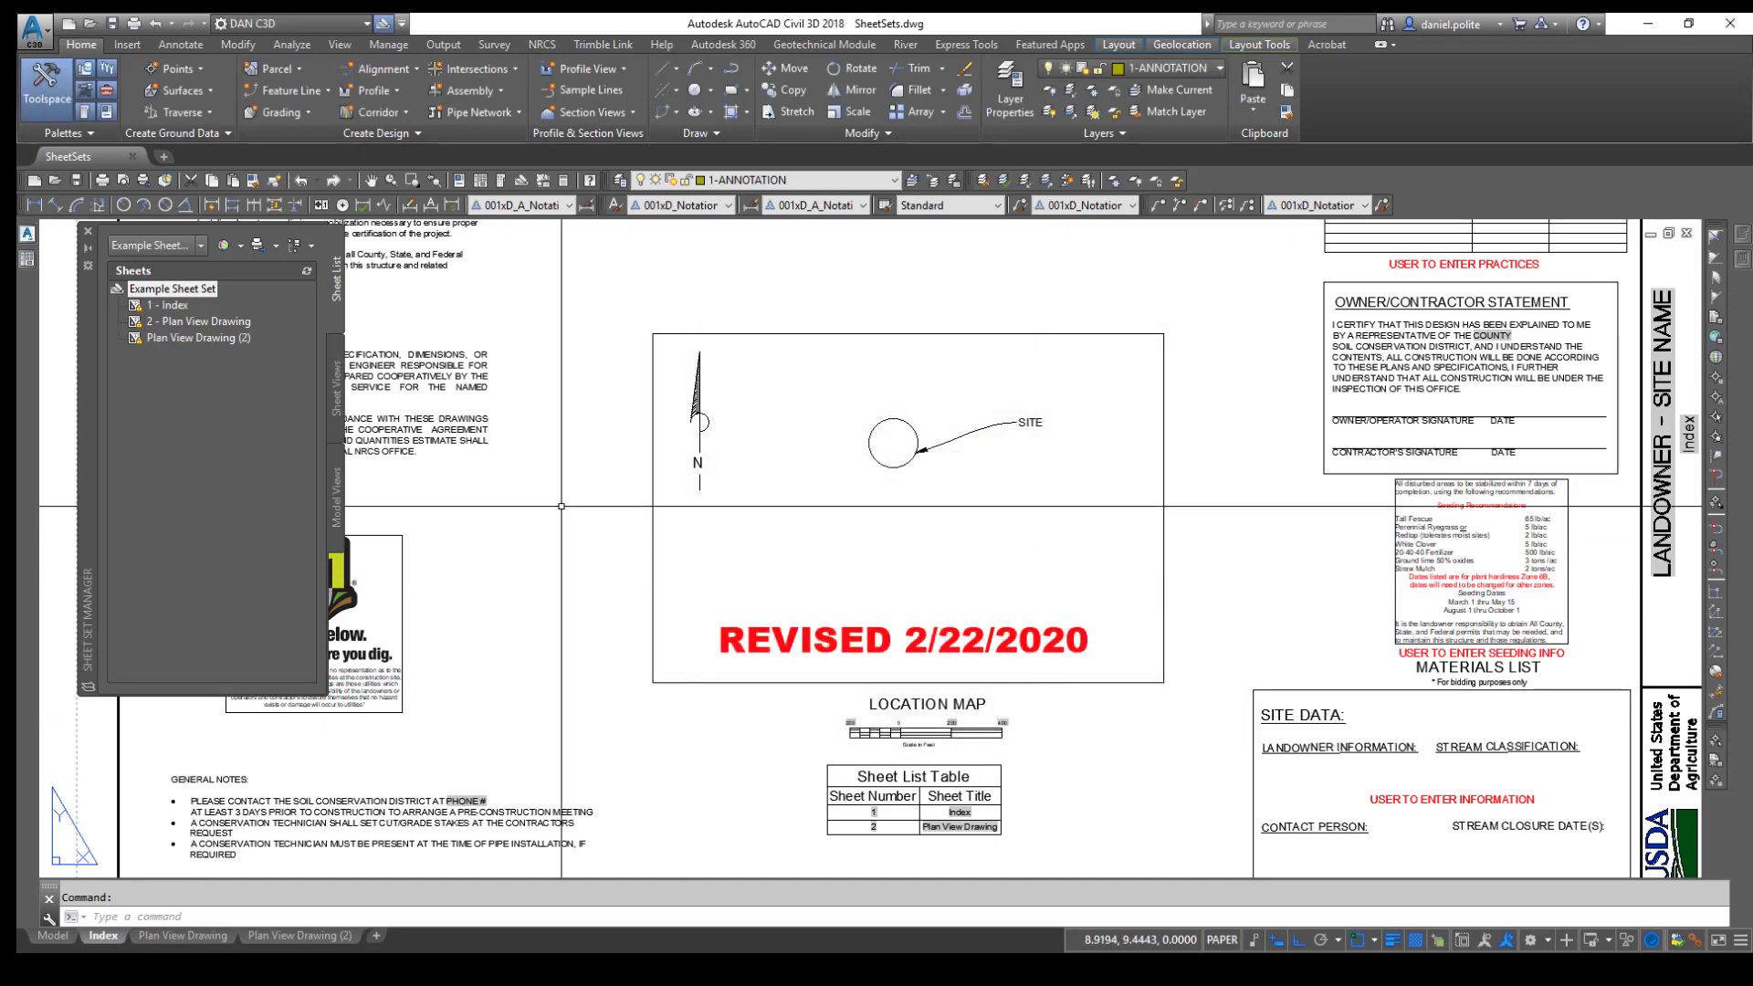
Renumber the Plan View Drawing (2) sheet as 3 and retitle it Plan View Trough, with the layout name matching the sheet title.
click(212, 338)
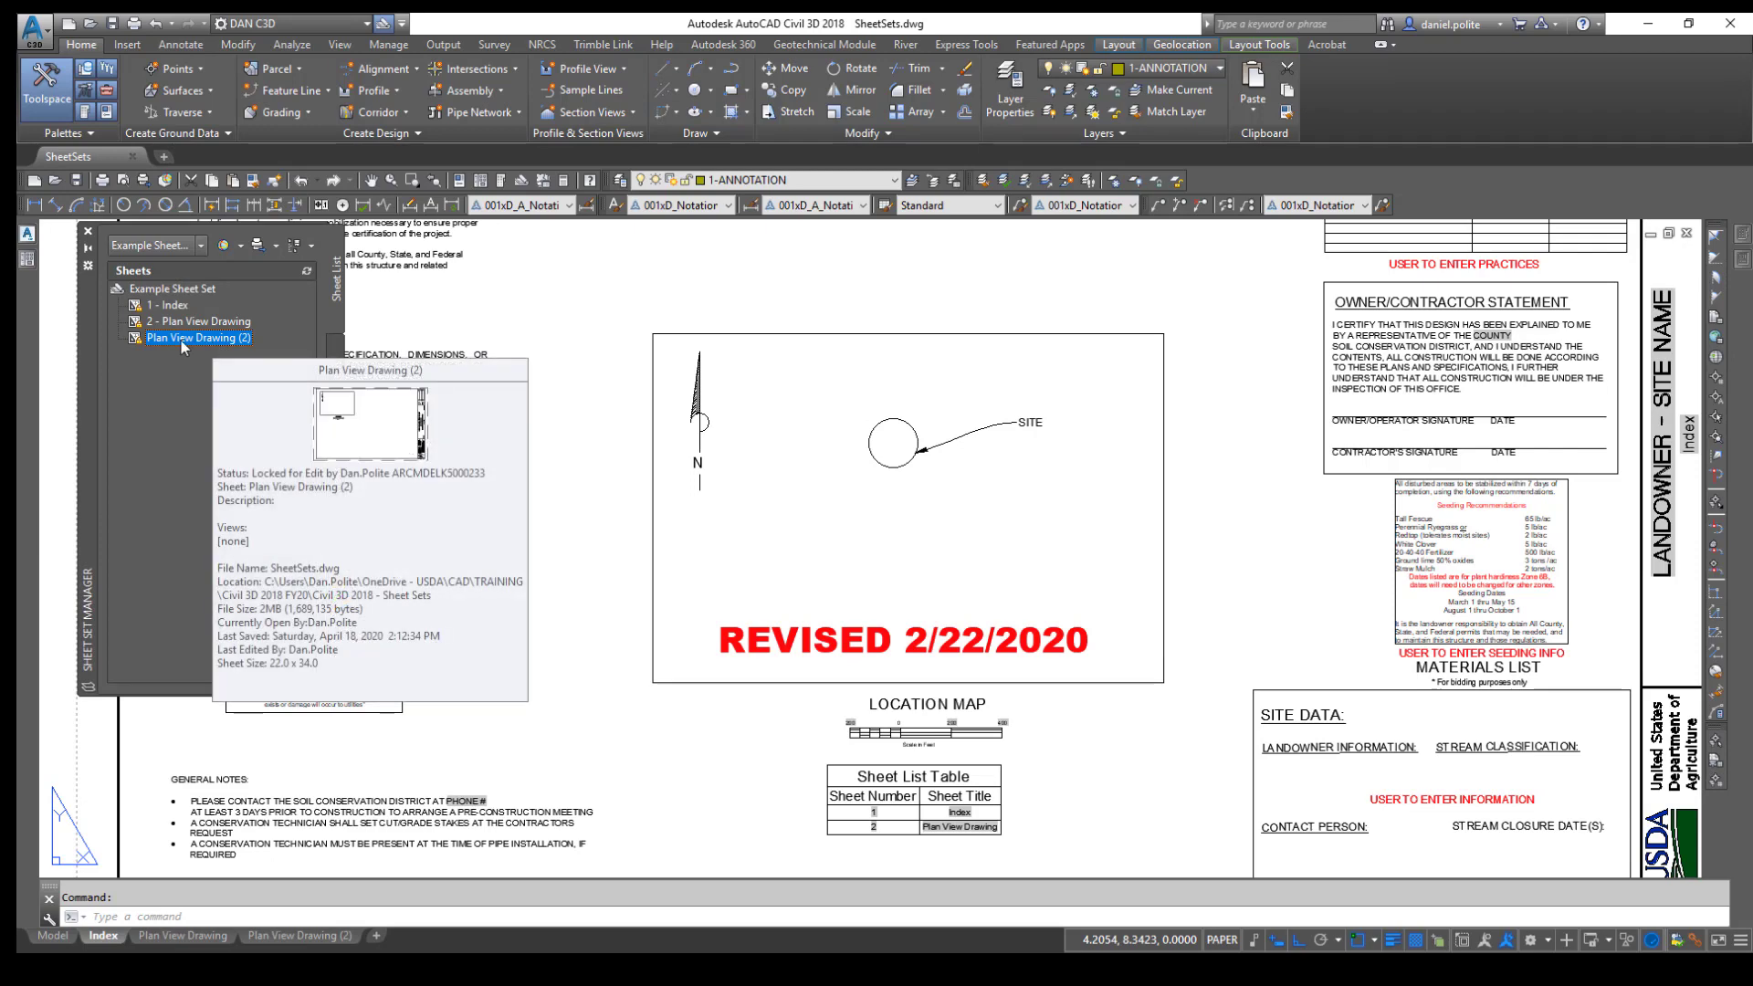
right_click(181, 342)
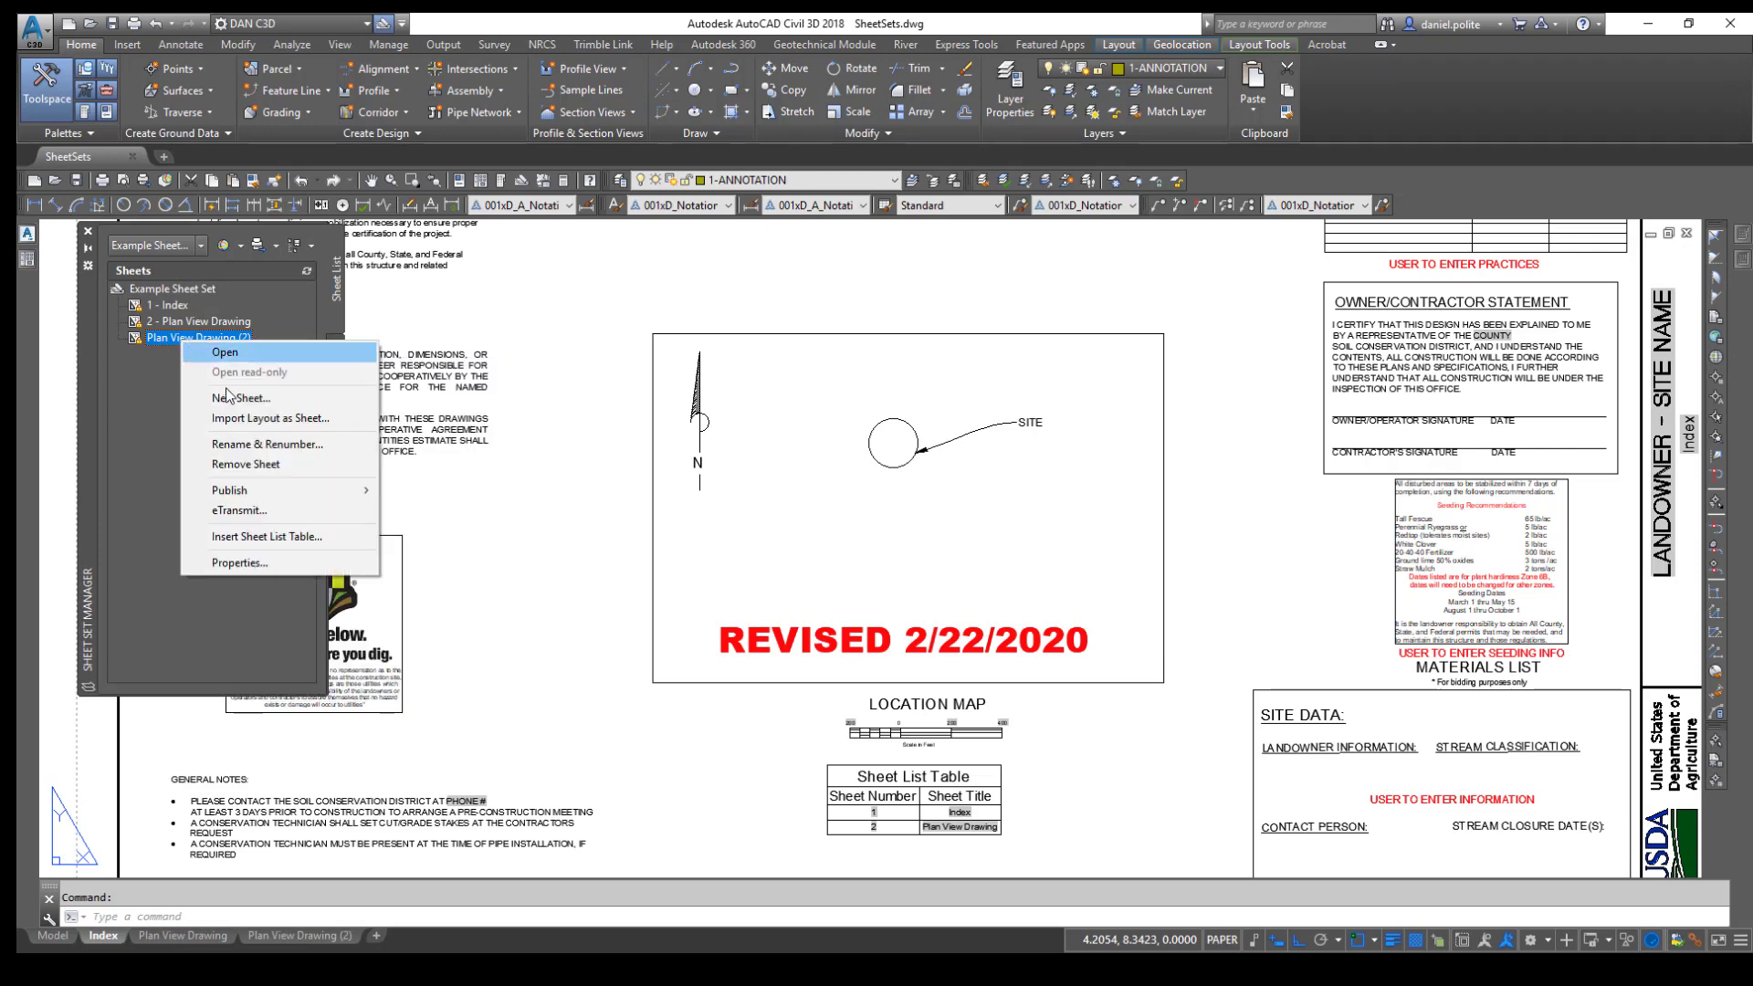
click(265, 444)
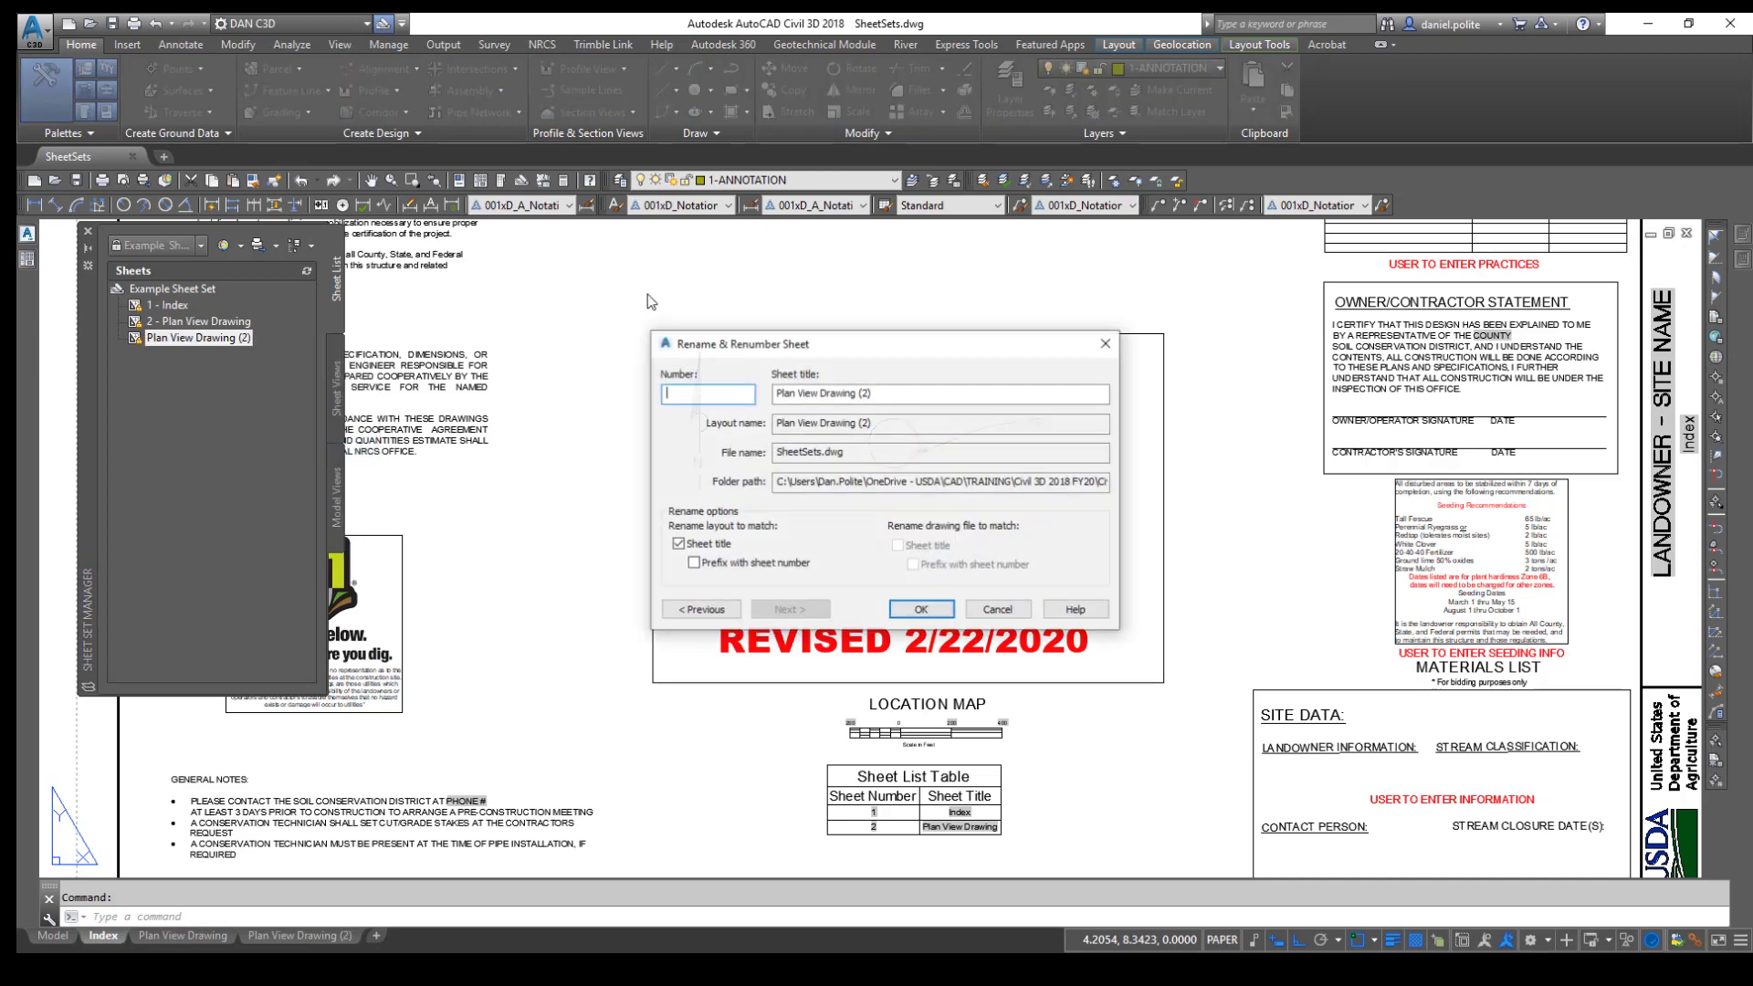
key(Tab)
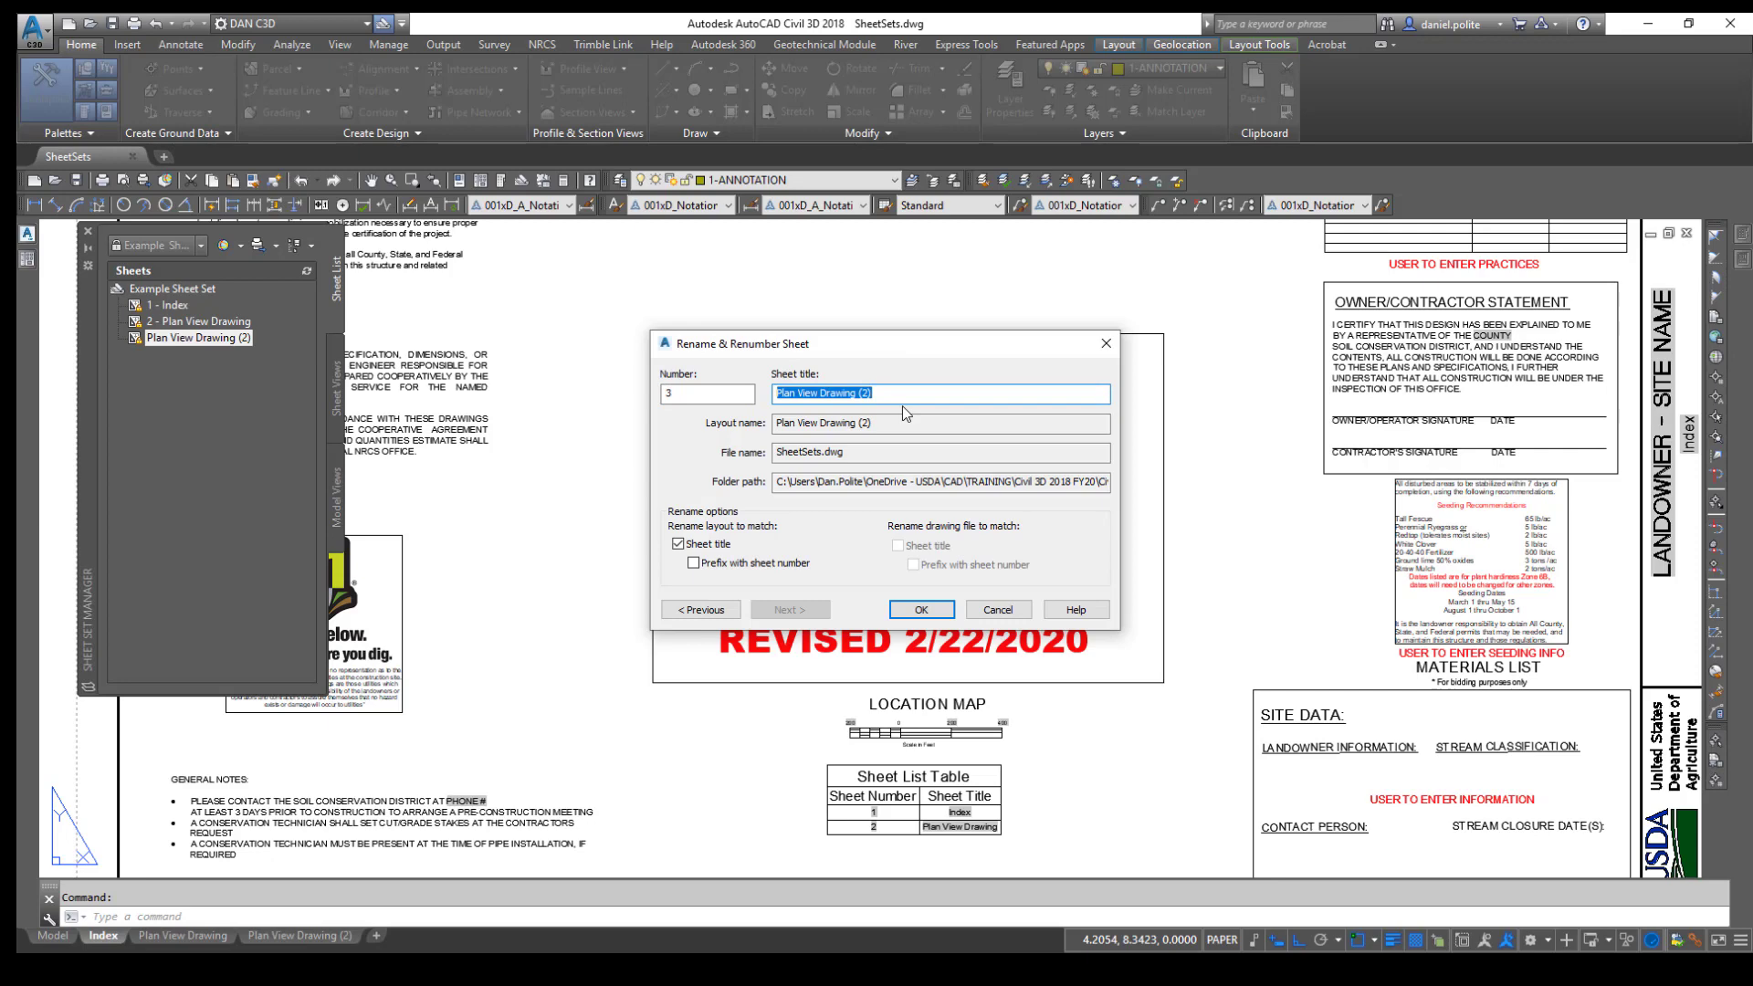
text(Plan)
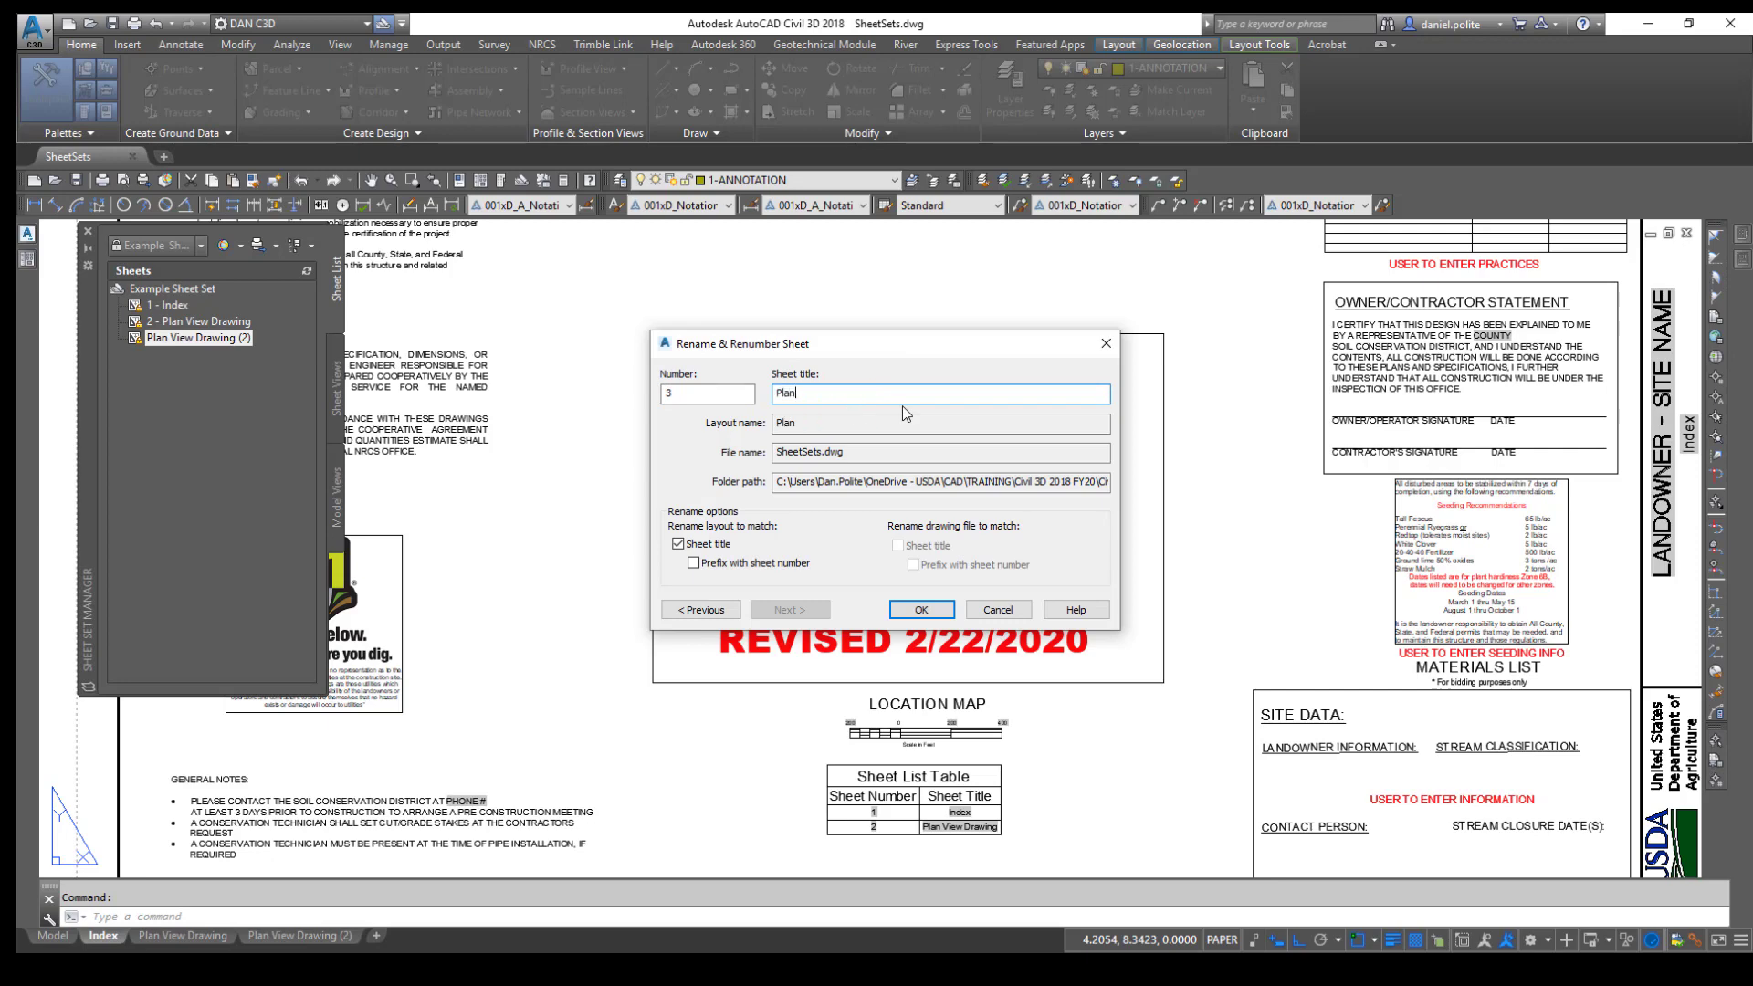
text( View Trough)
click(921, 609)
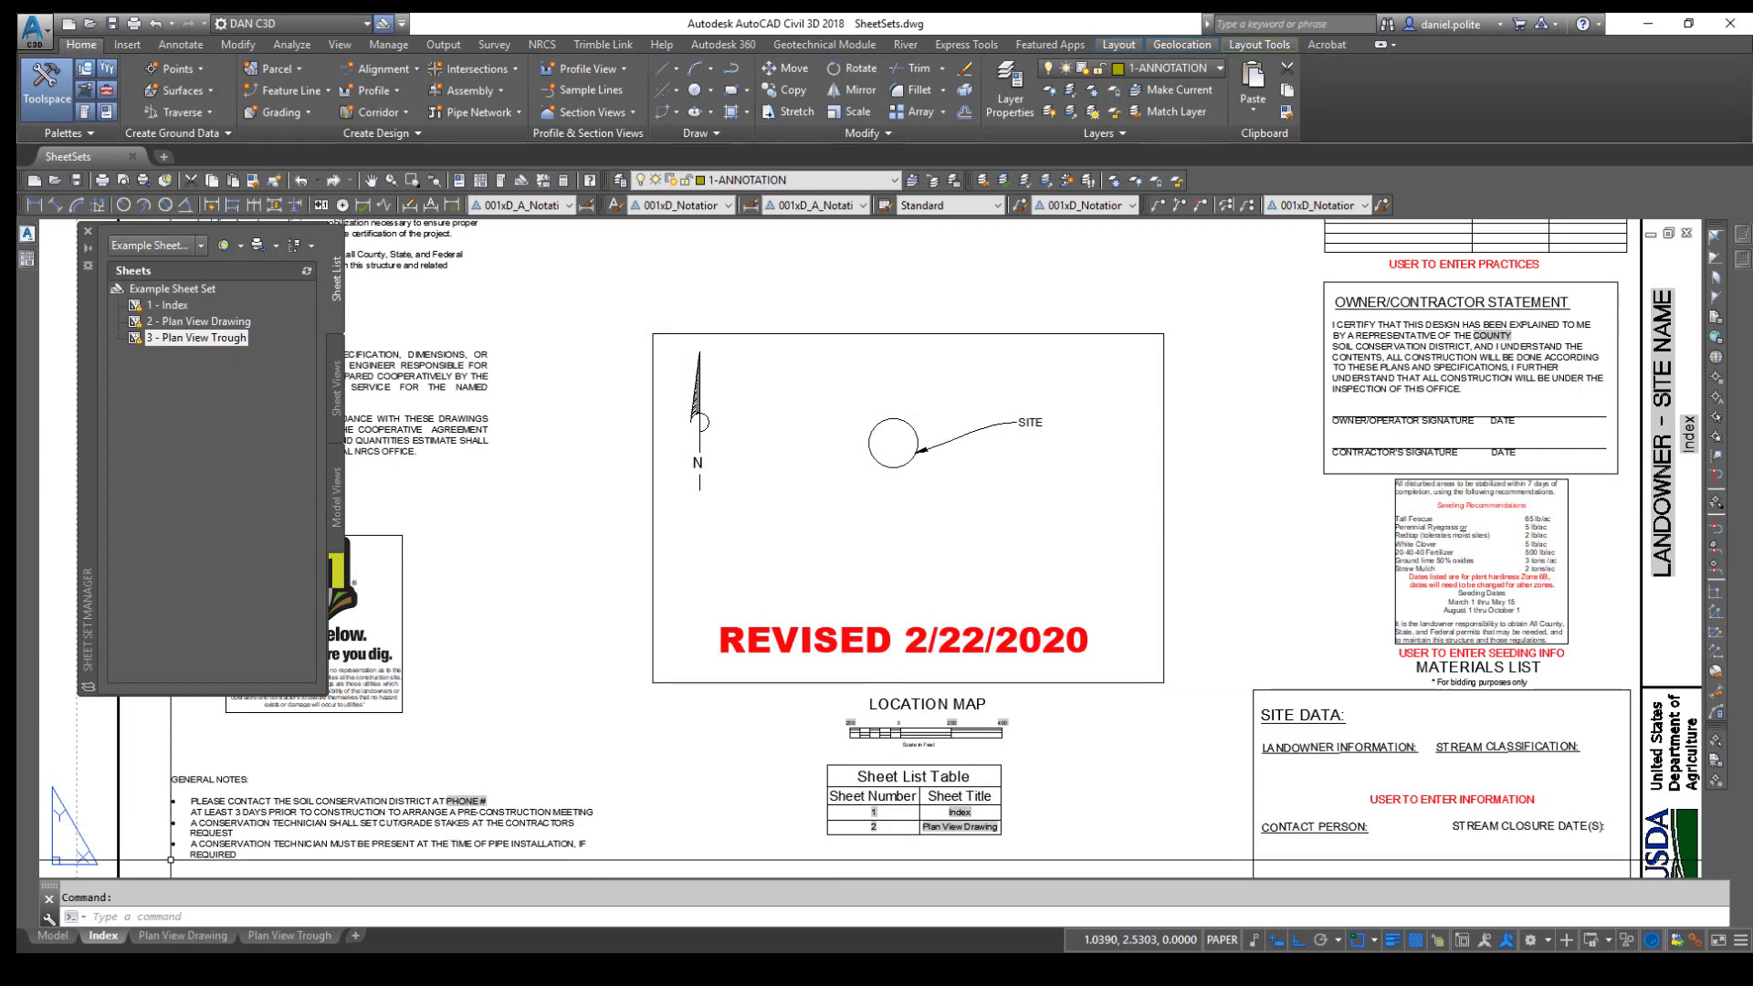
Prefix the layout names of the Index and Plan View Drawing sheets with their sheet numbers.
mouse_move(152, 946)
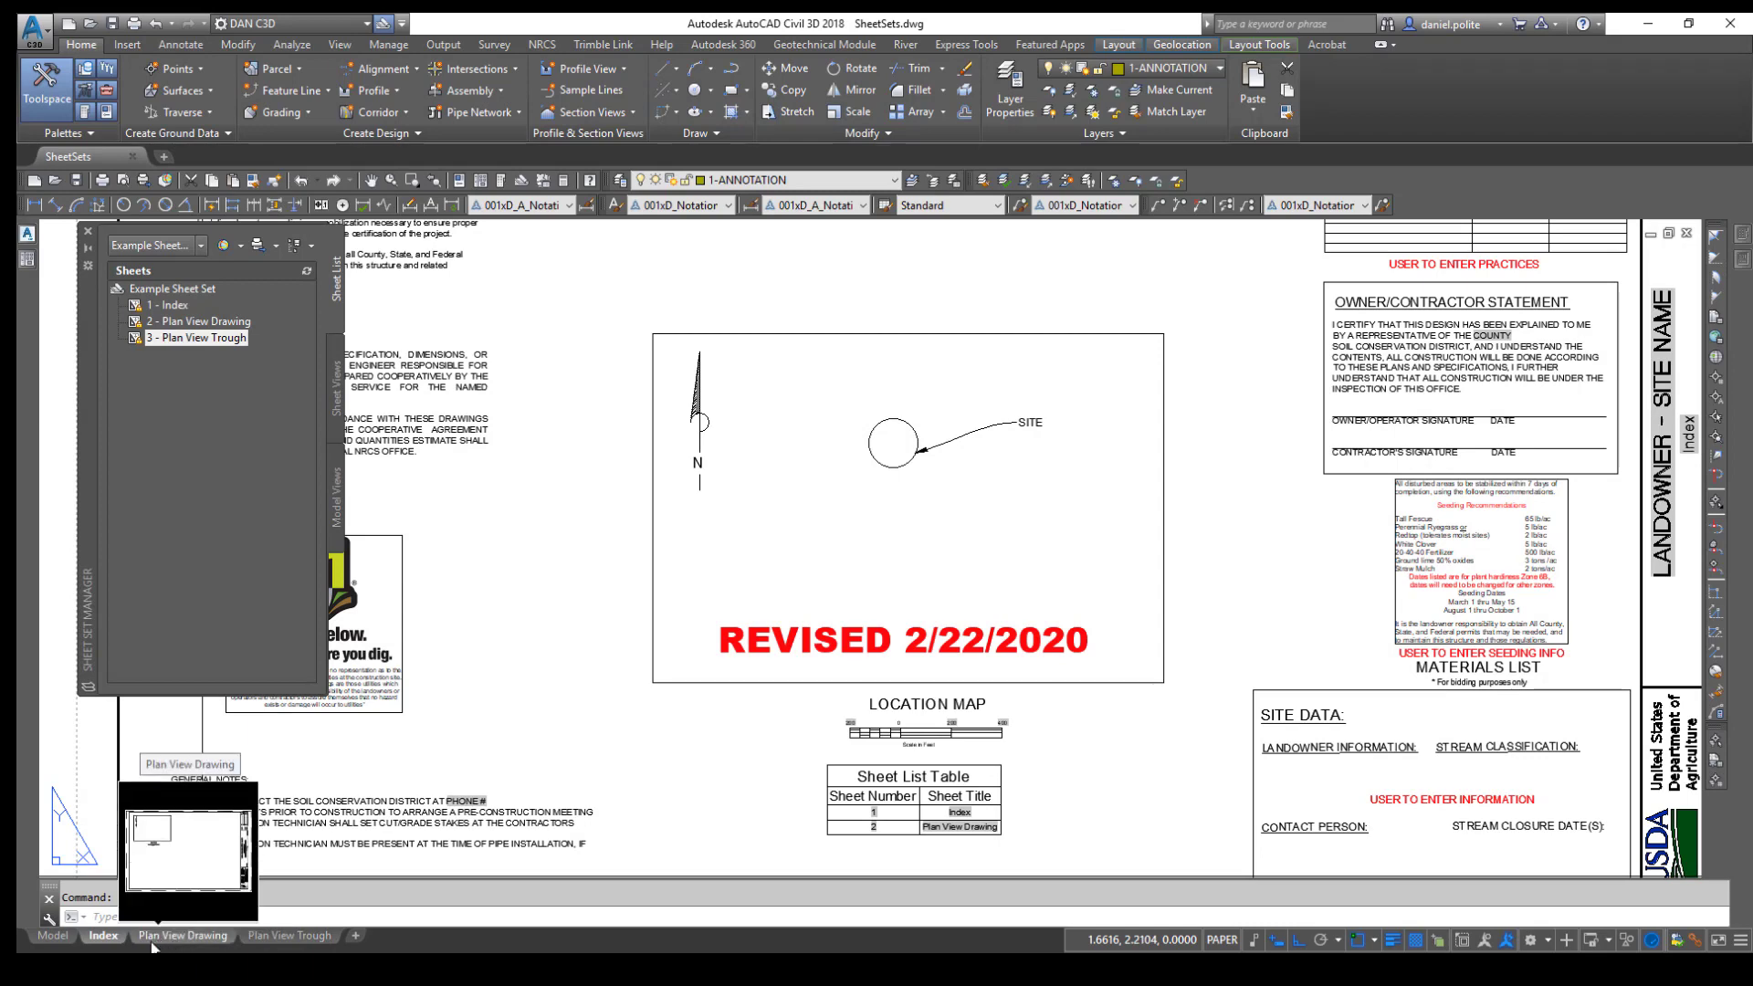
click(175, 310)
right_click(175, 310)
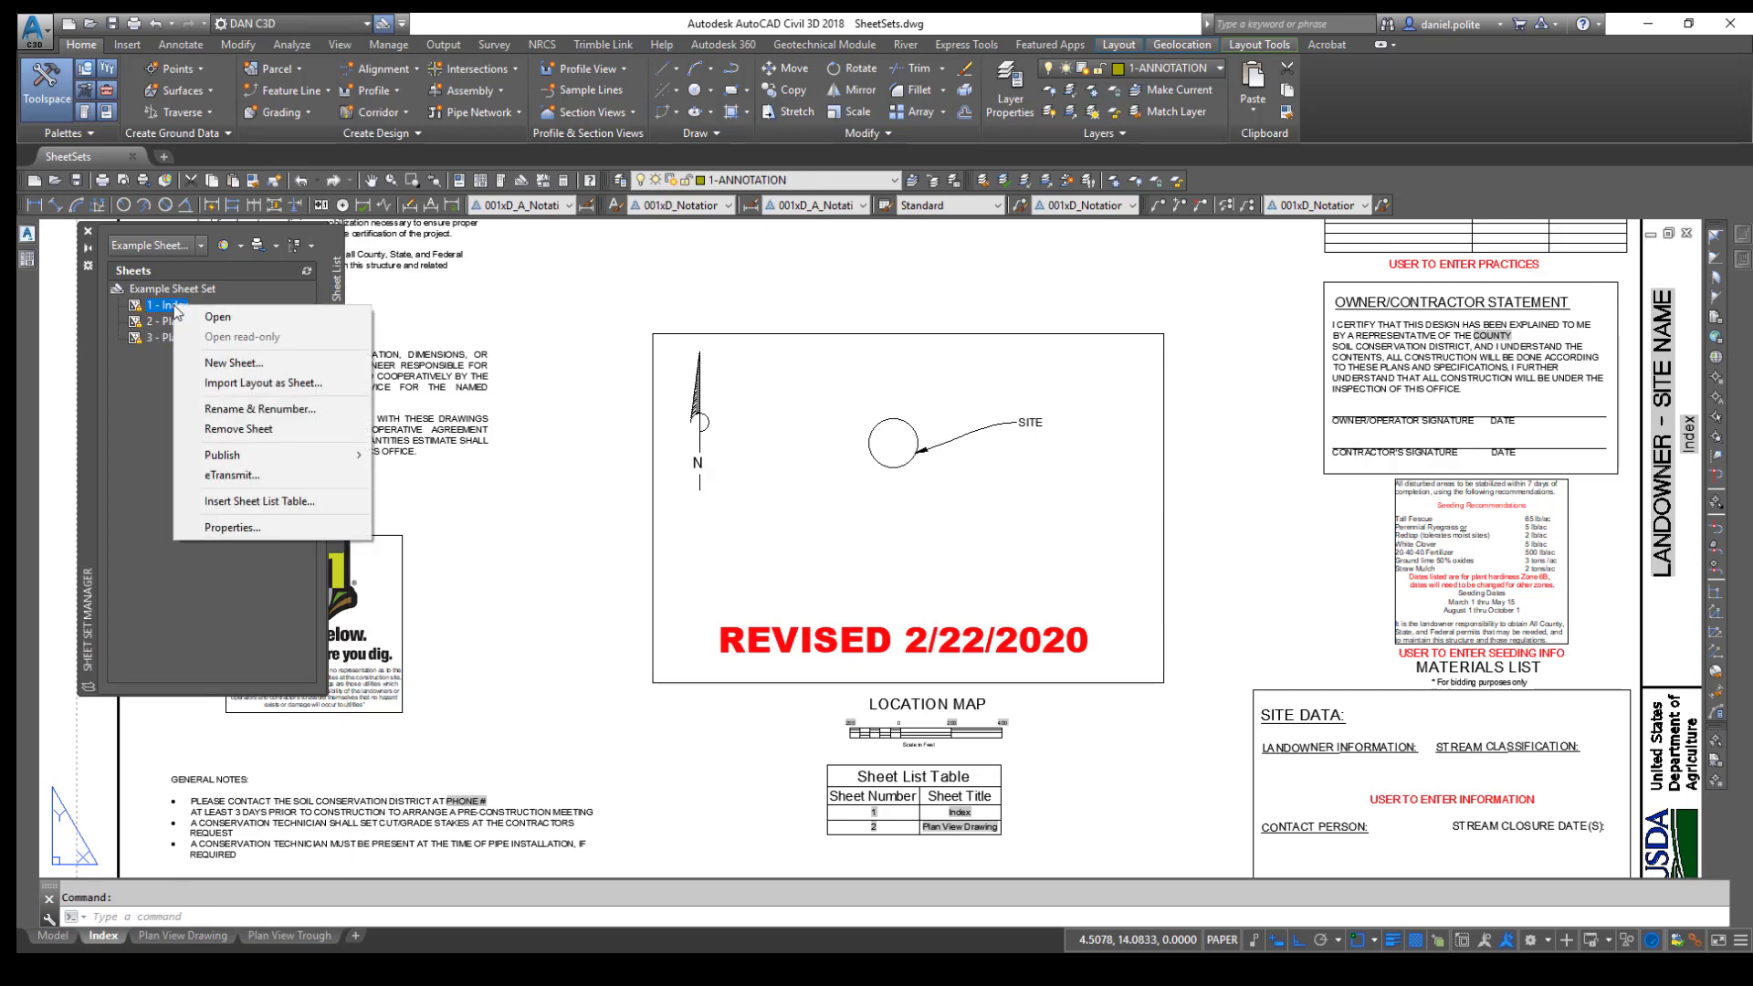
click(210, 411)
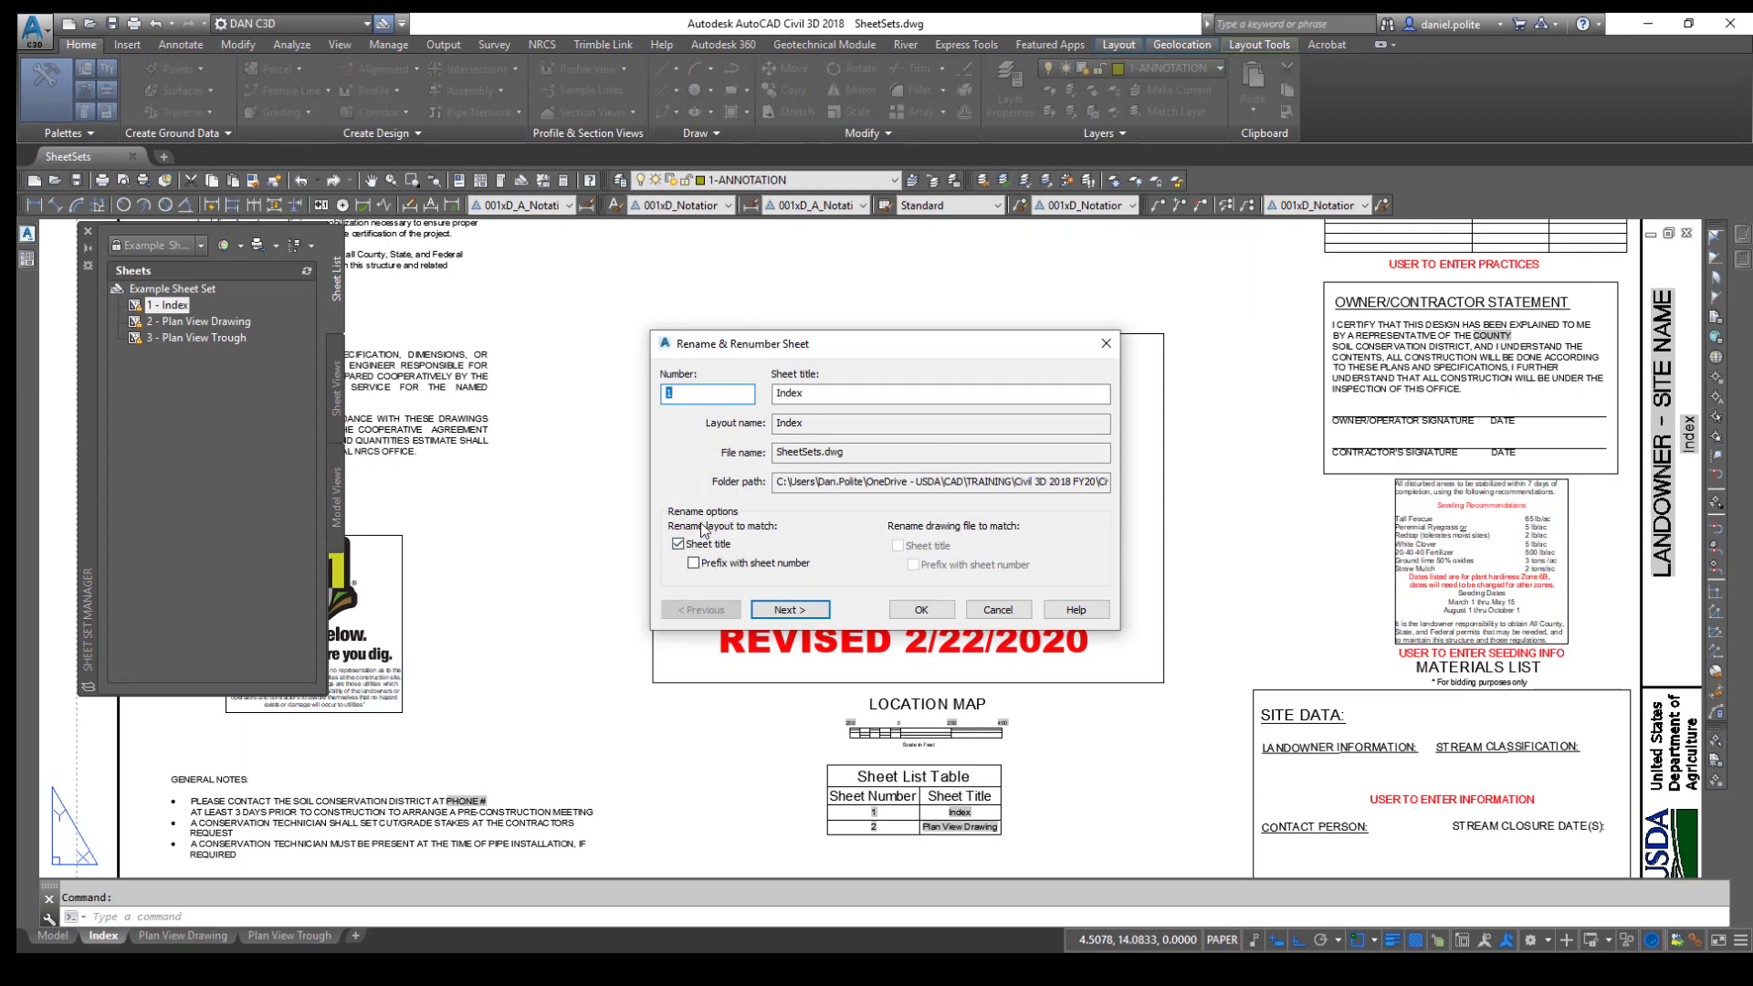
click(694, 563)
click(788, 610)
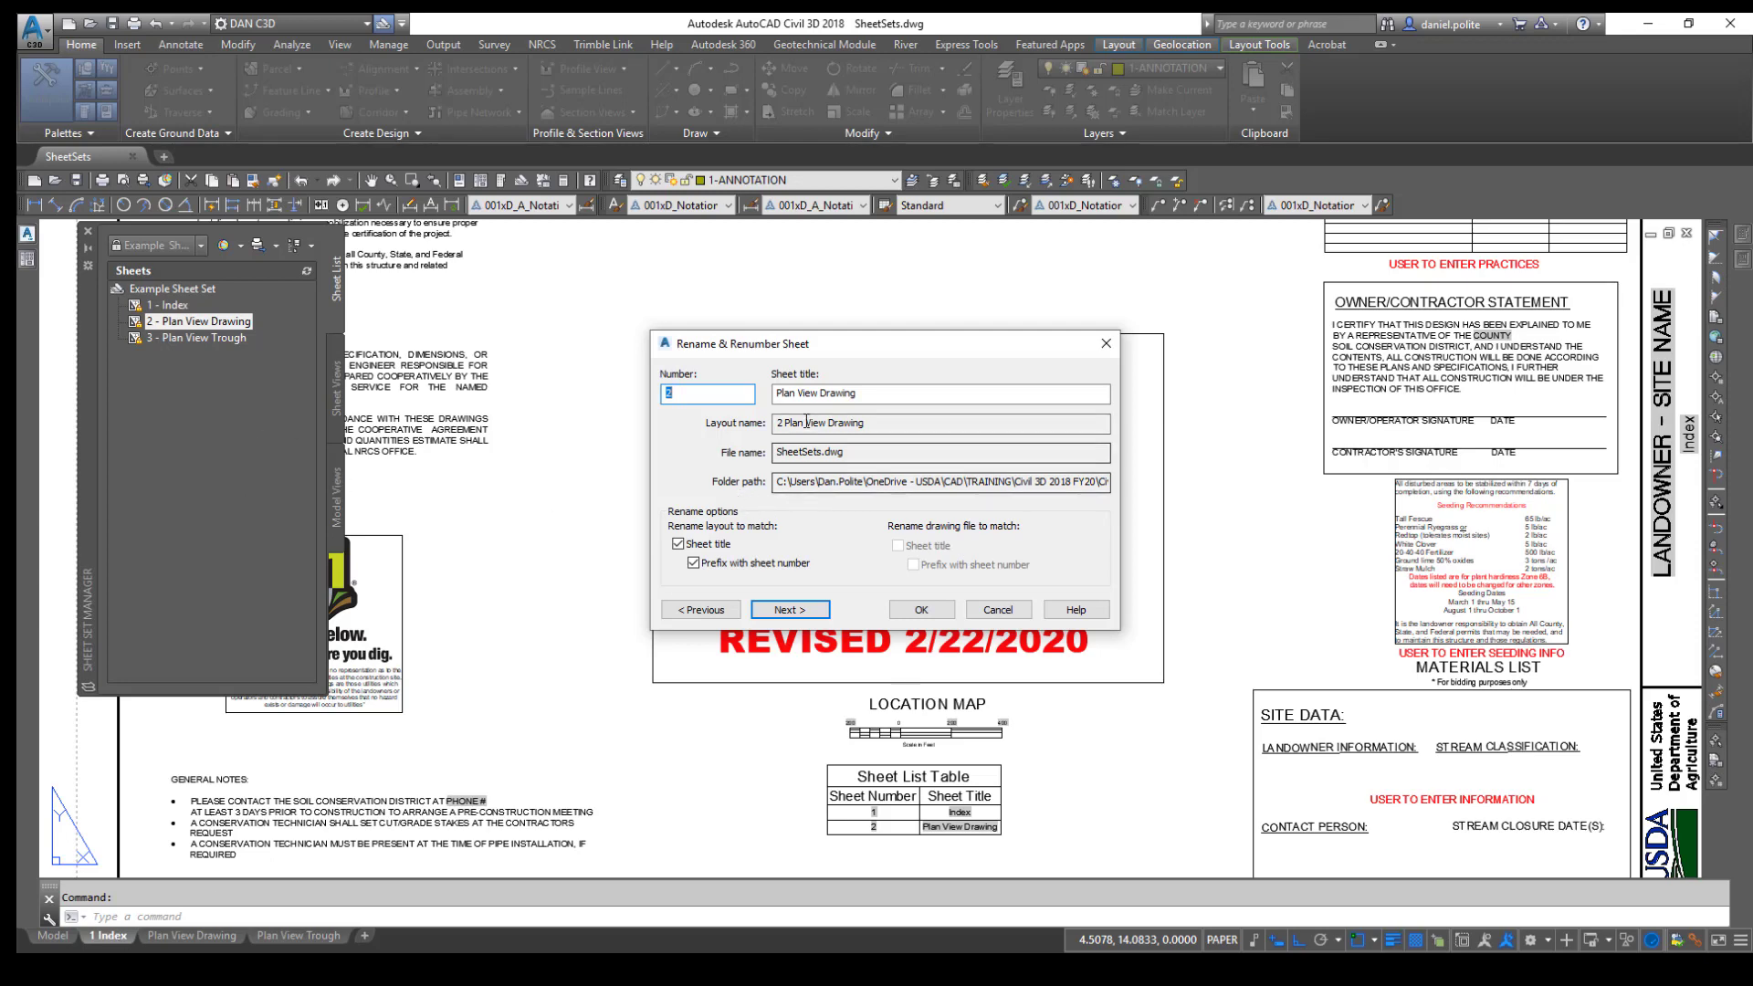
click(921, 608)
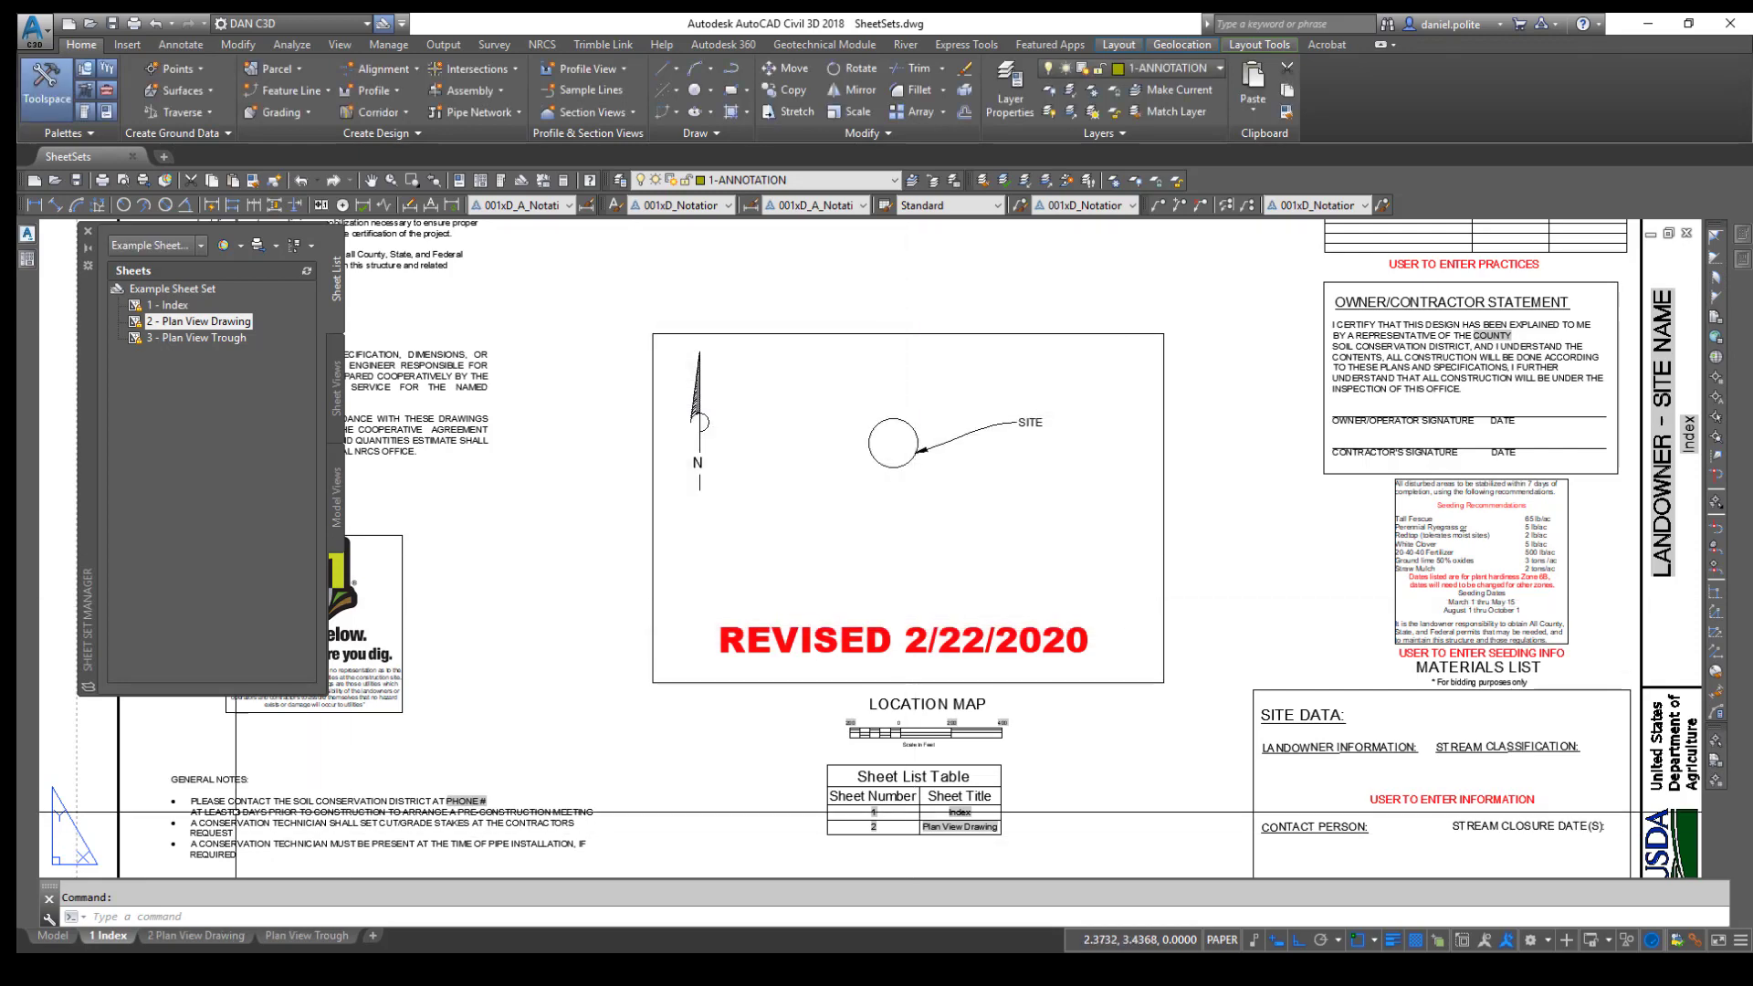
Compare the layouts and examine the sheet titles in the title blocks of Plan View Trough and 2 Plan View Drawing.
click(301, 937)
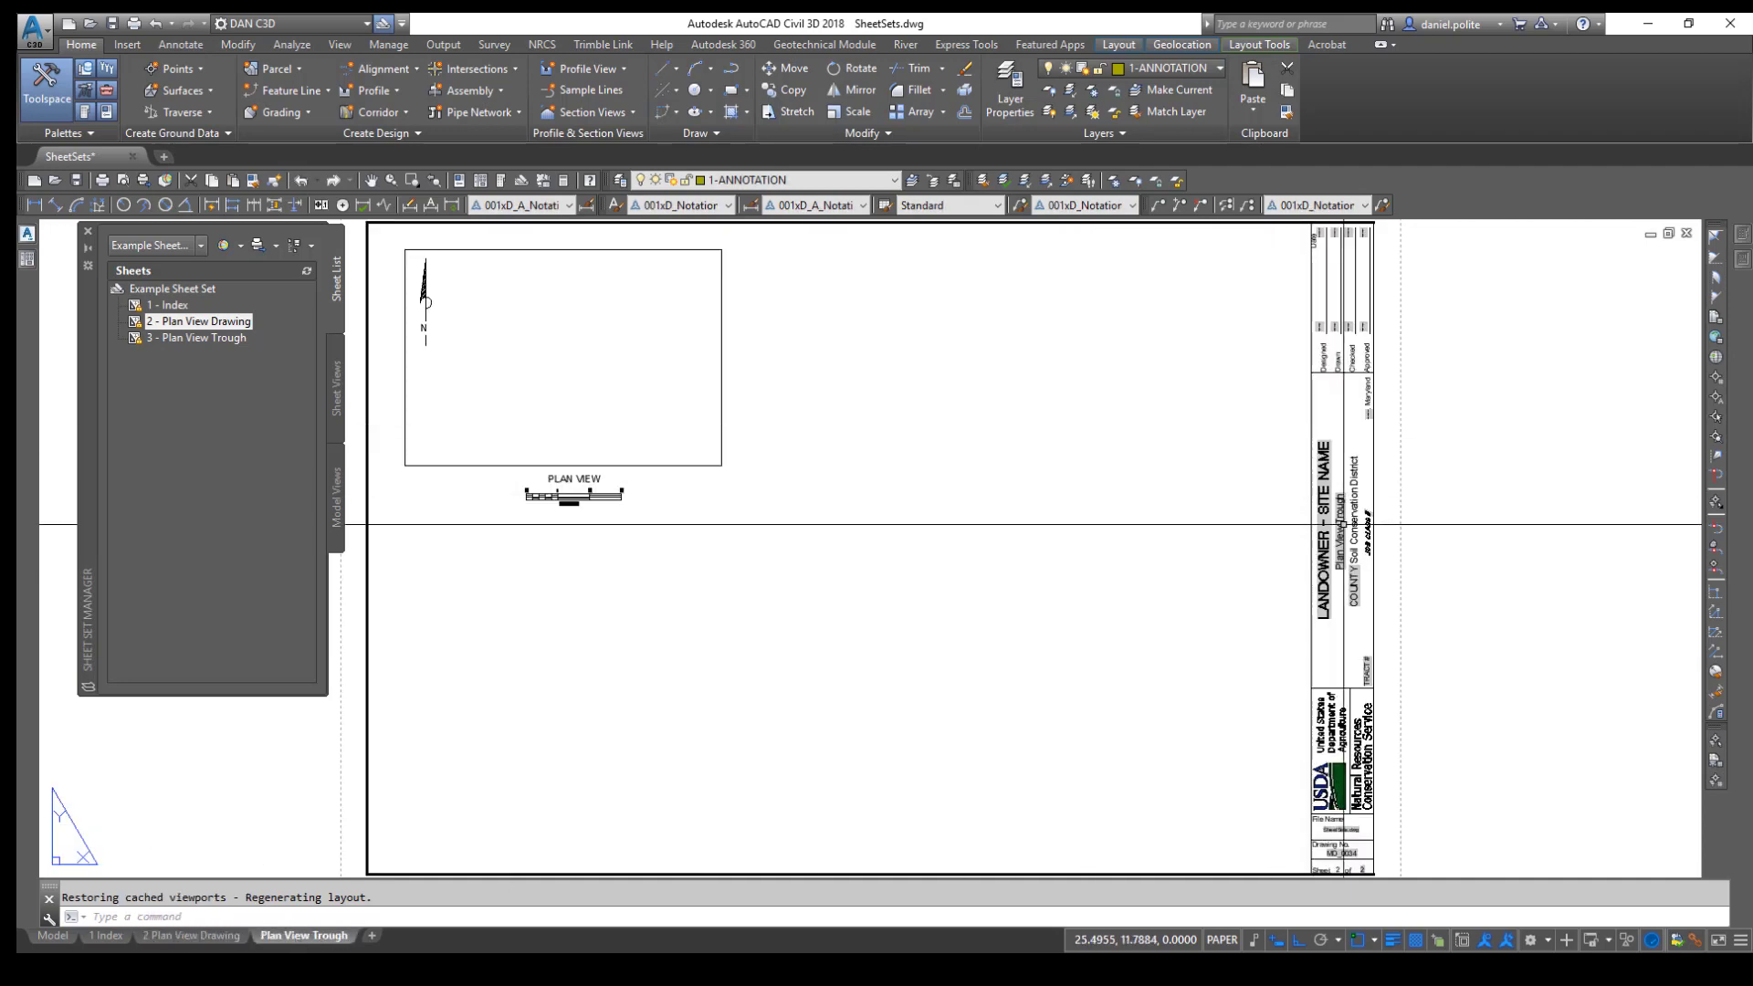
scroll(1099, 484, up, 3)
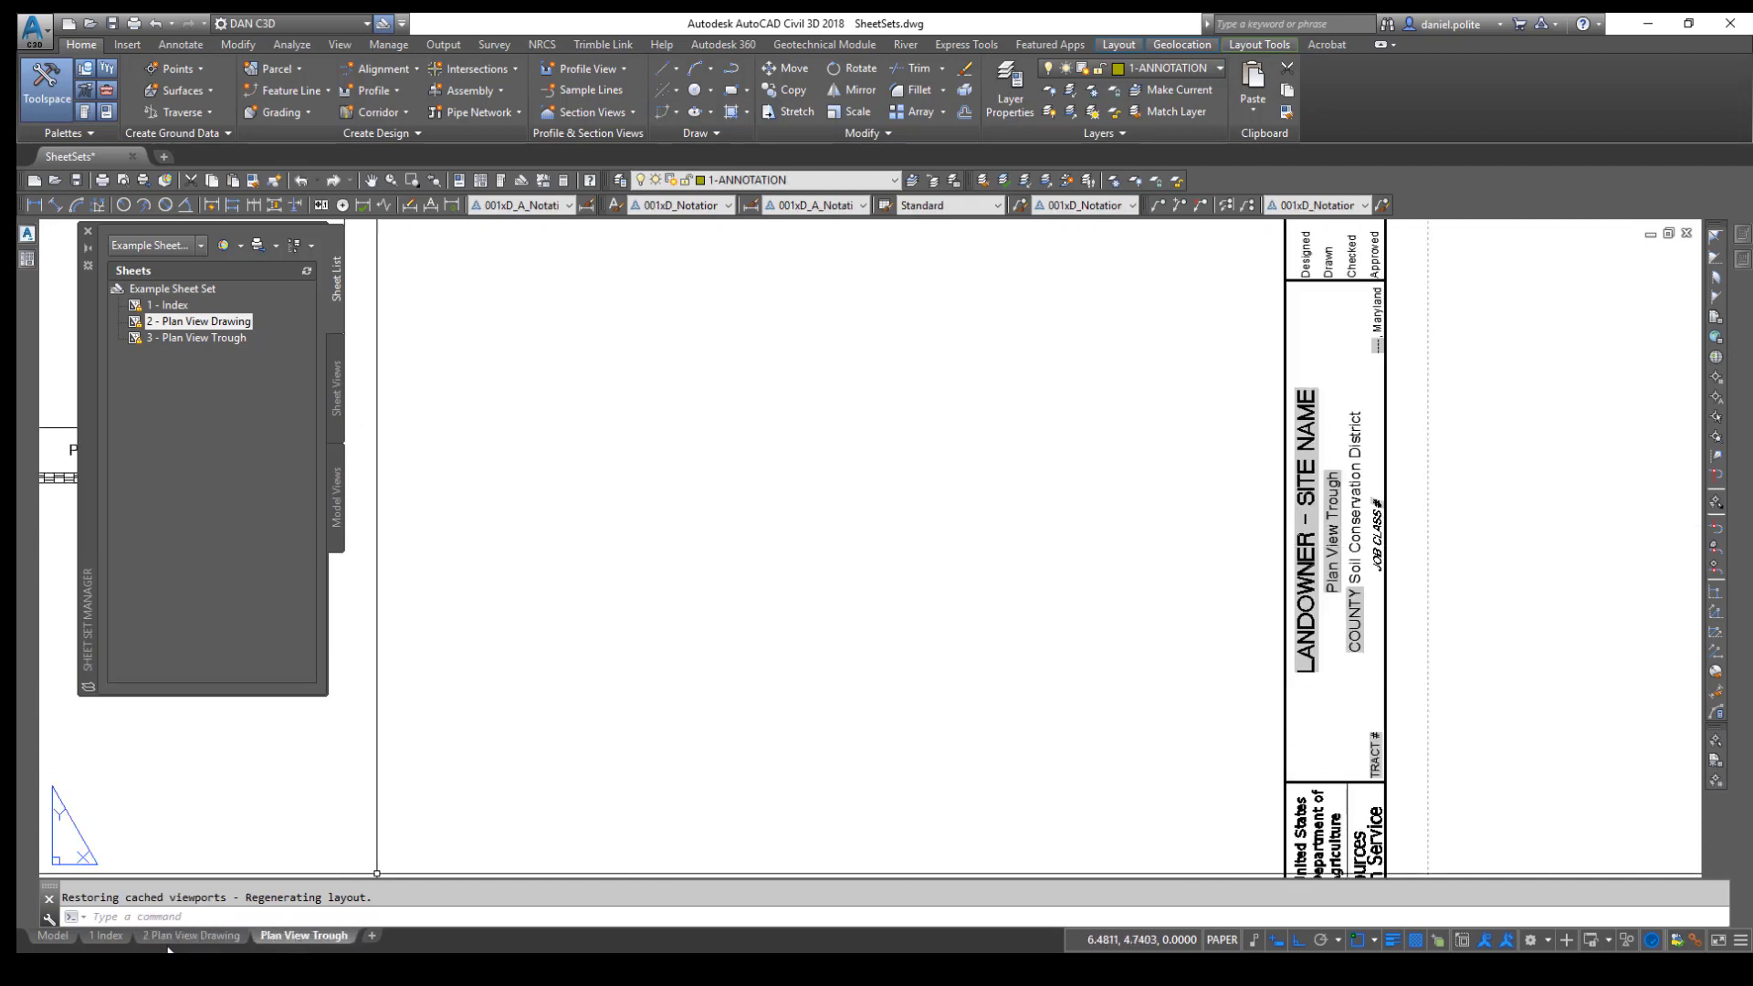
click(155, 937)
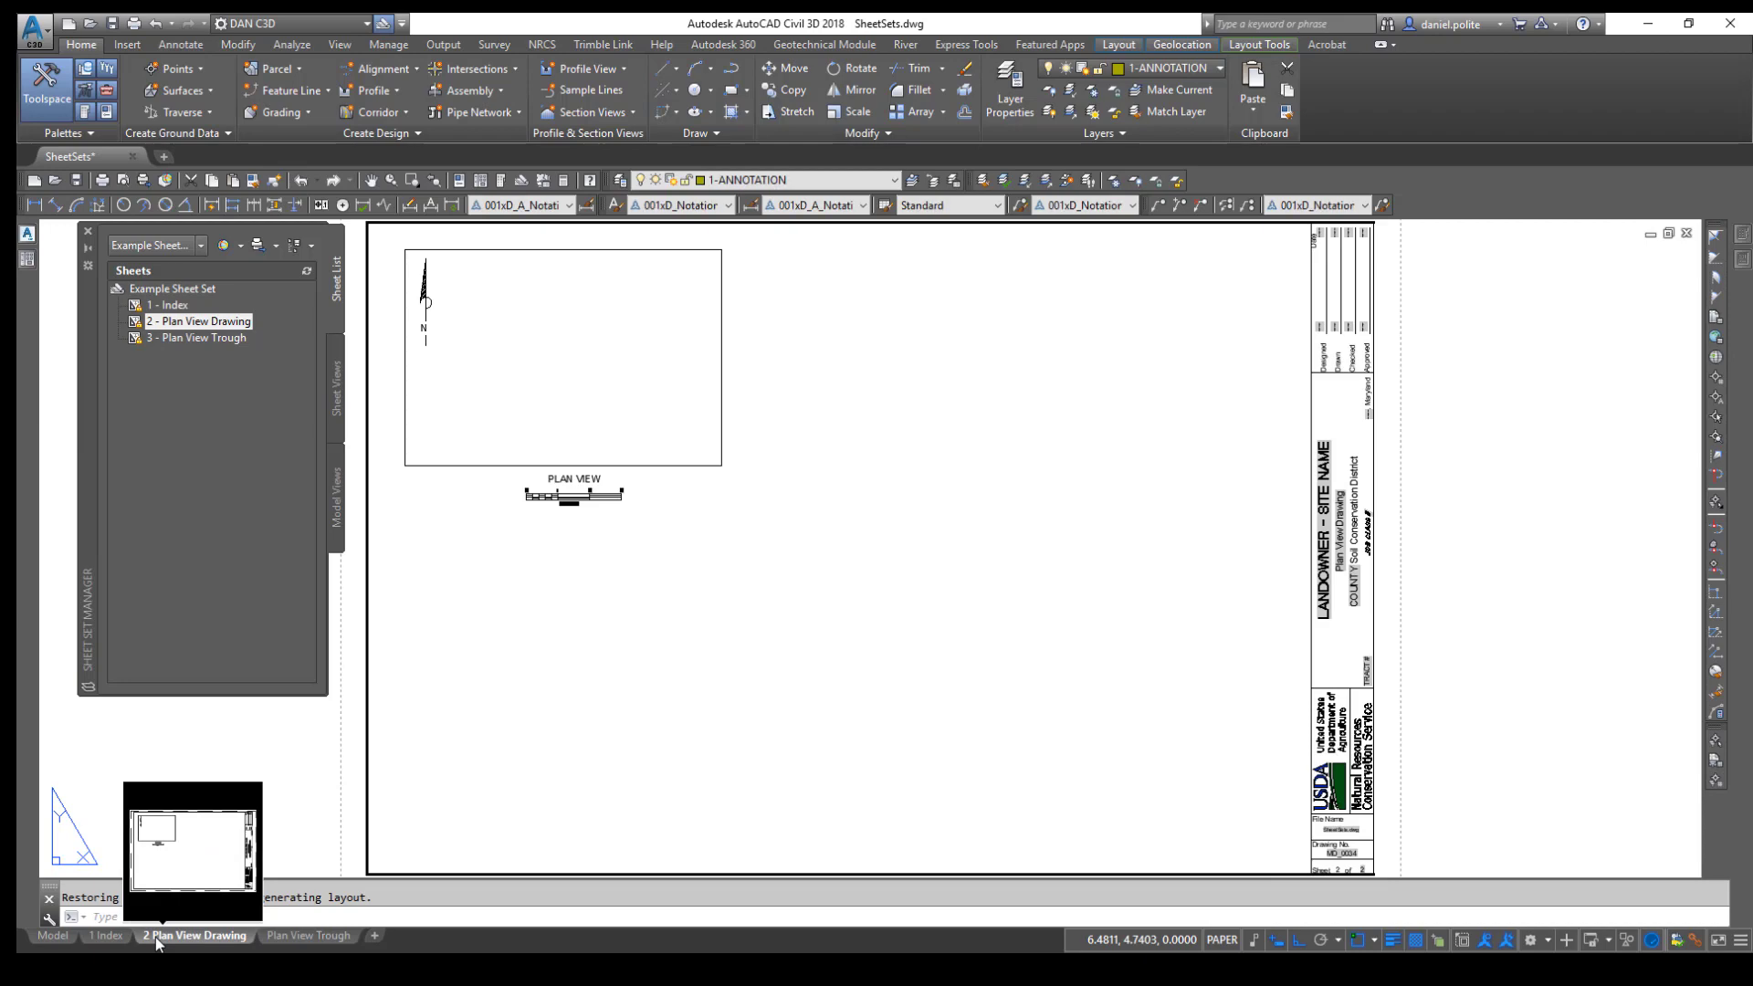
click(108, 937)
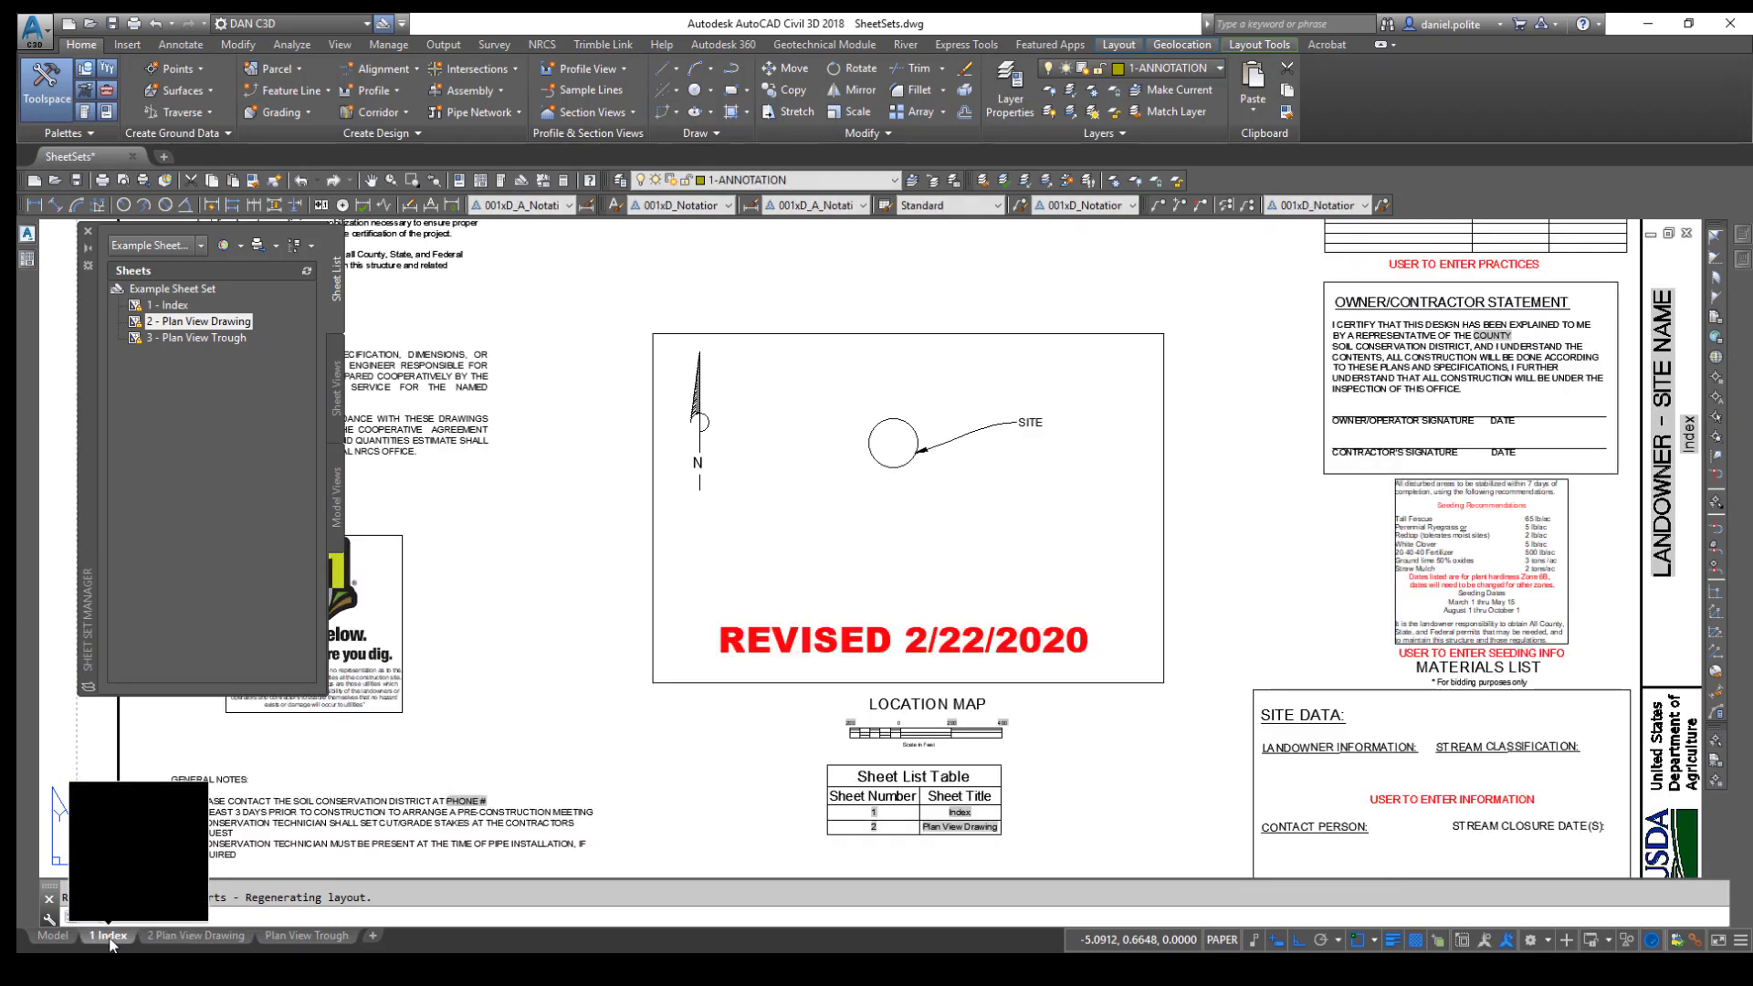
click(196, 936)
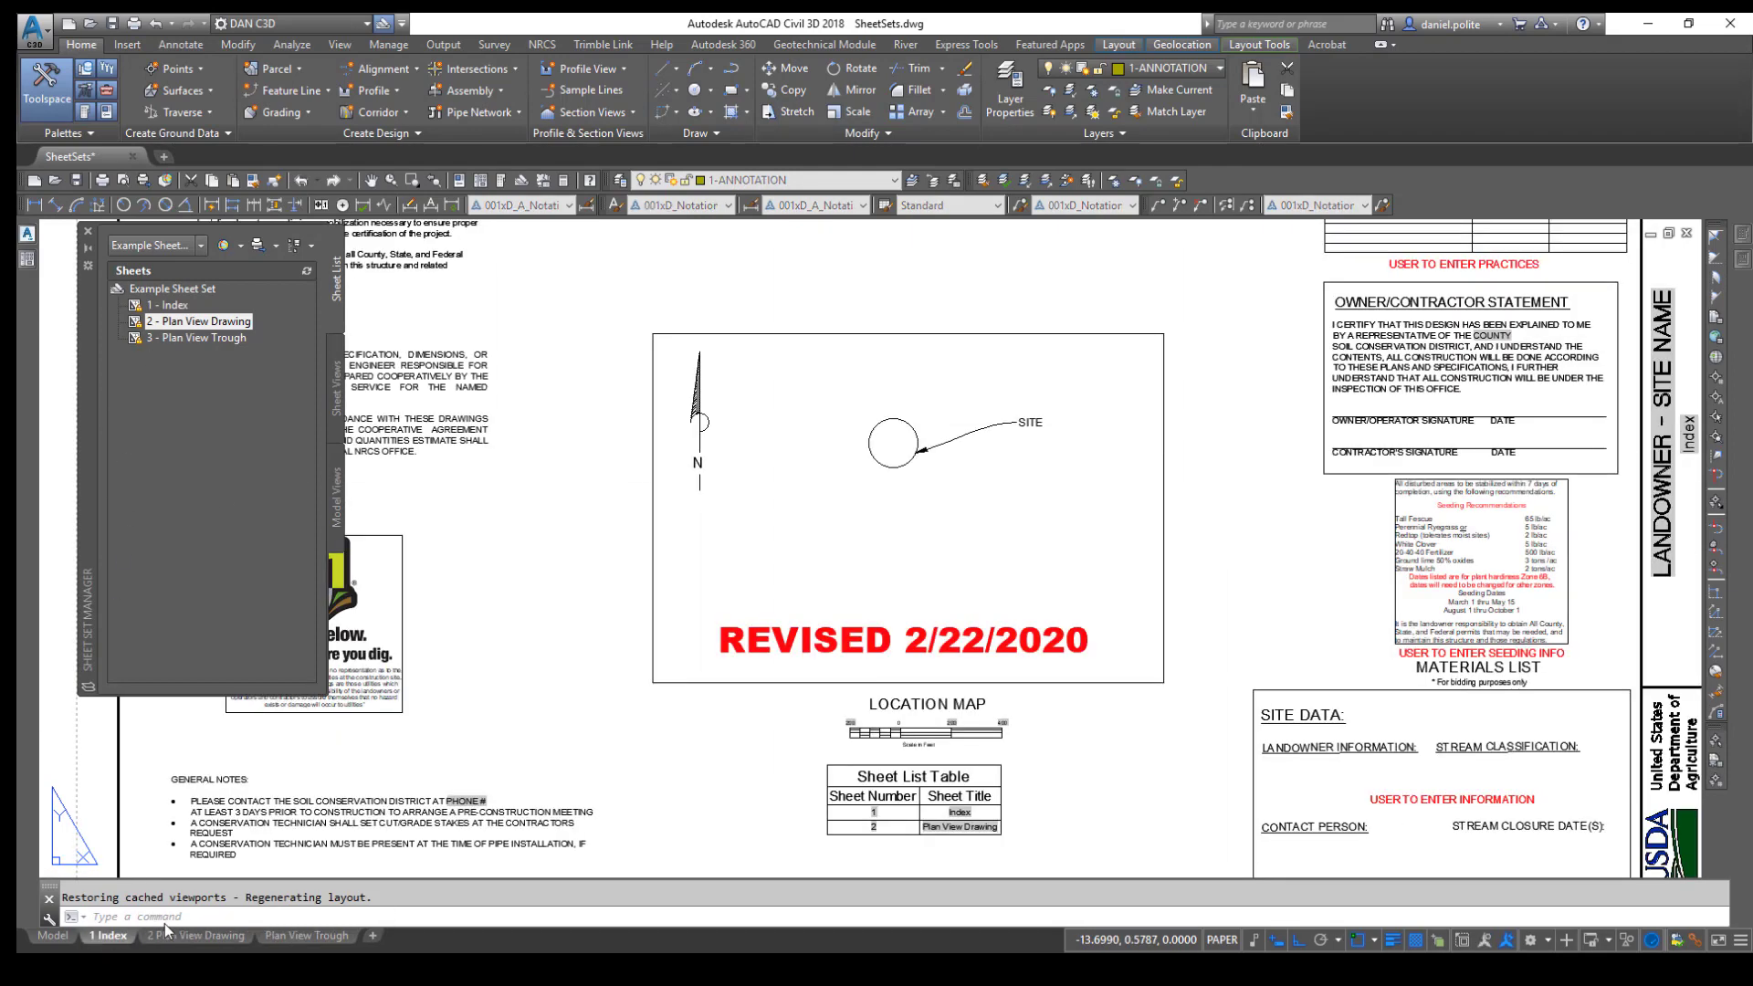
scroll(1342, 561, up, 5)
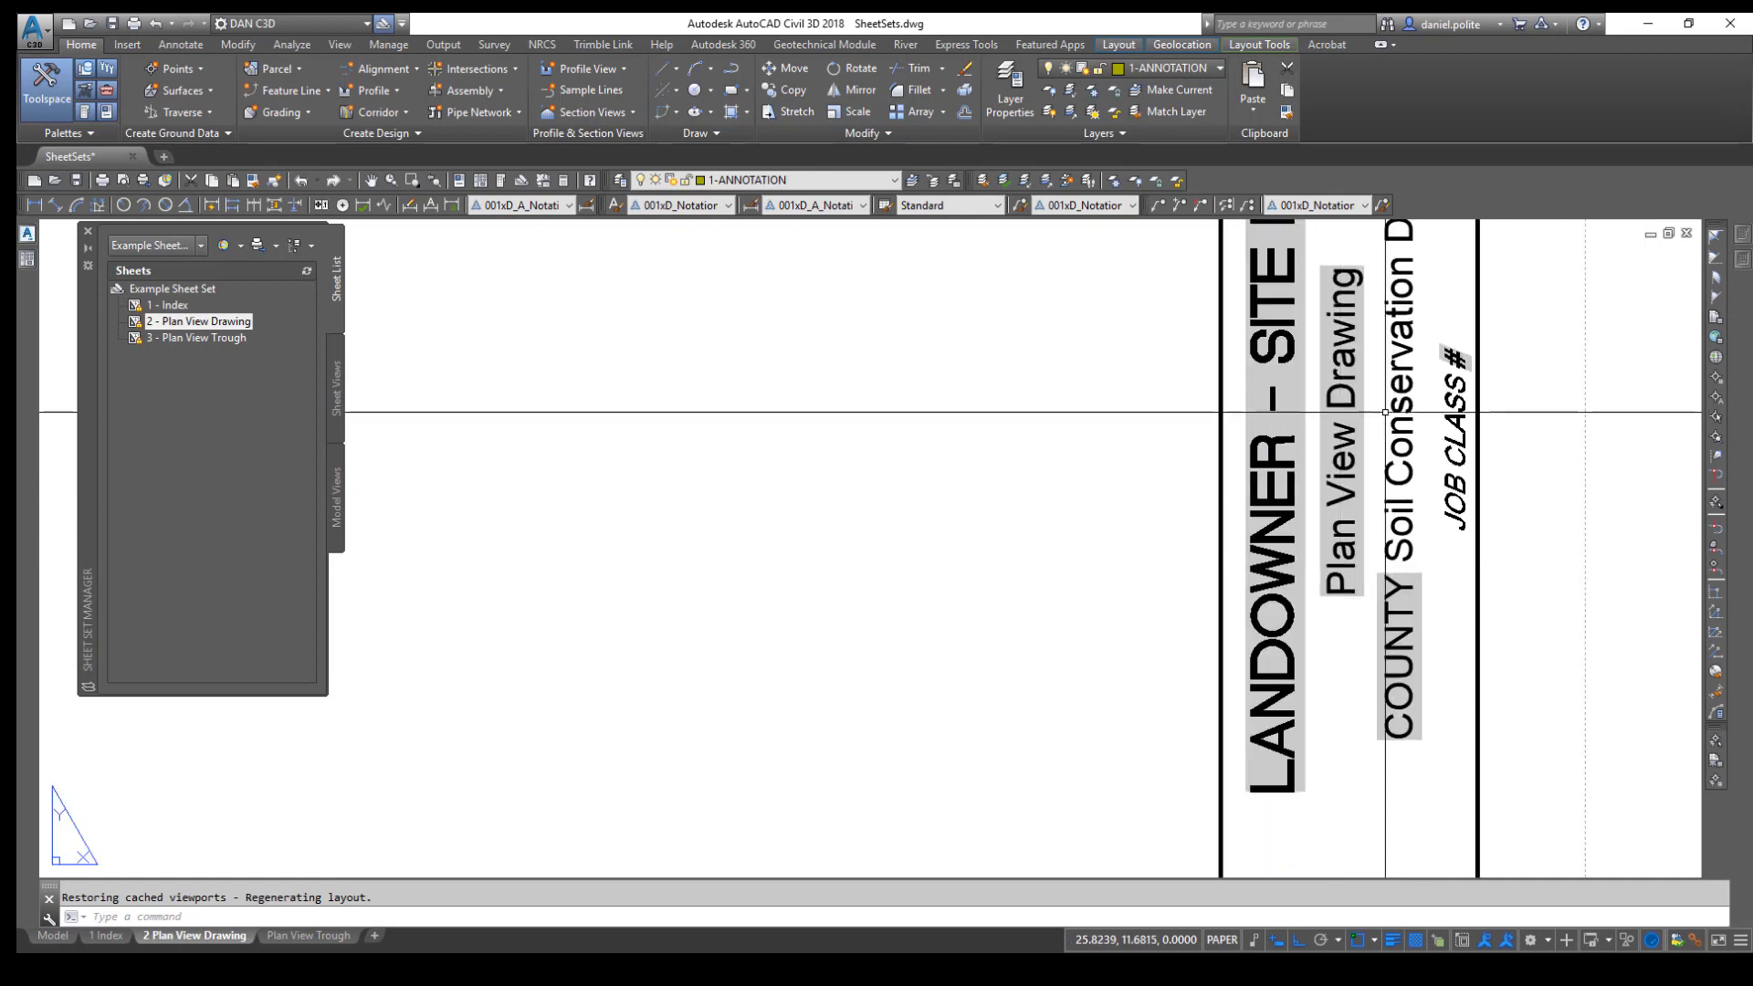
middle_drag(1367, 329, 1354, 396)
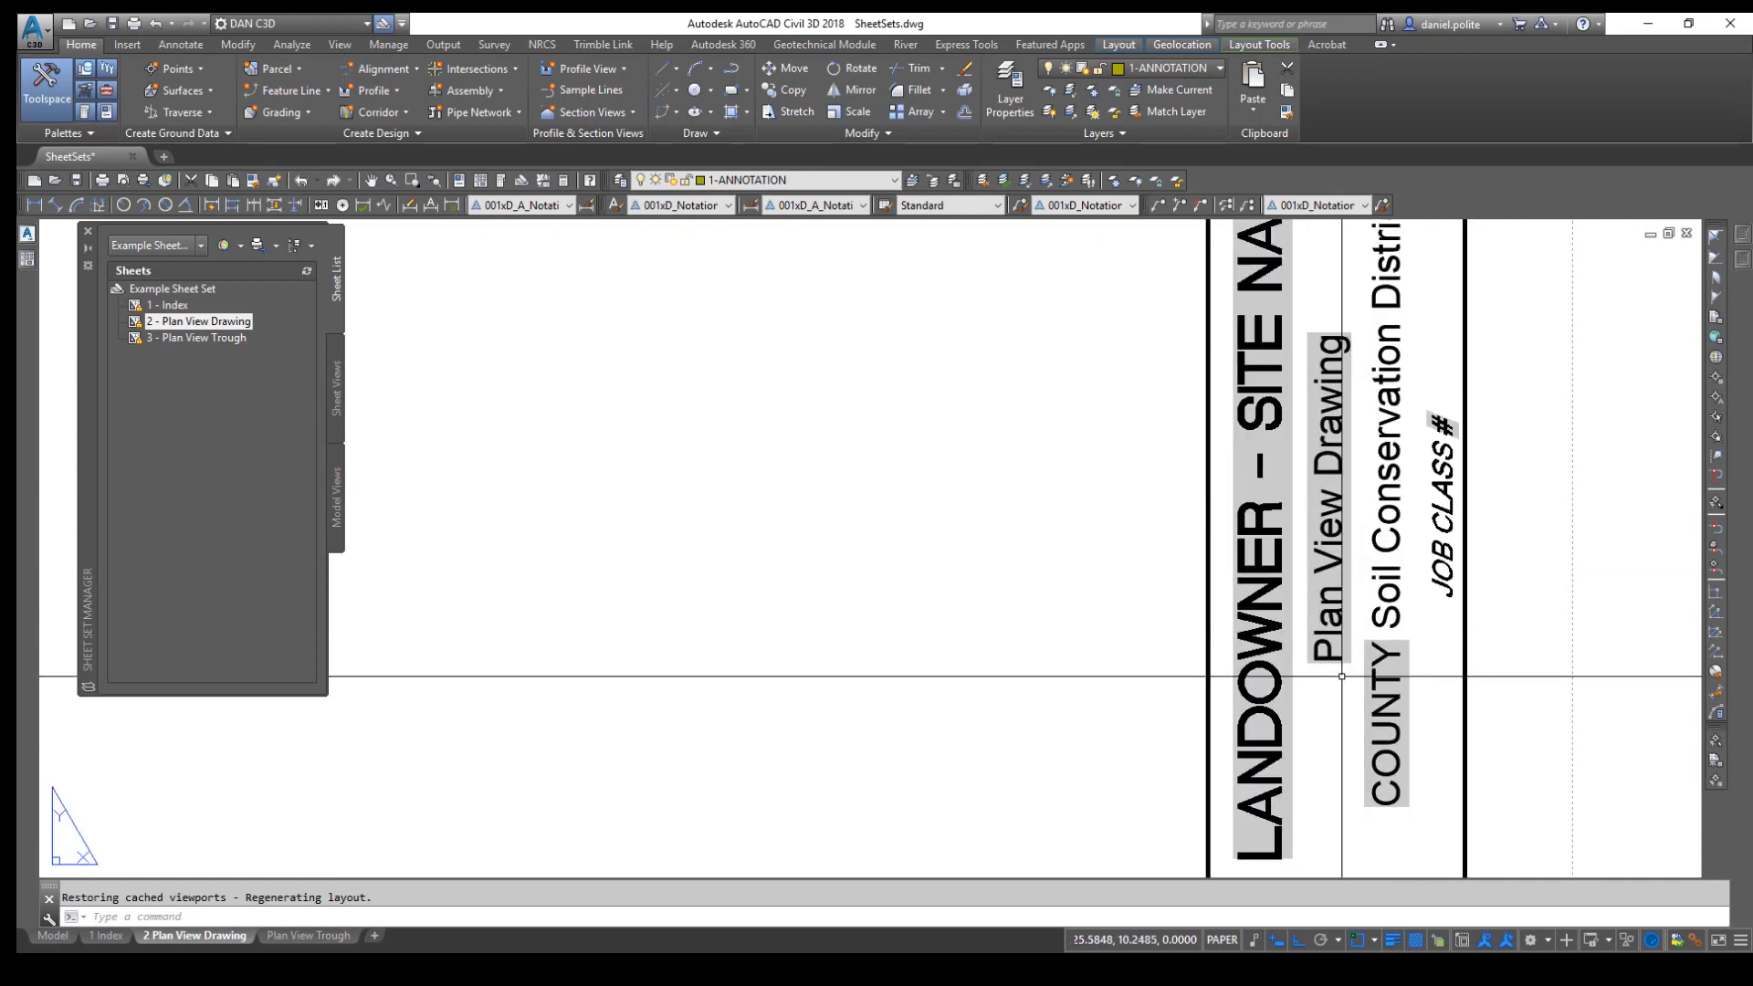
scroll(1342, 627, down, 2)
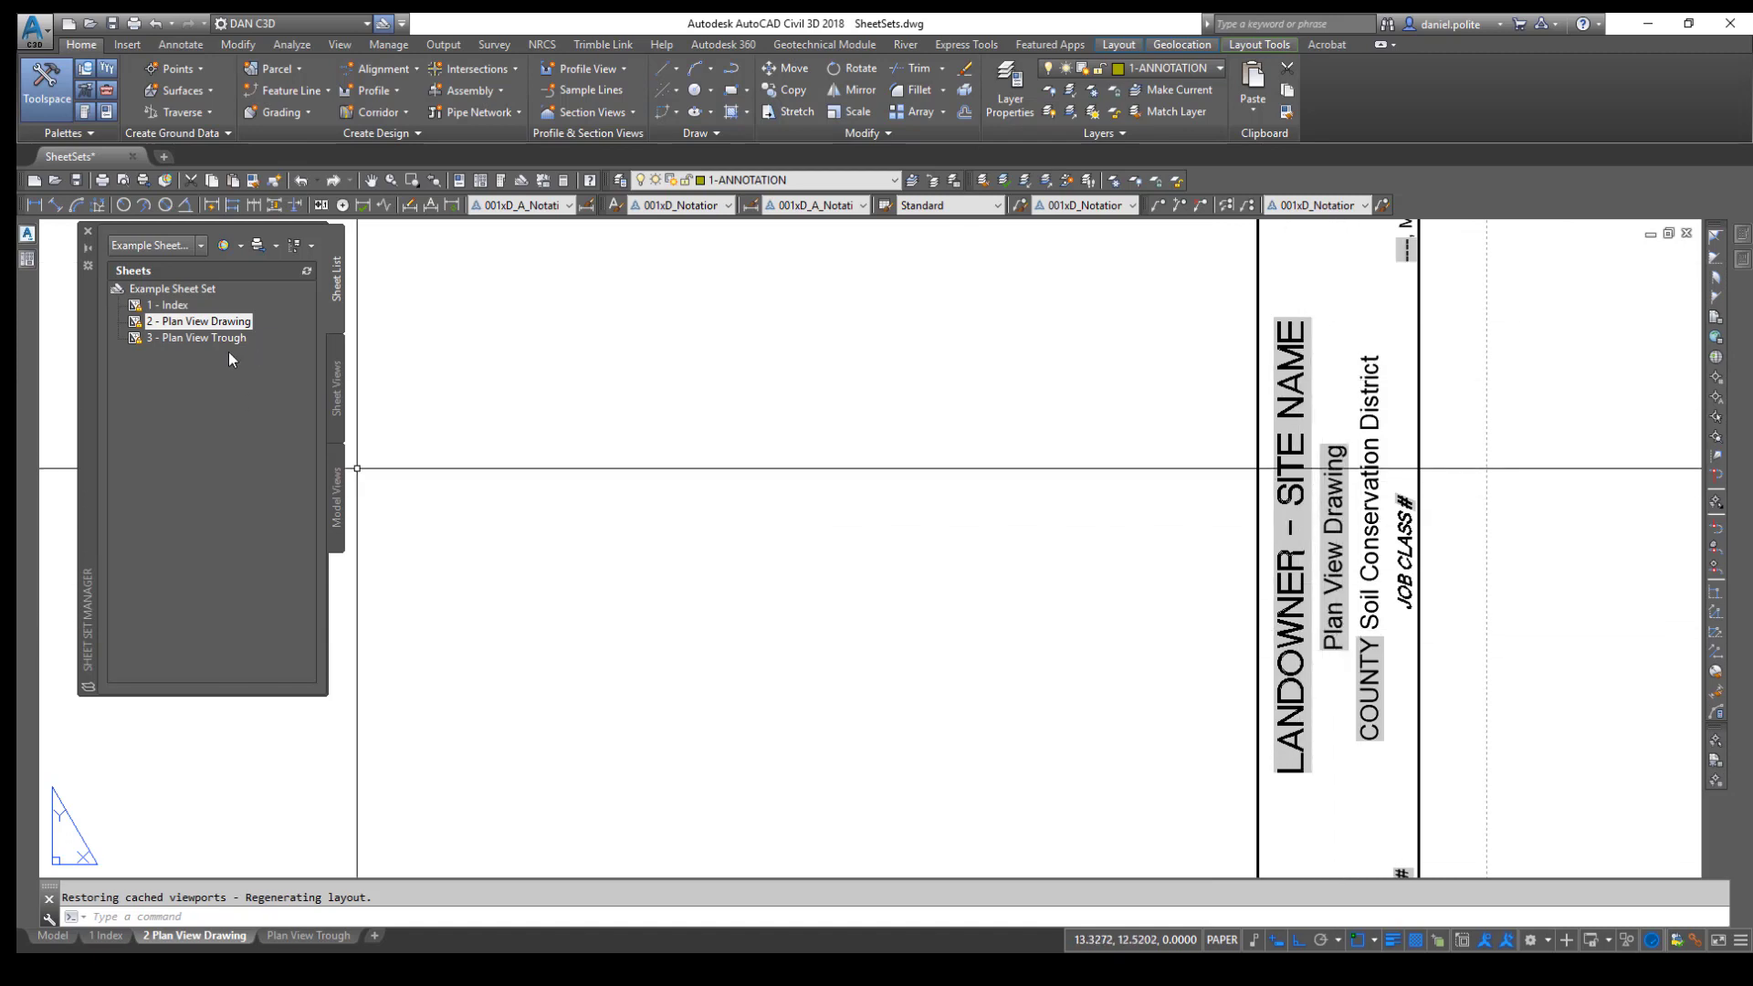
Return to the Index layout and update the data links of the whole Sheet List Table.
click(107, 936)
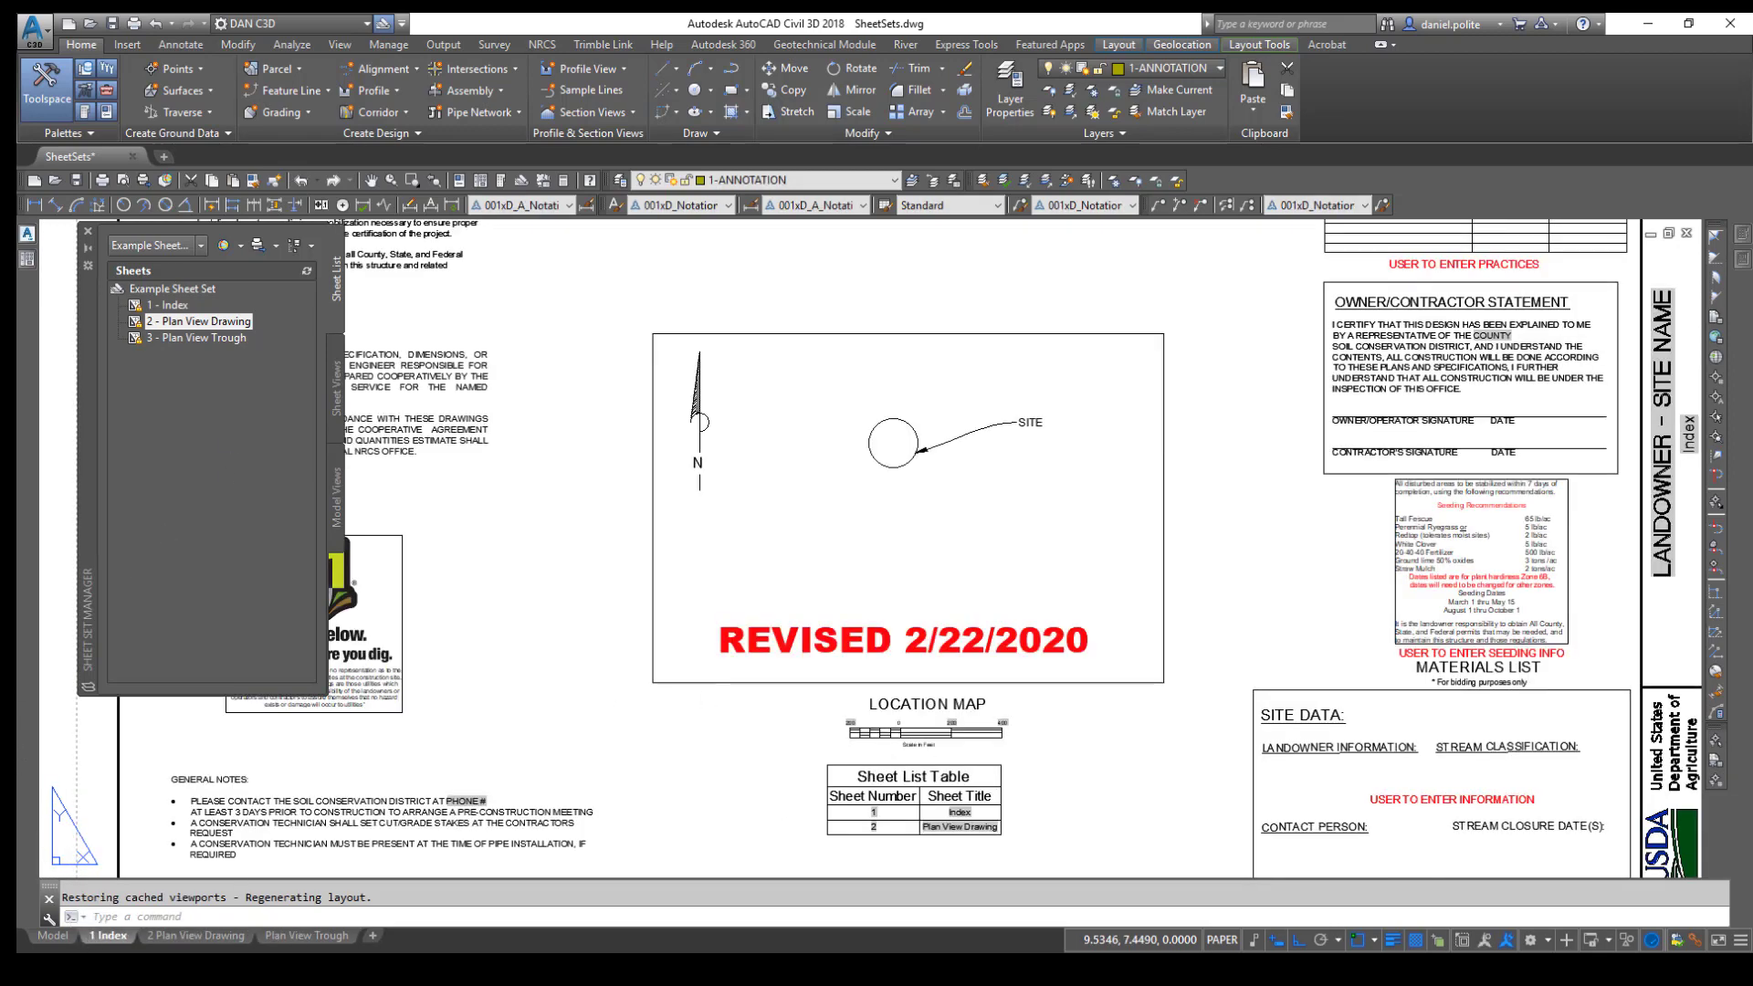
middle_drag(888, 790, 853, 667)
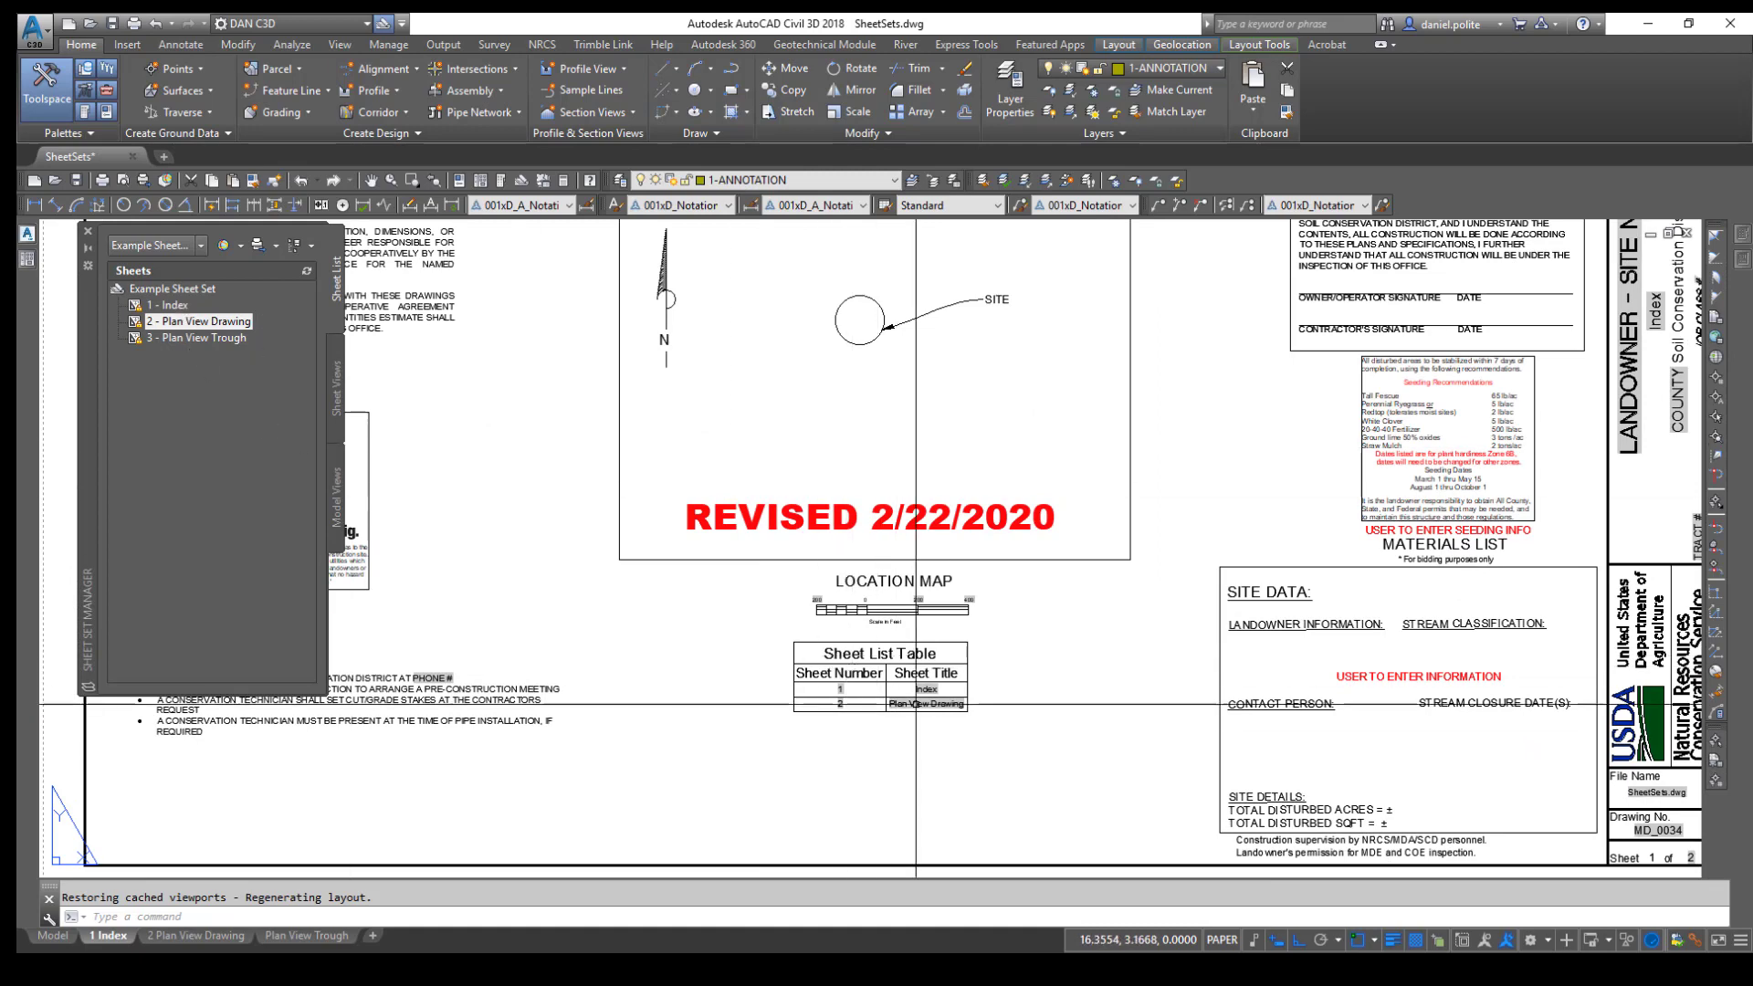
scroll(913, 673, up, 2)
click(901, 644)
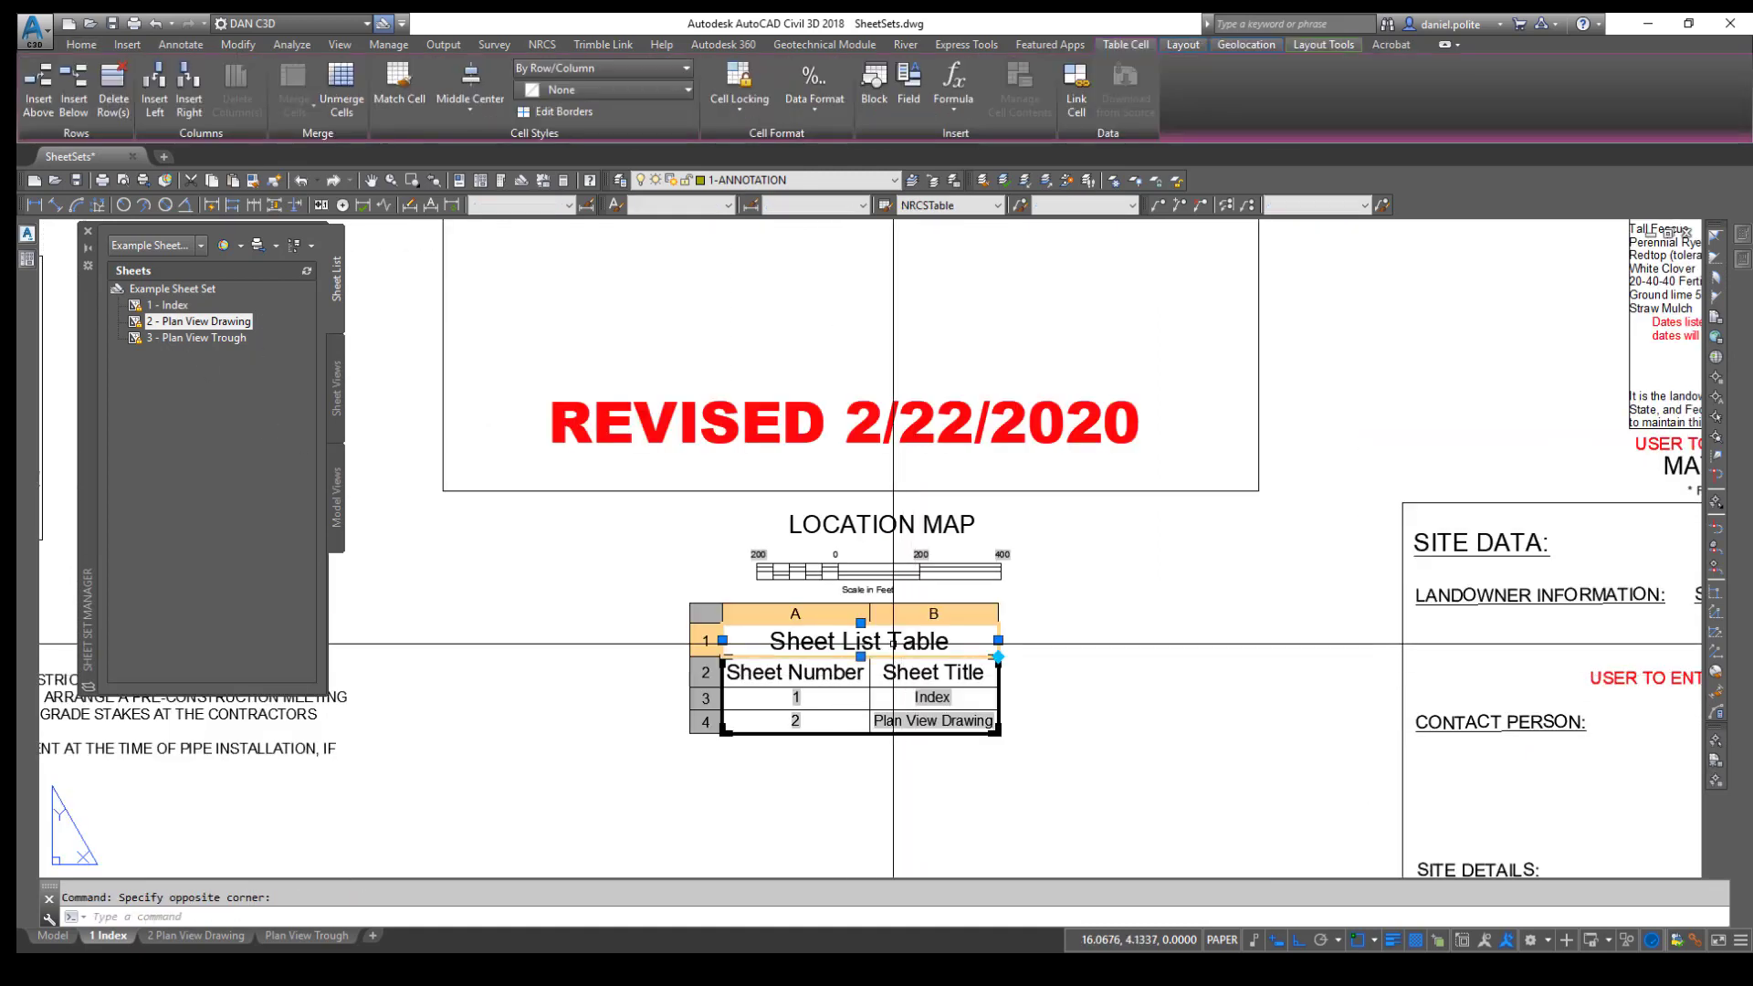
key(Escape)
click(1053, 765)
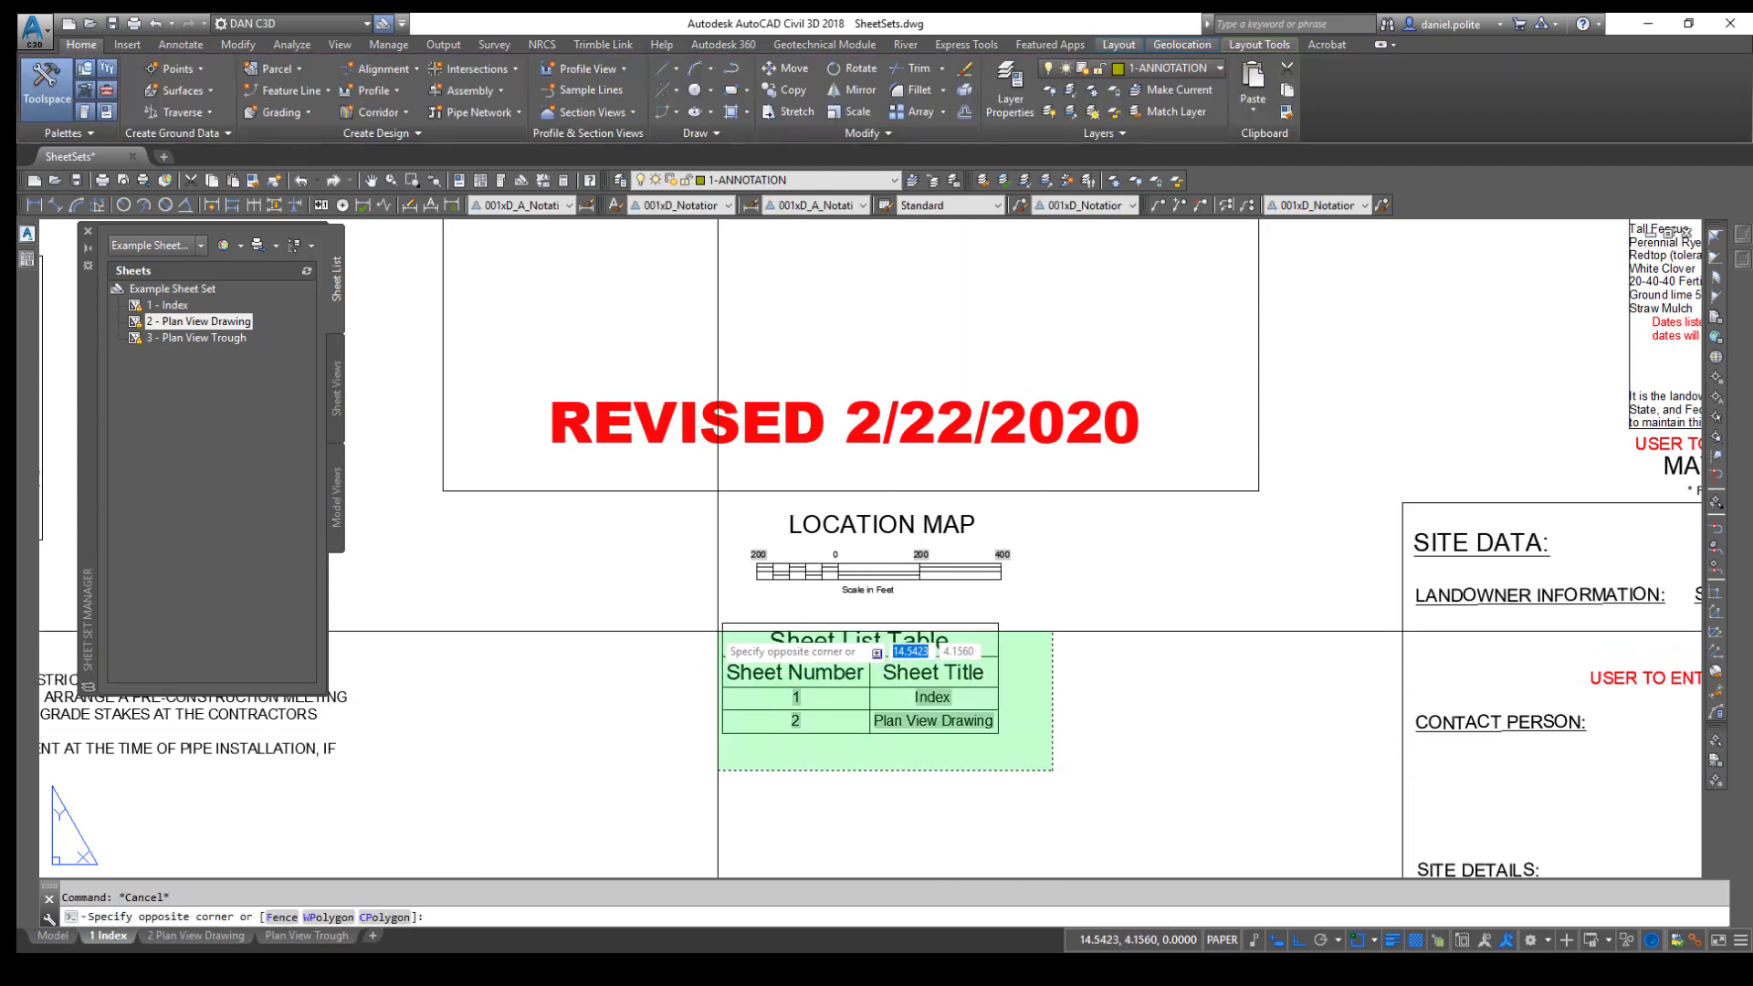
click(719, 630)
right_click(869, 639)
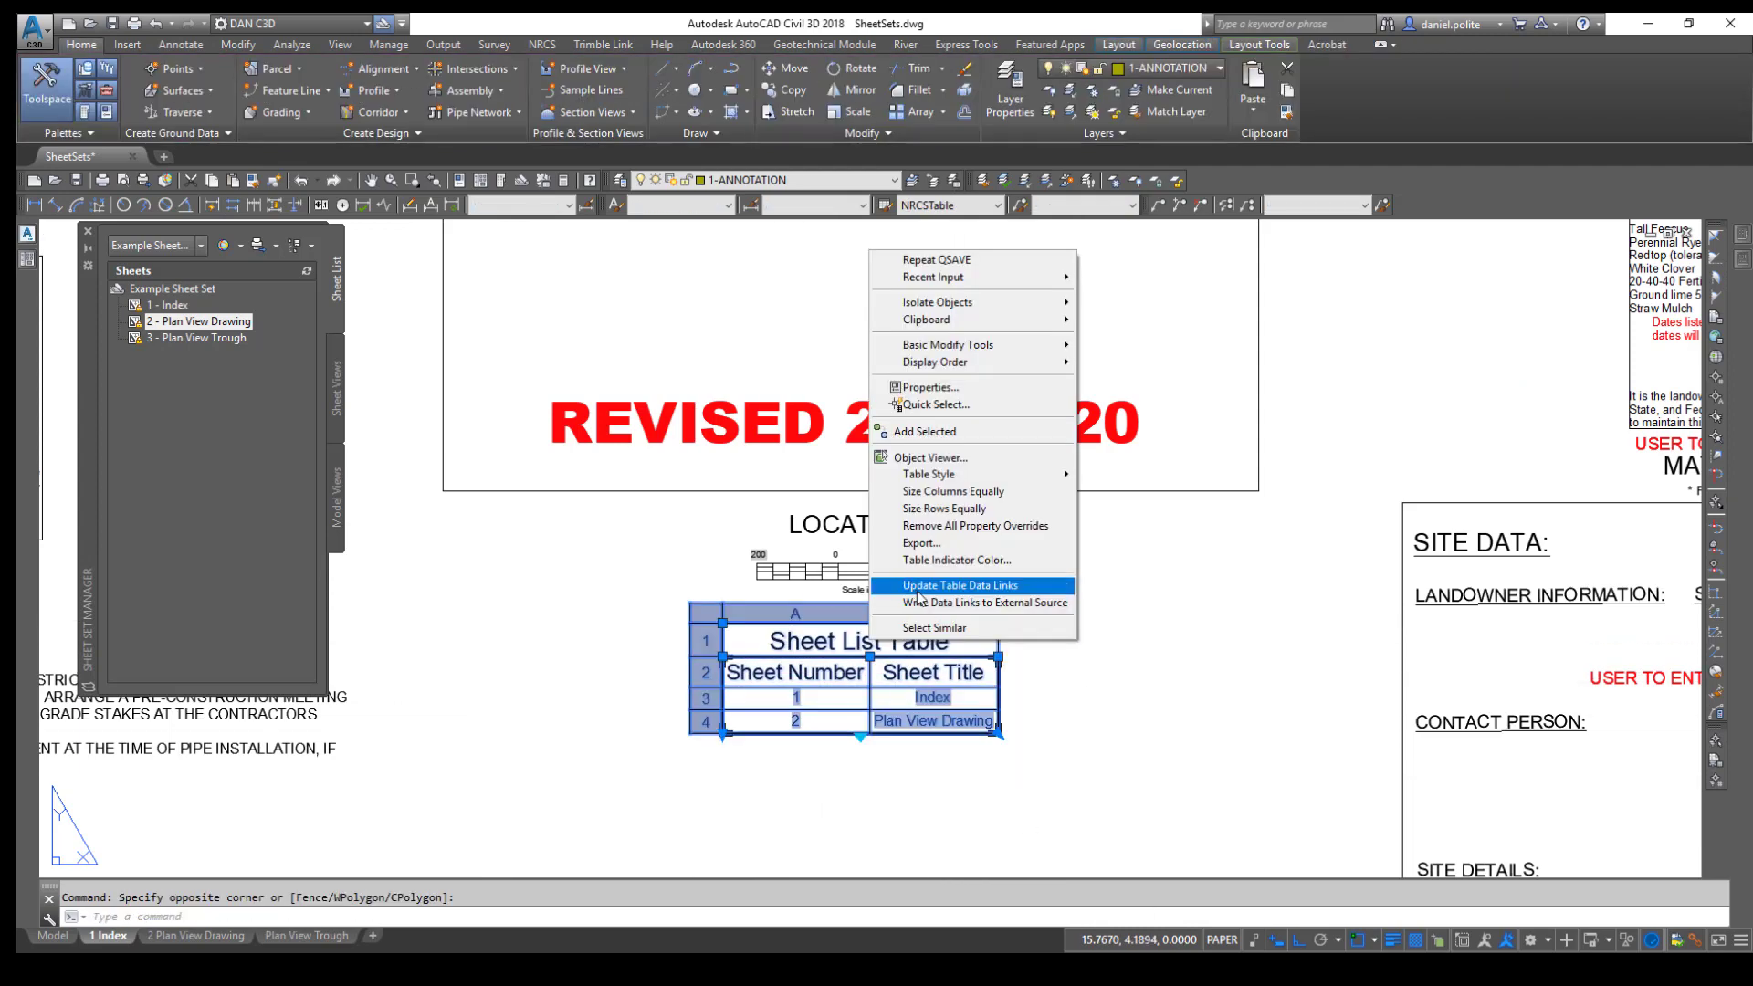
click(918, 589)
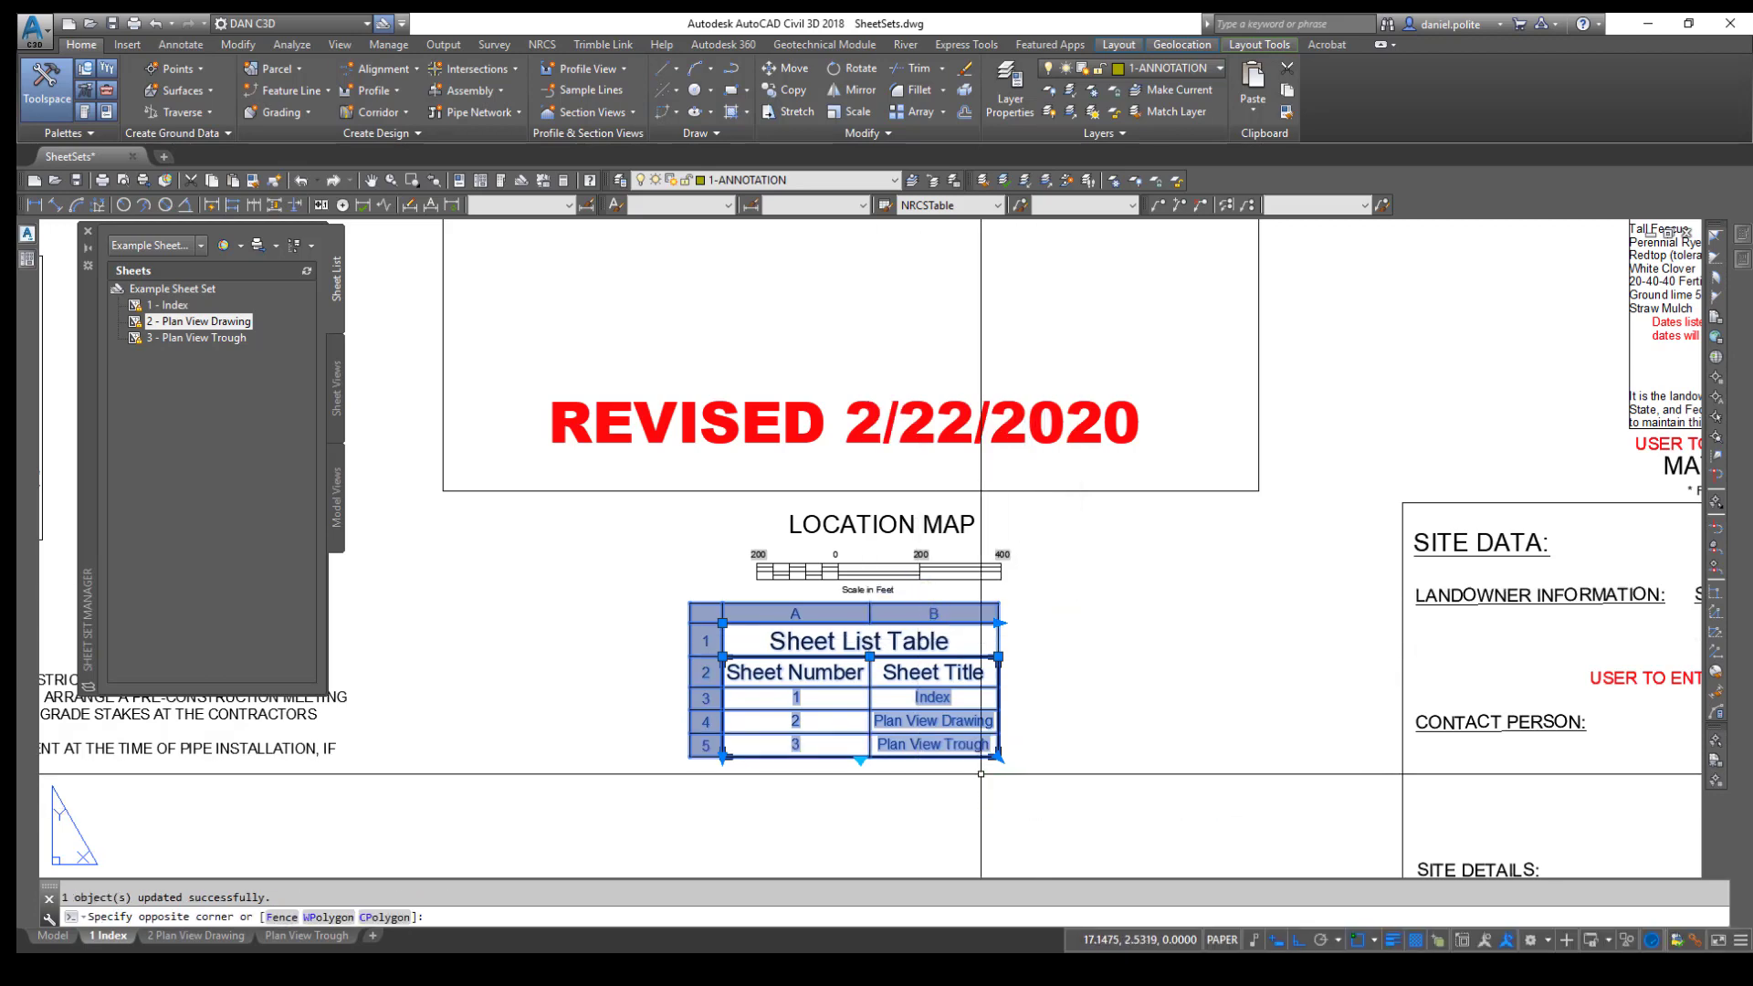
key(Escape)
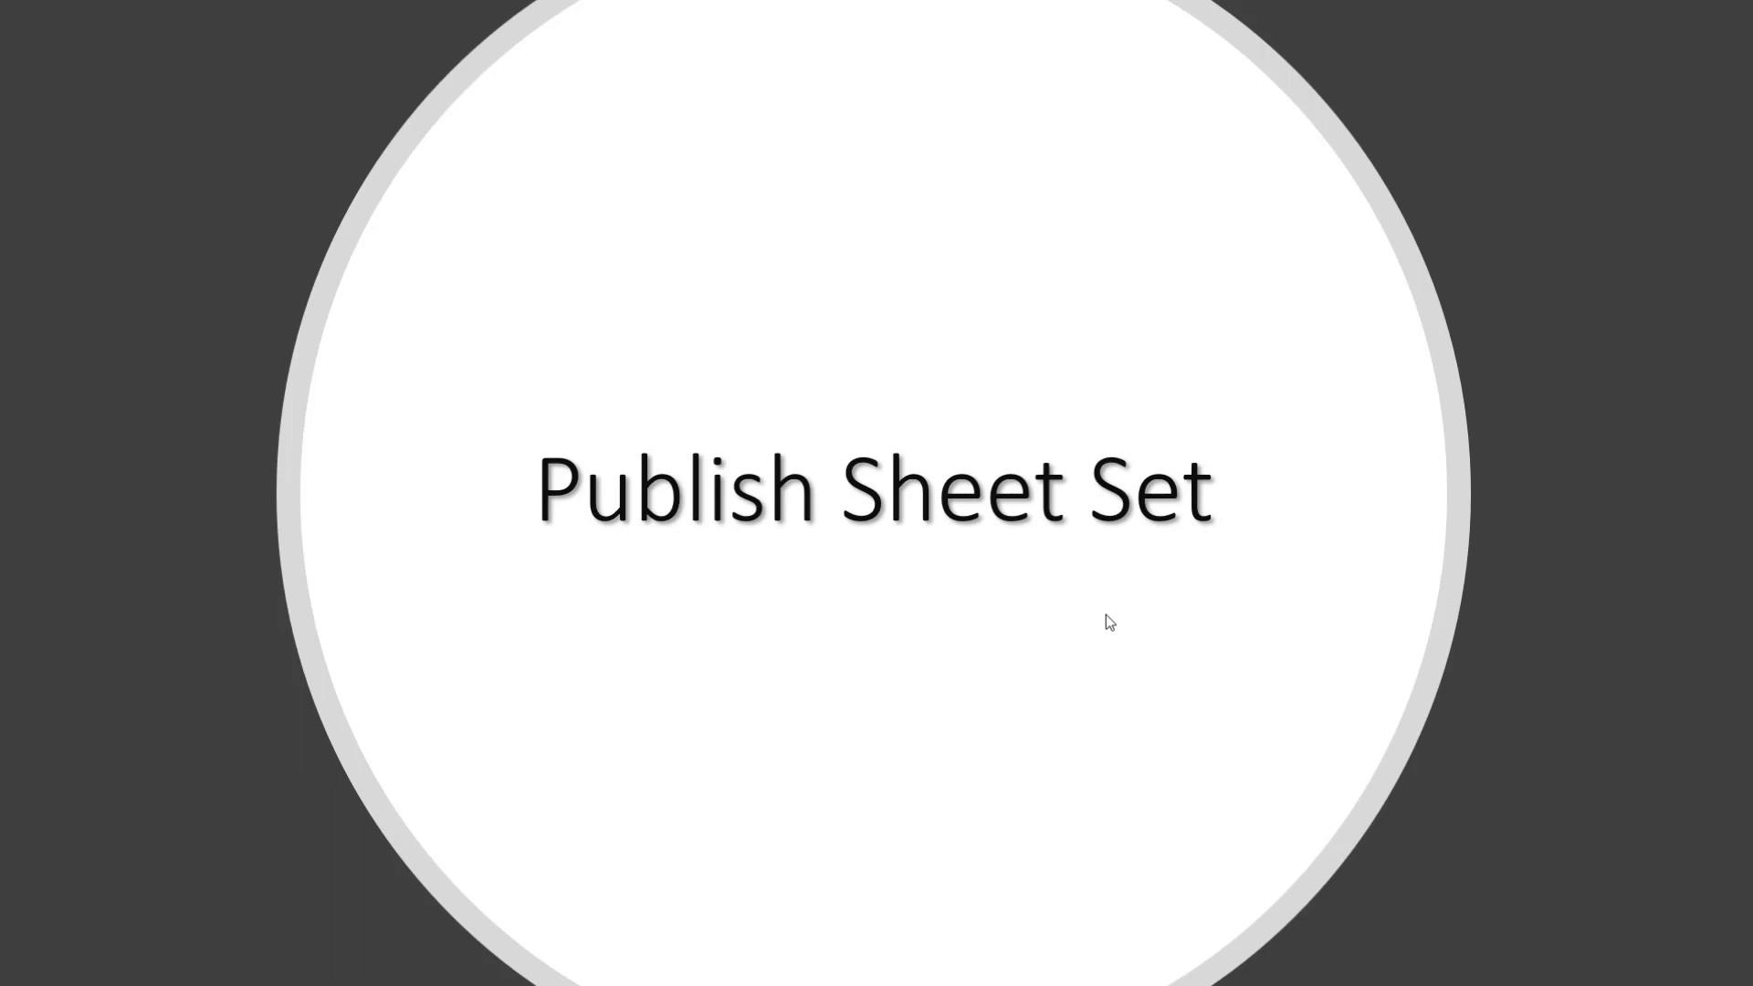
click(1105, 615)
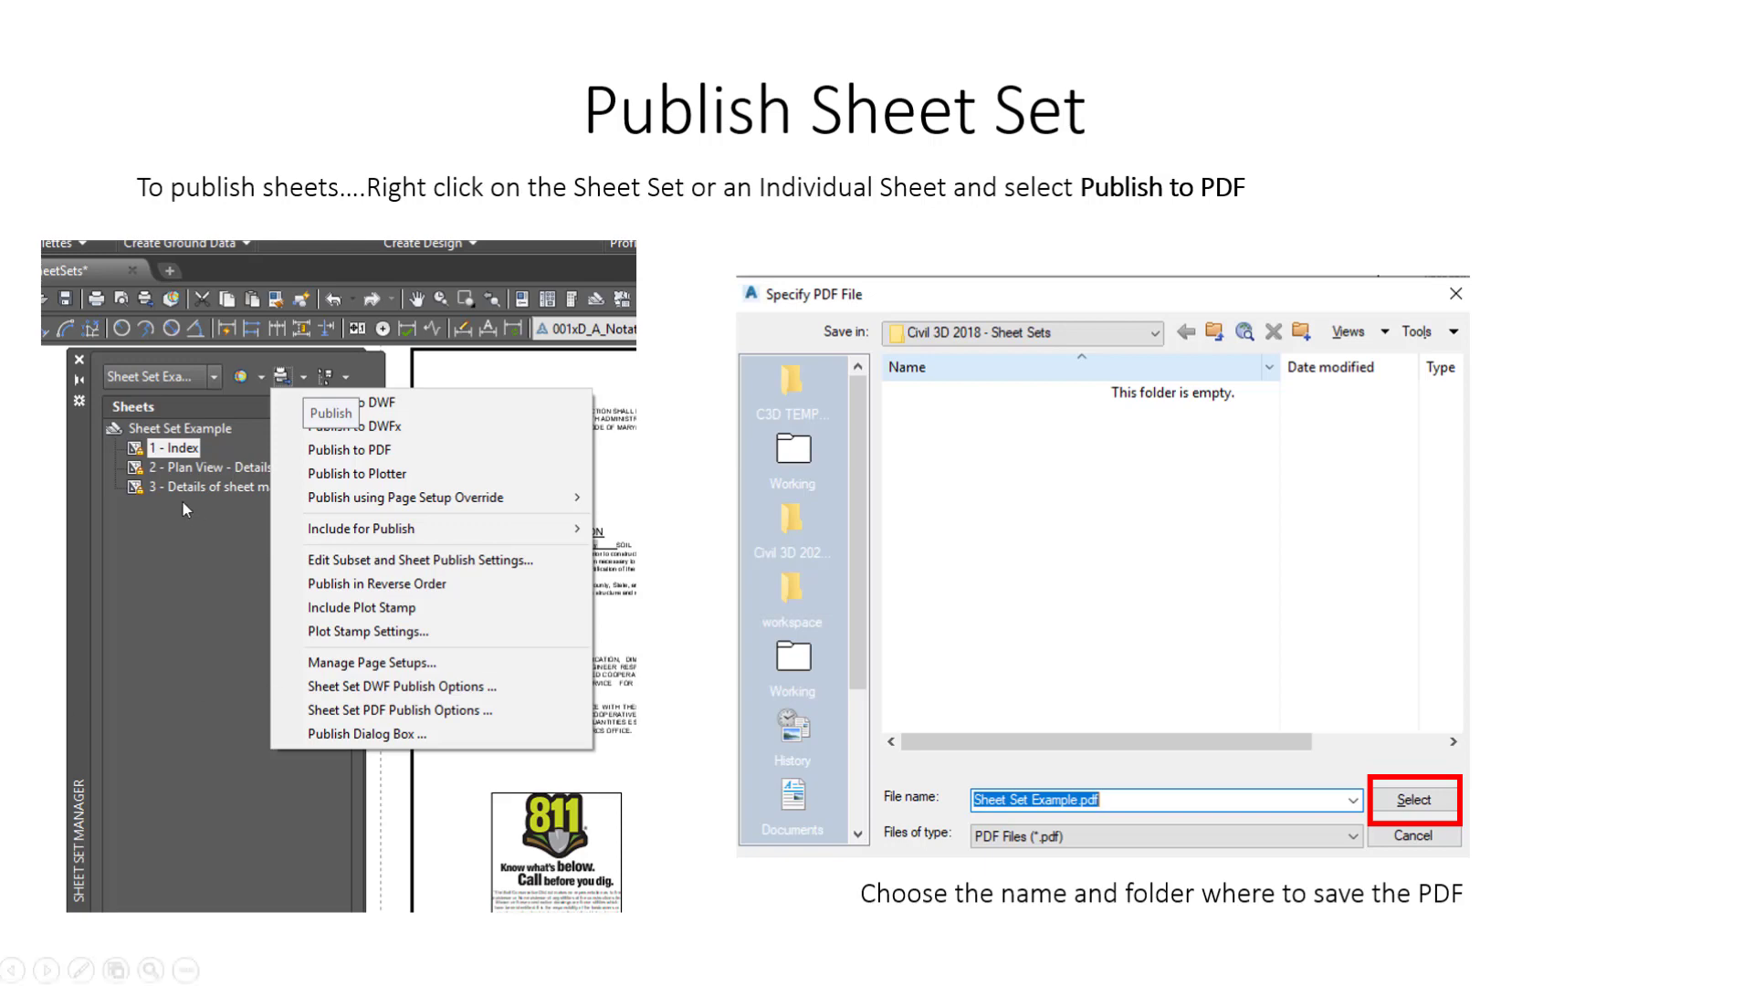
key(Escape)
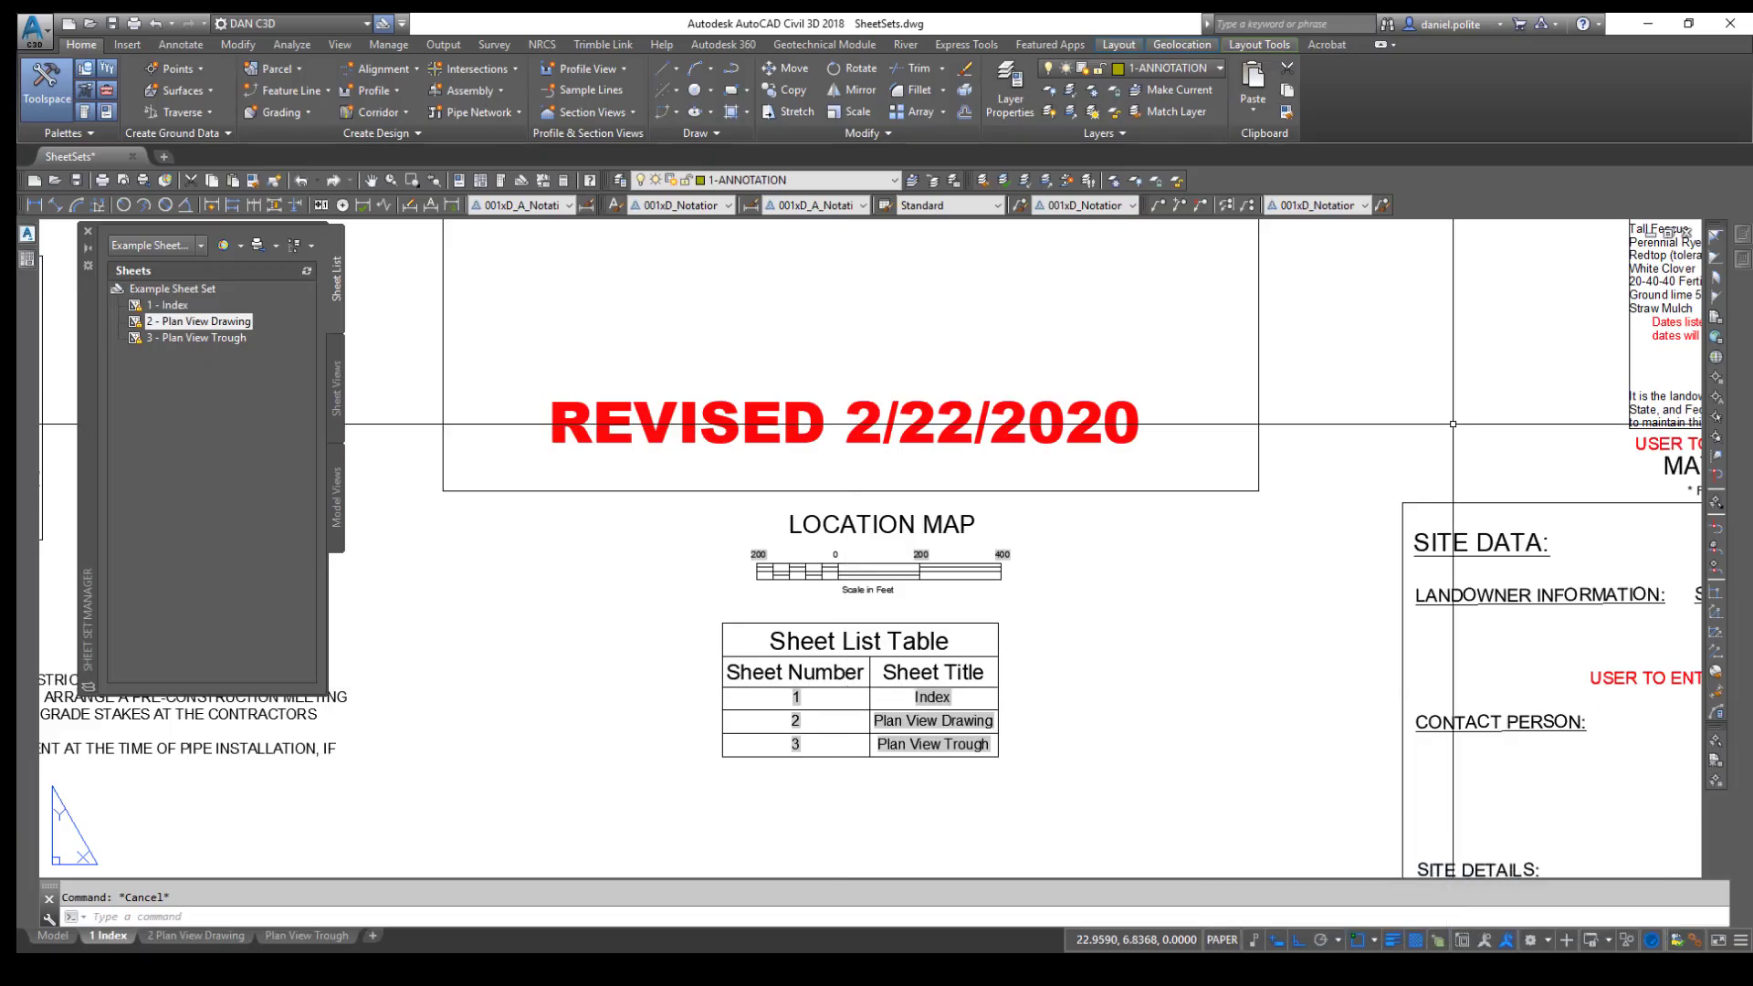
Publish the entire Example Sheet Set to PDF as Example Sheet Set.pdf in the Civil 3D 2018 - Sheet Sets folder.
scroll(1141, 558, down, 4)
middle_drag(1058, 433, 934, 585)
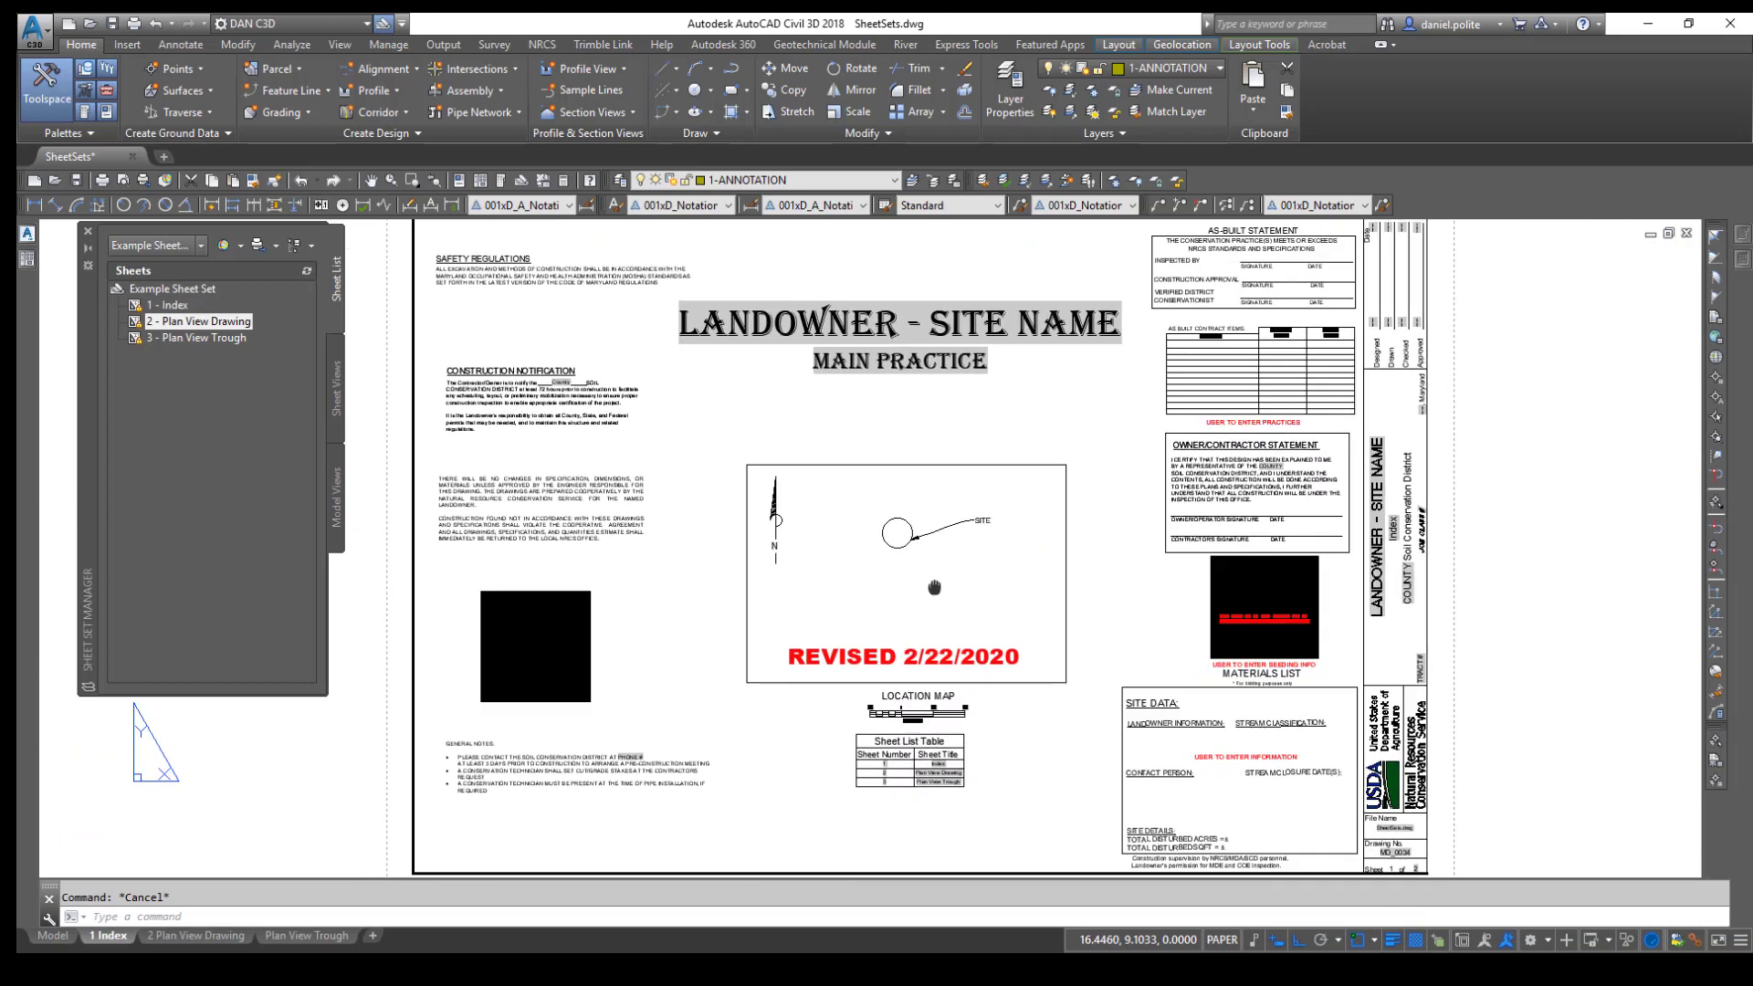
right_click(179, 286)
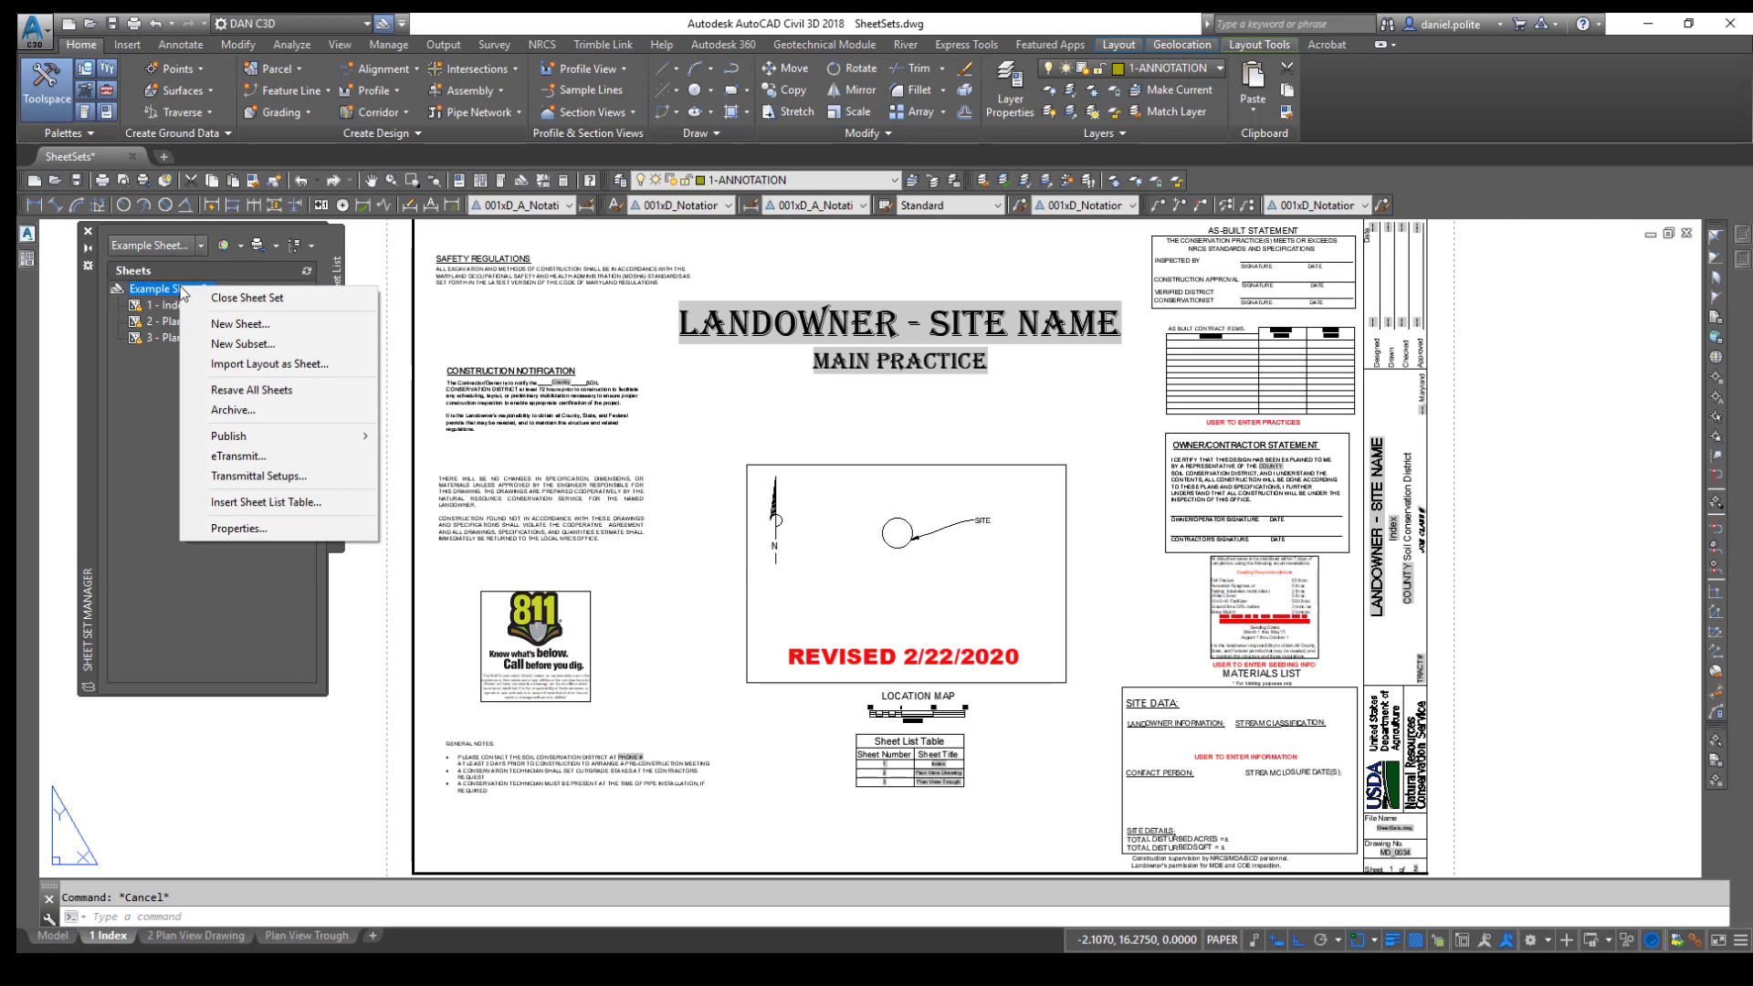
mouse_move(226, 438)
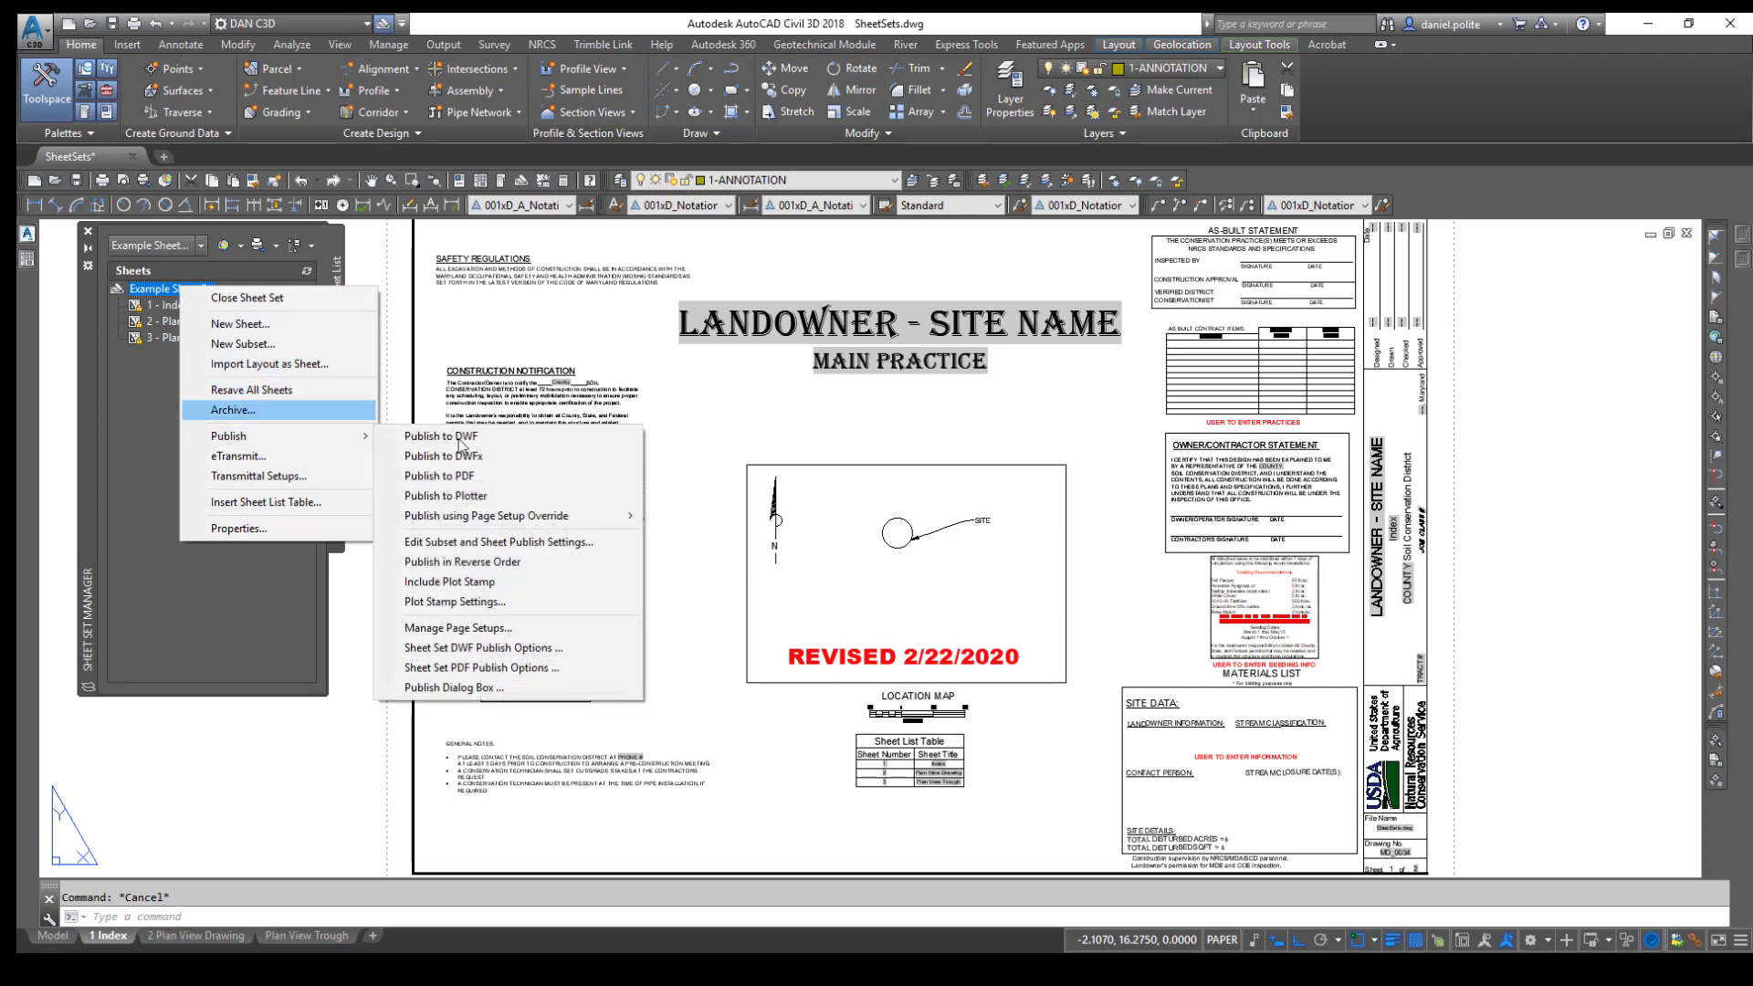
click(448, 475)
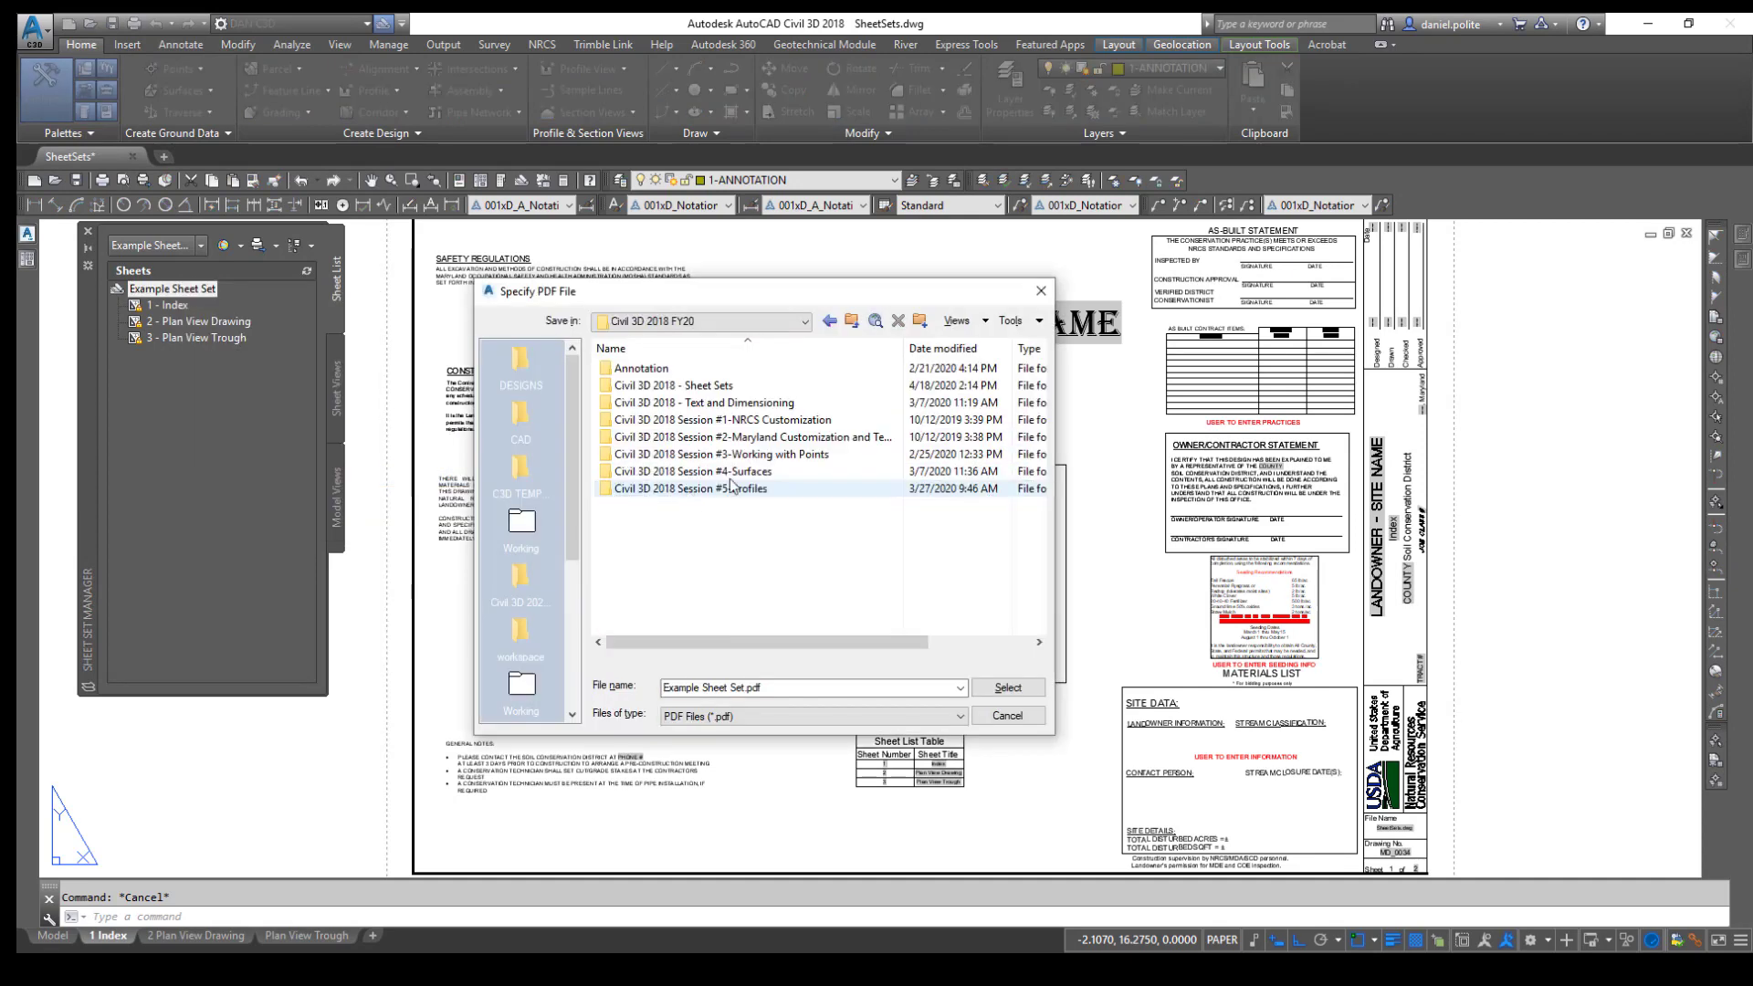
double_click(719, 386)
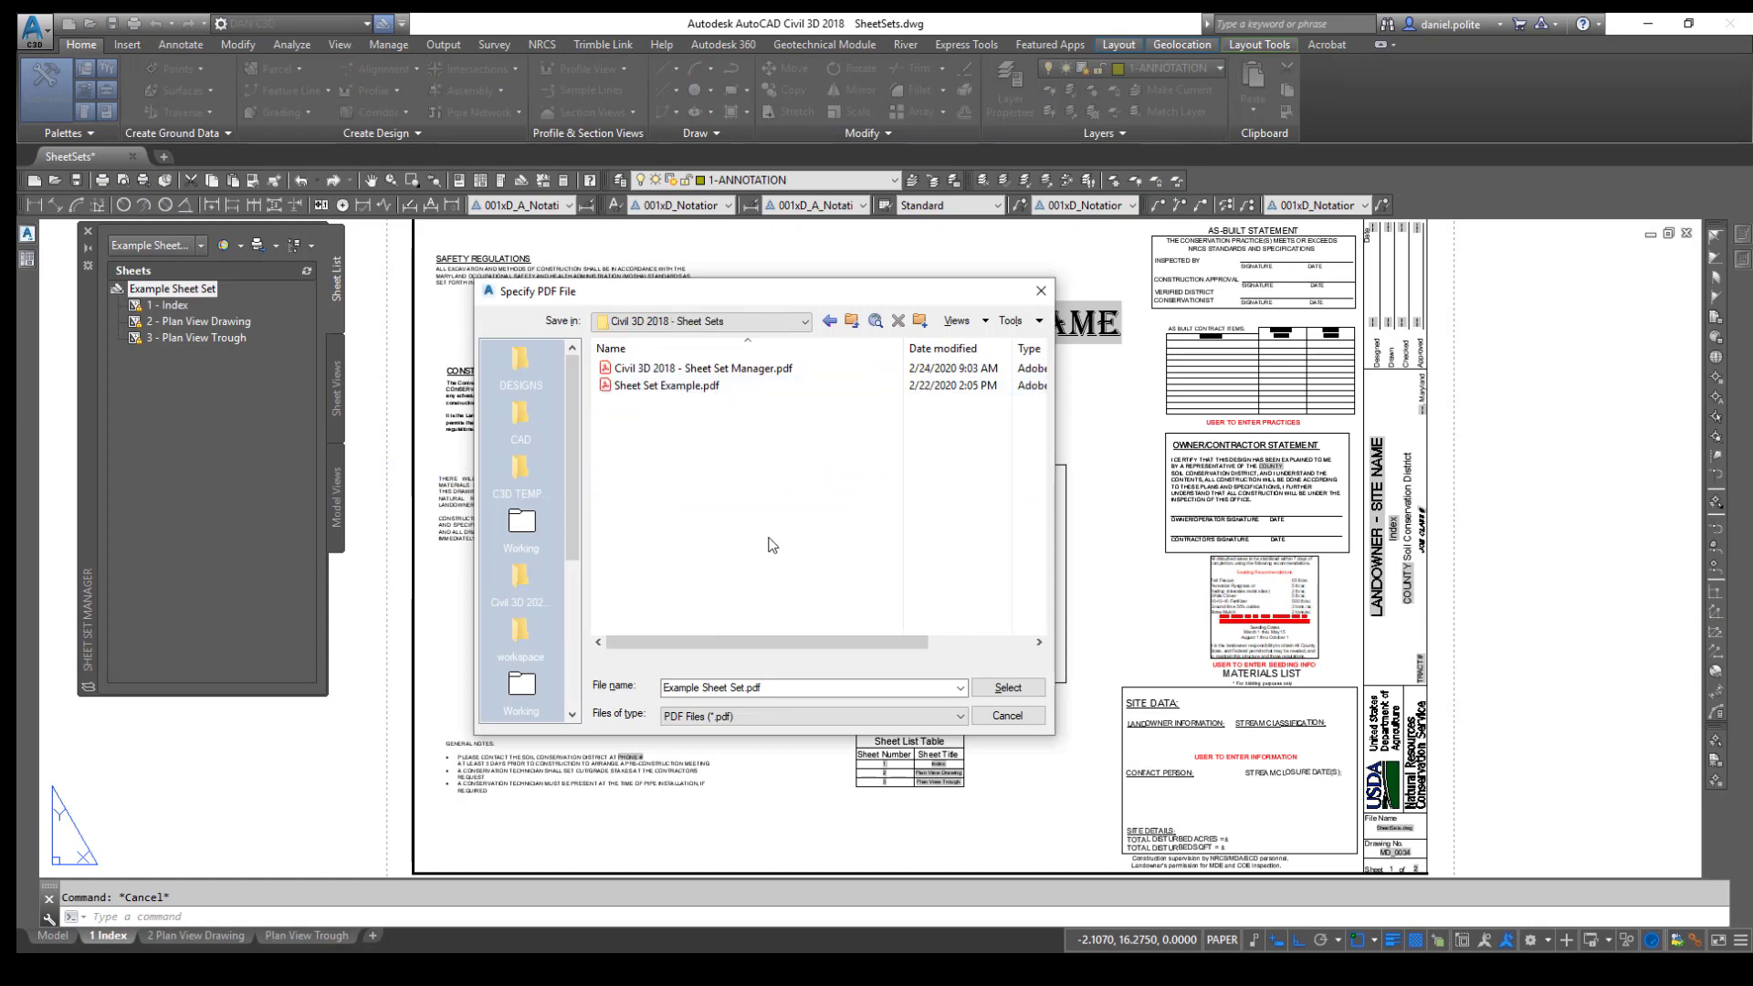
click(744, 686)
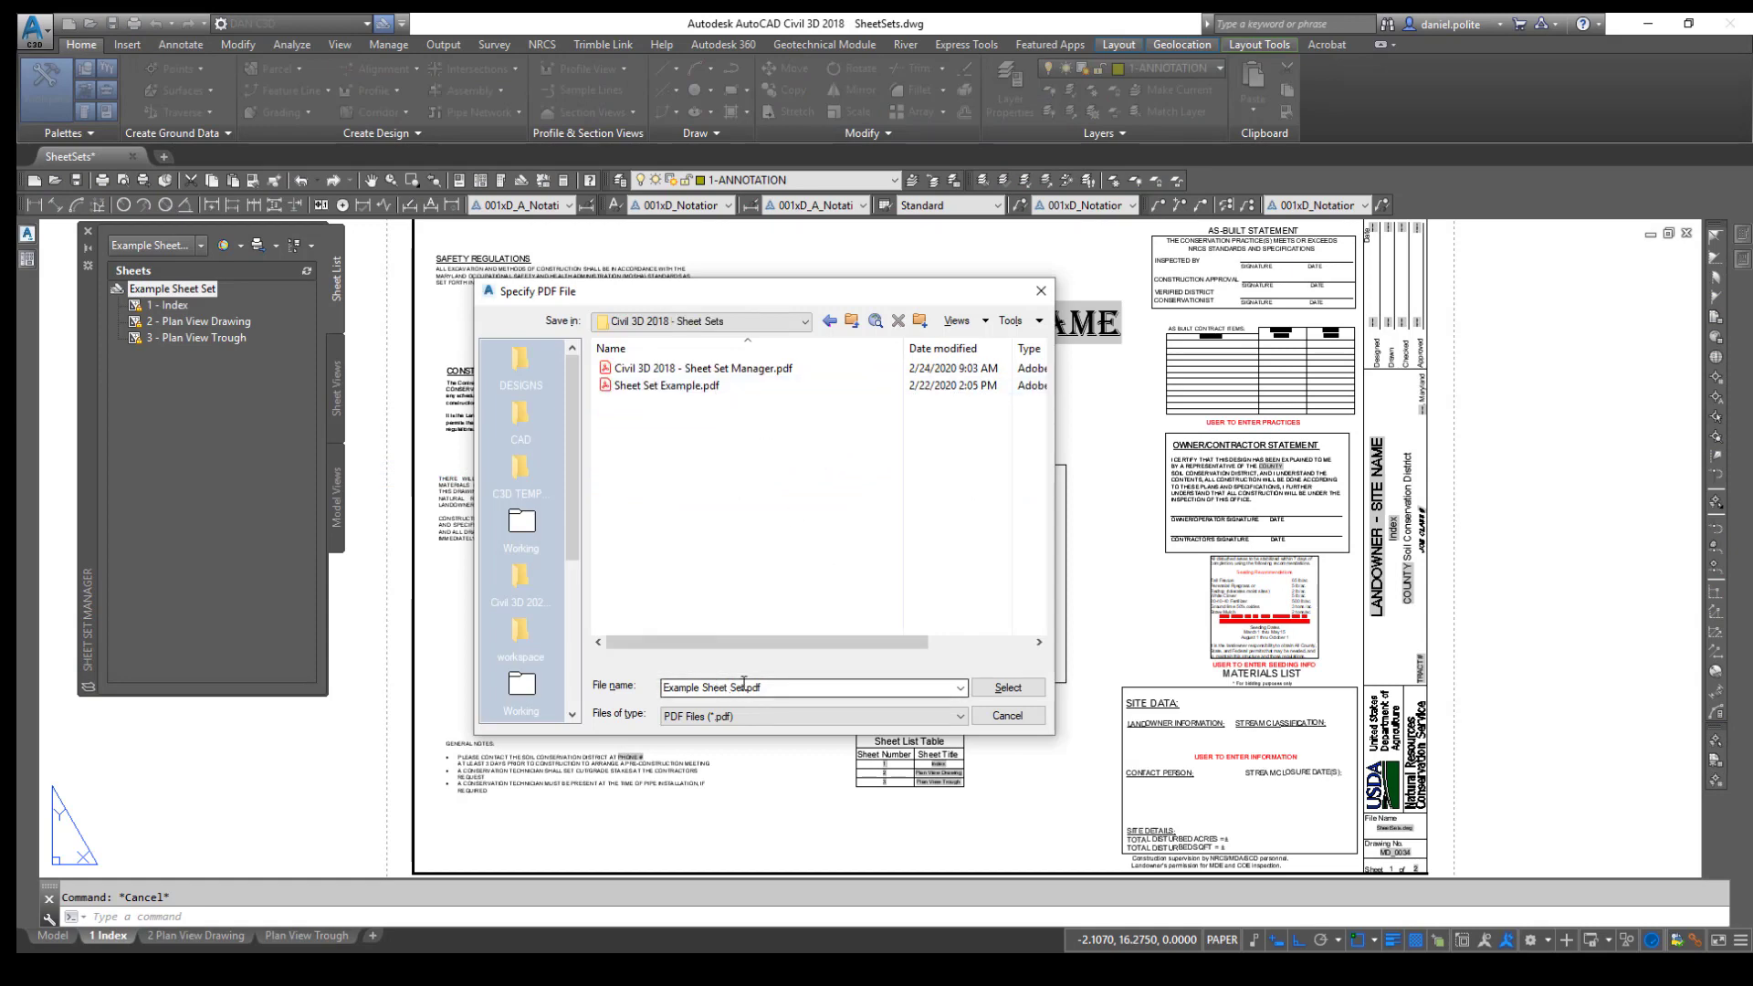
click(1007, 688)
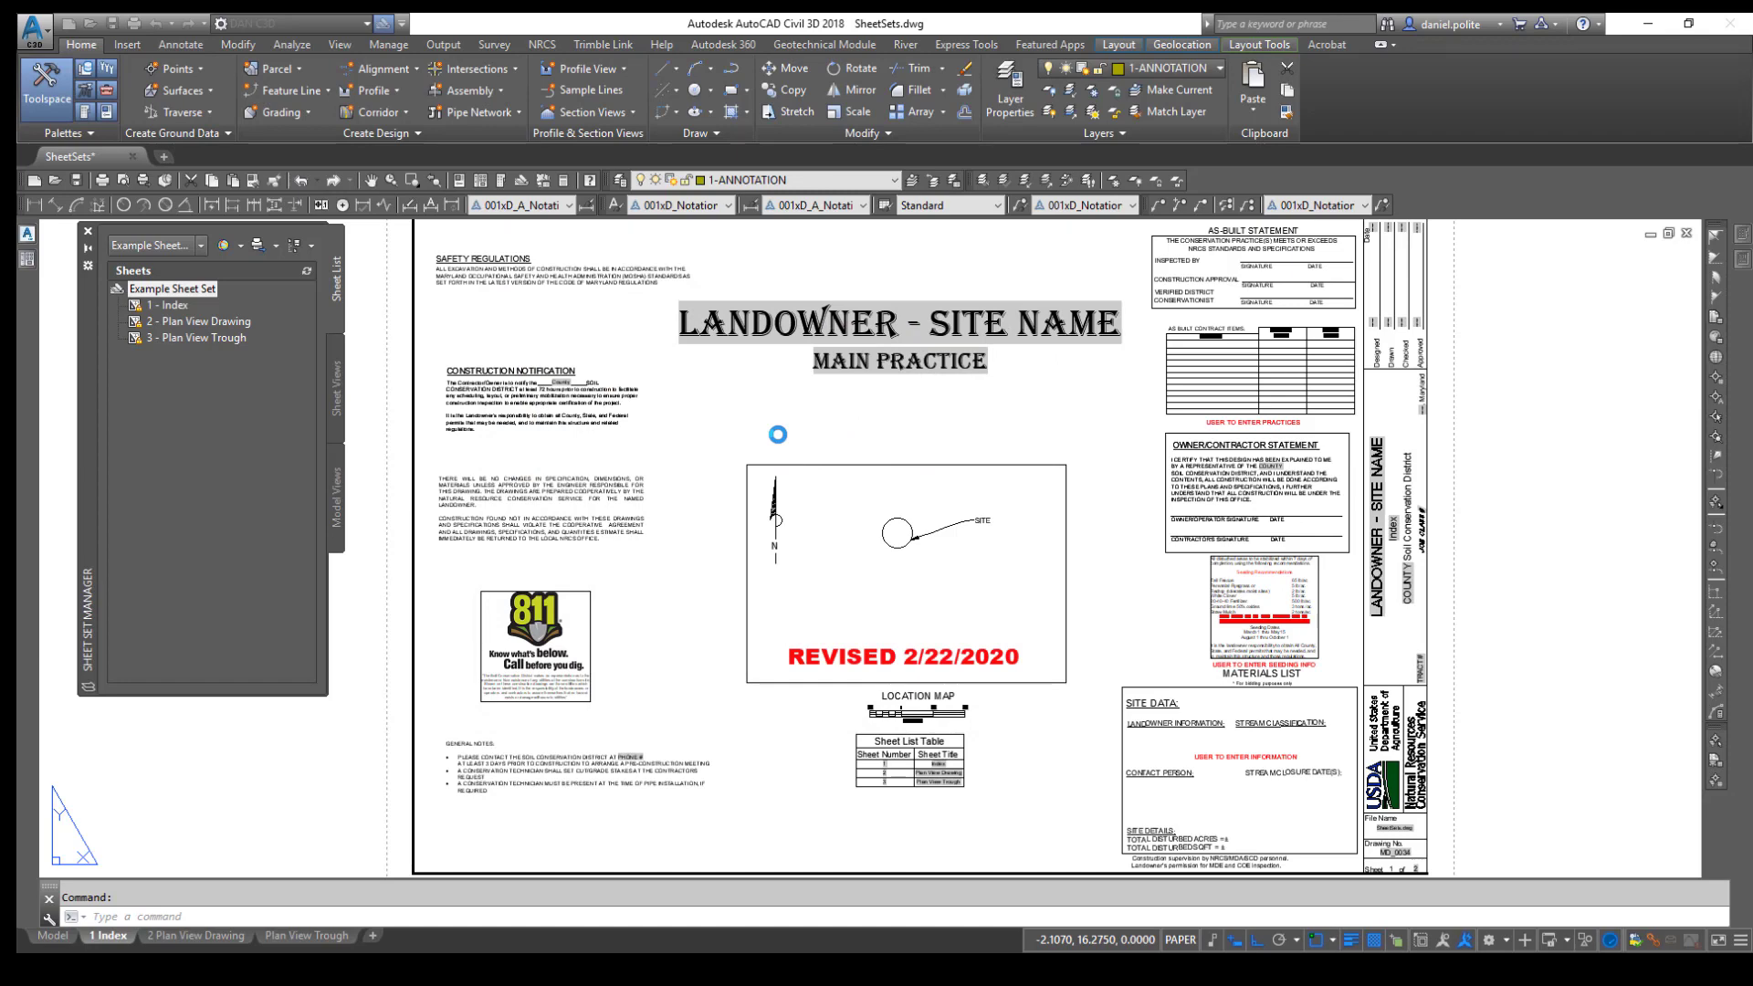
Switch to File Explorer, sort the Civil 3D 2018 - Sheet Sets folder by date modified, and open Example Sheet Set.pdf.
key(alt+Tab)
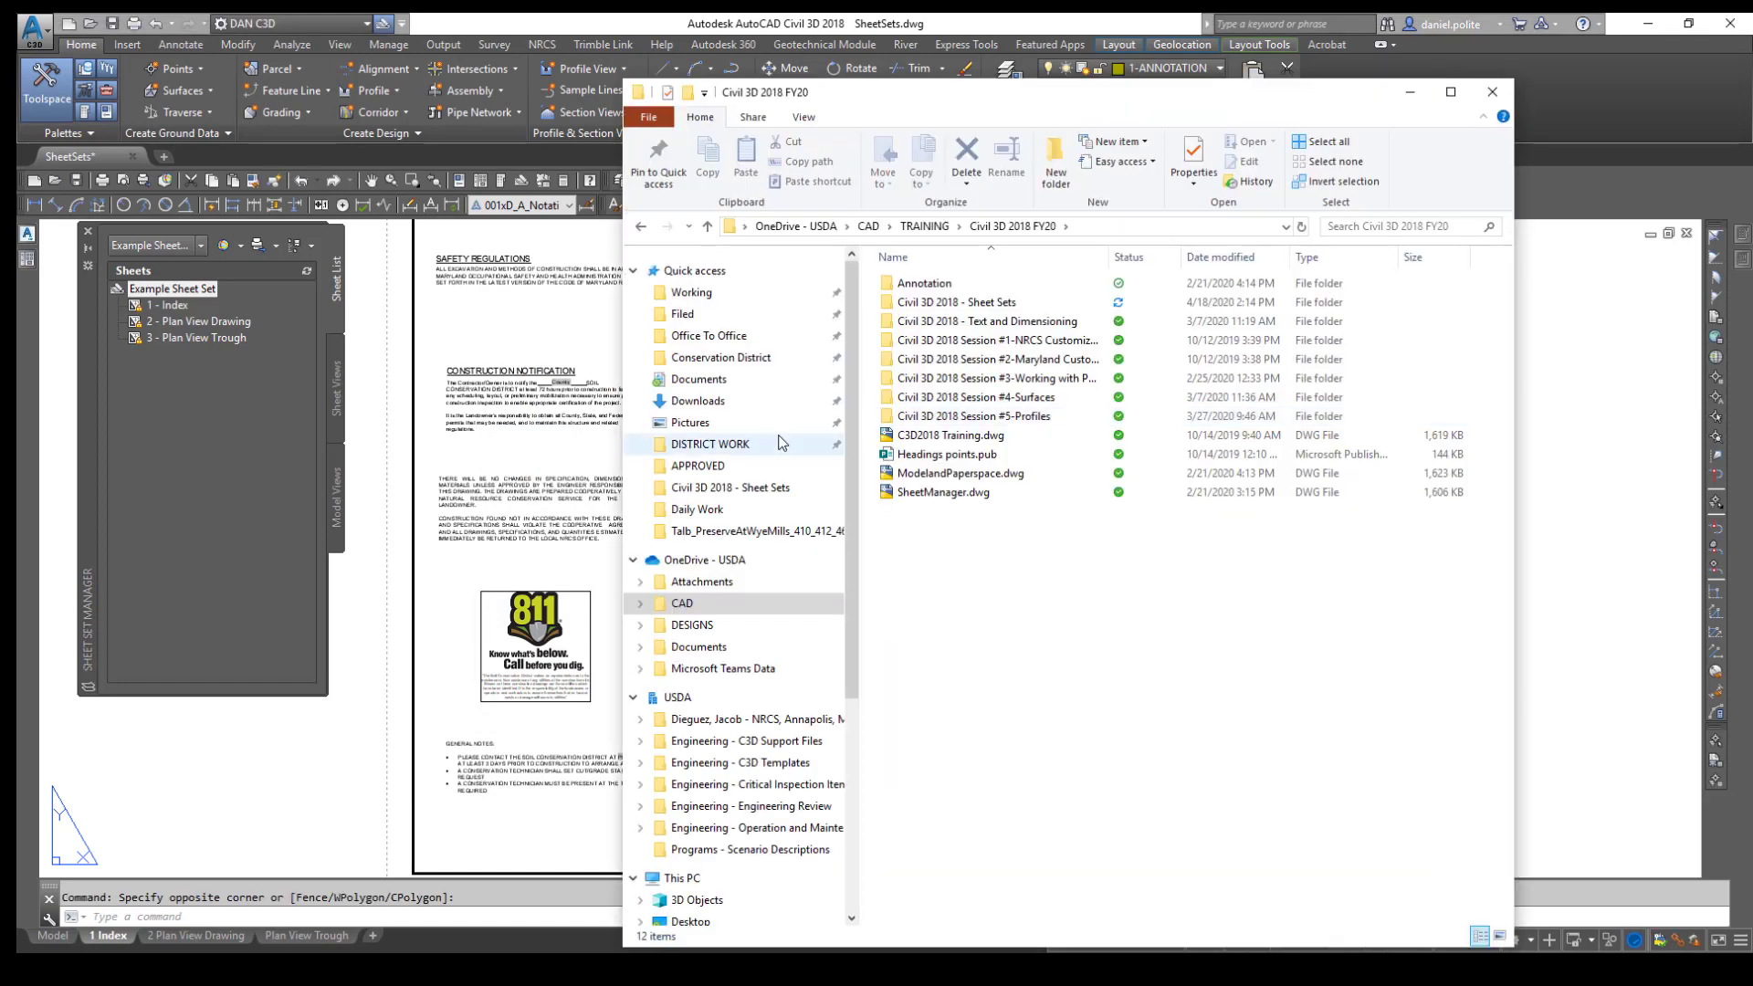
double_click(947, 305)
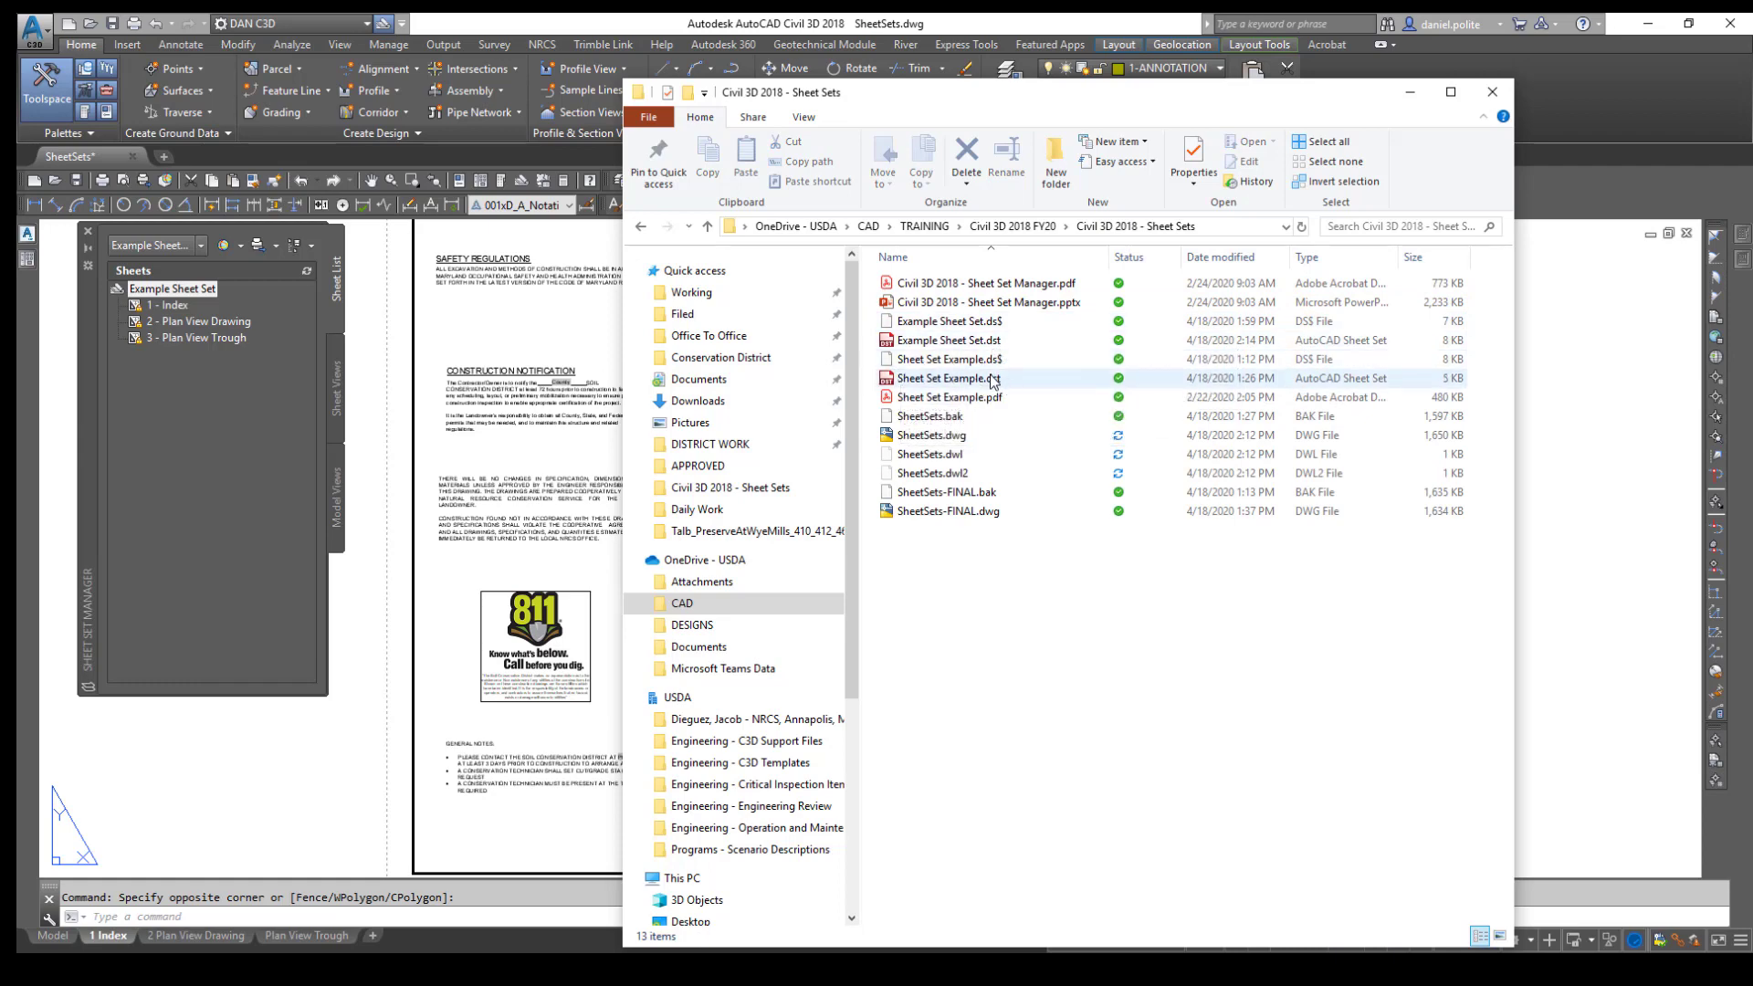
click(1123, 228)
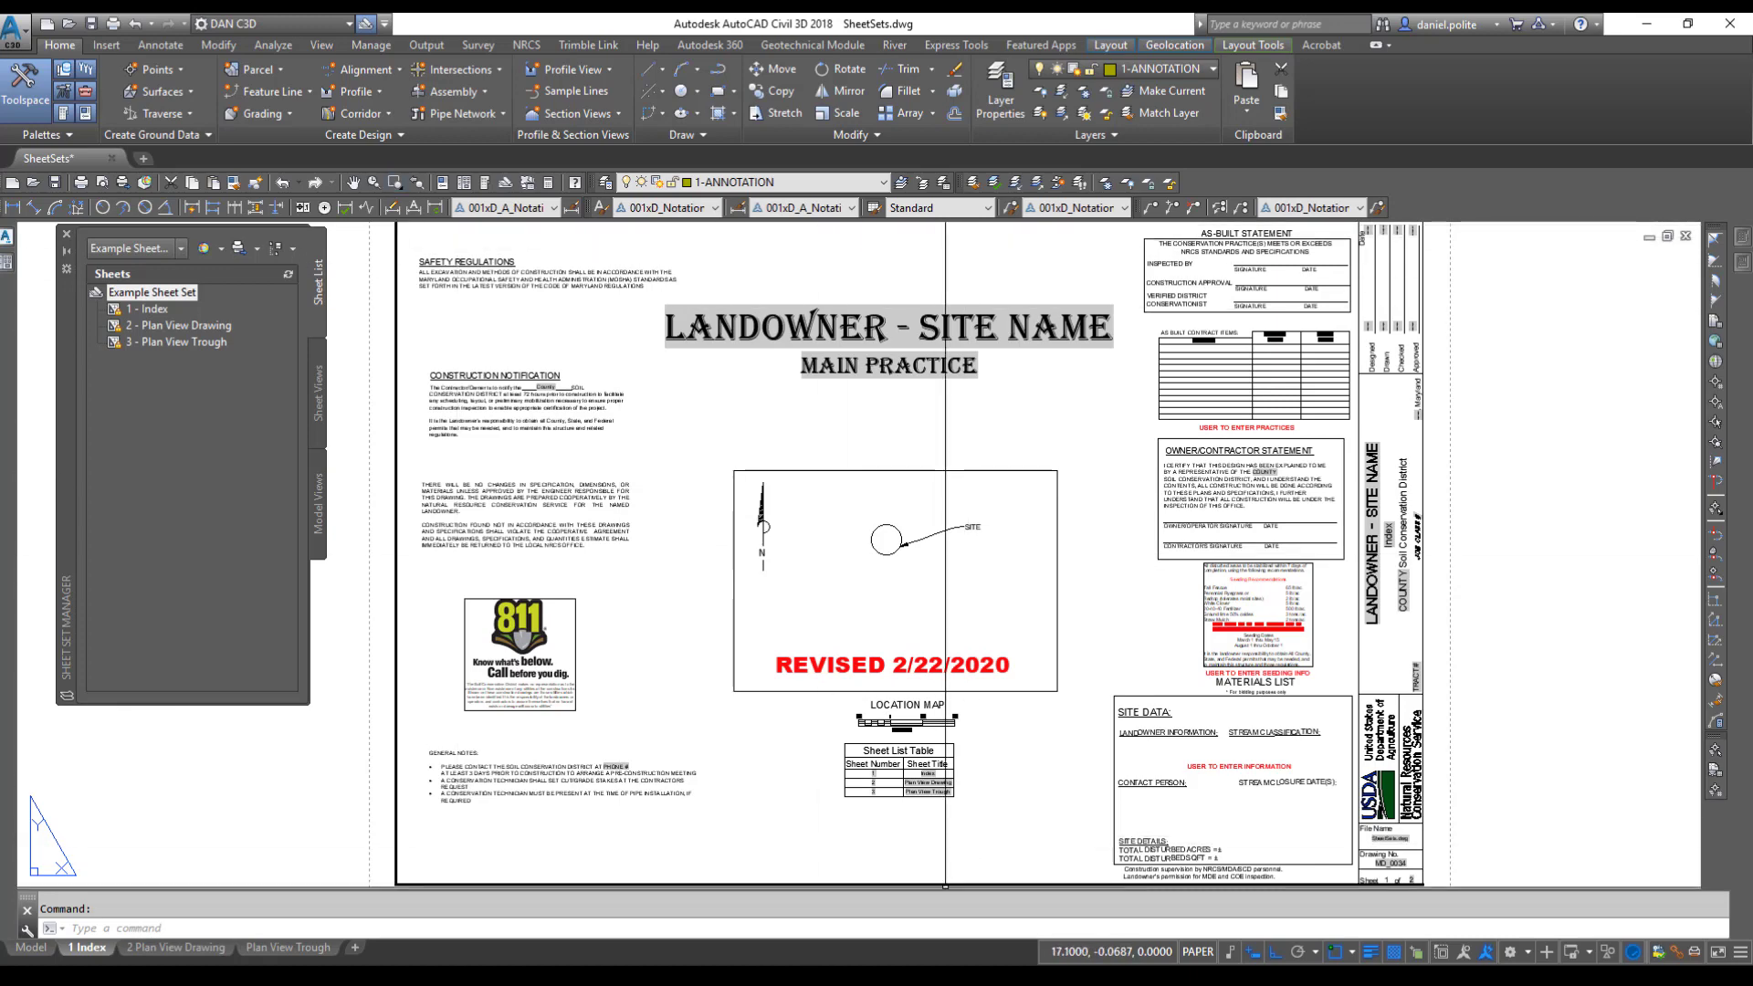
click(945, 975)
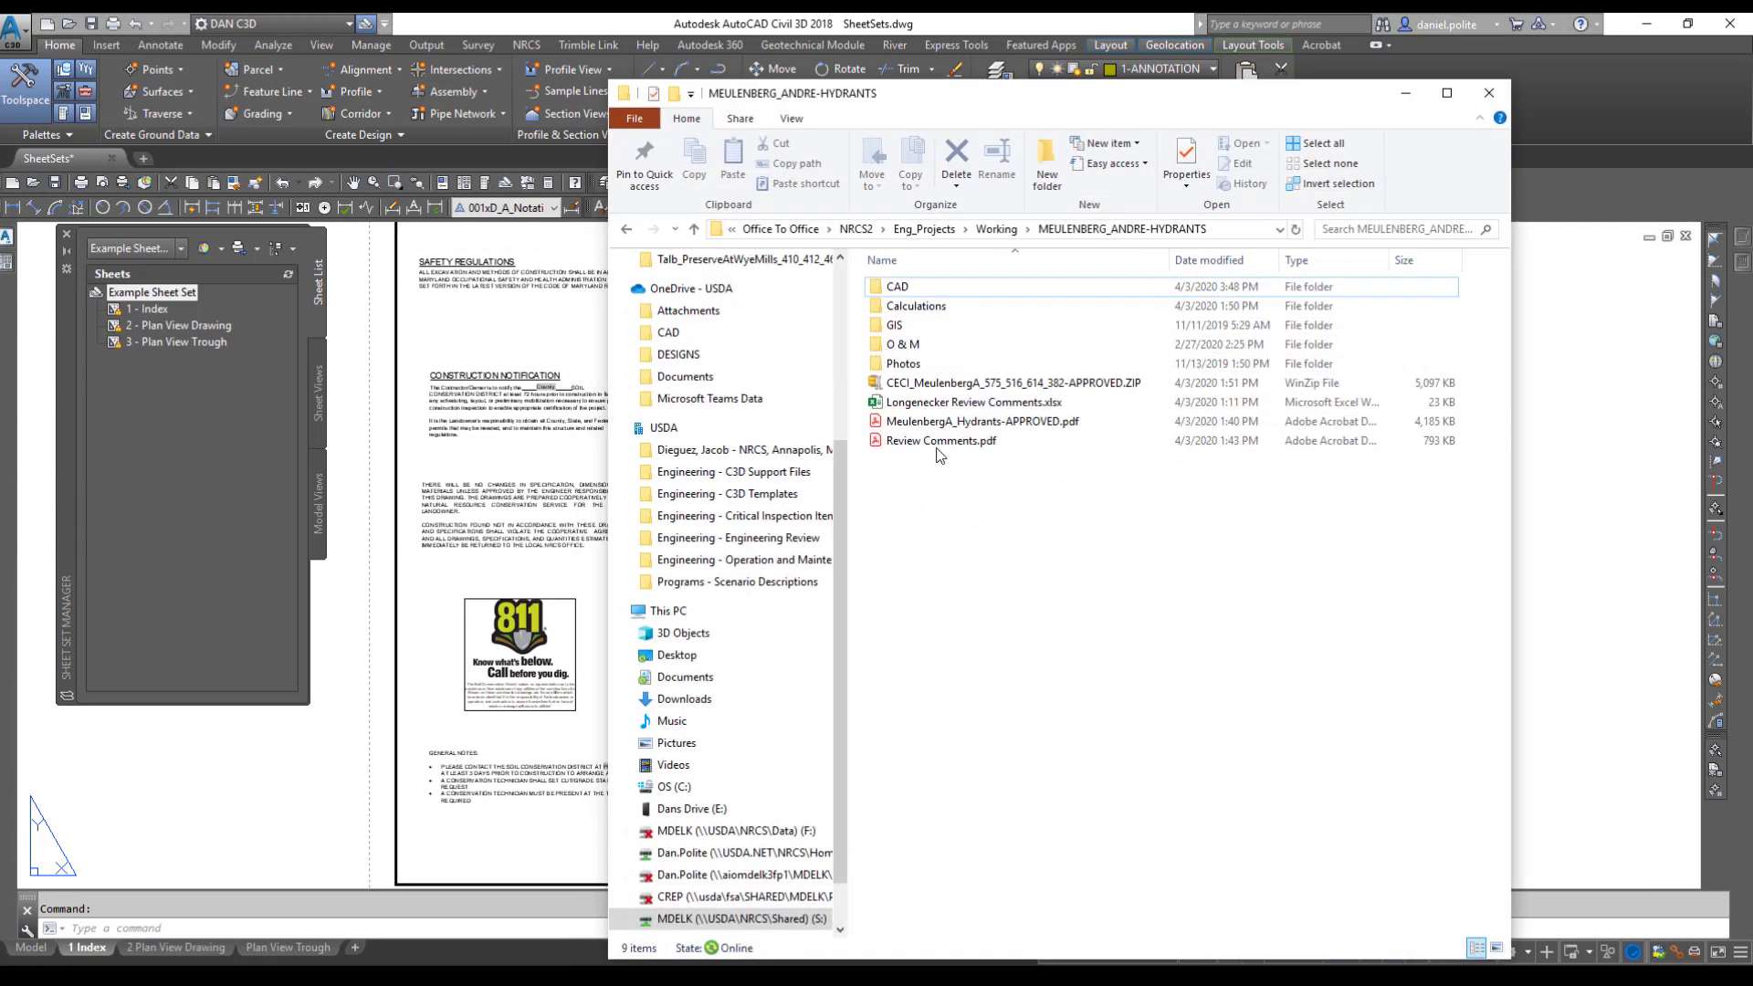
scroll(709, 560, up, 1)
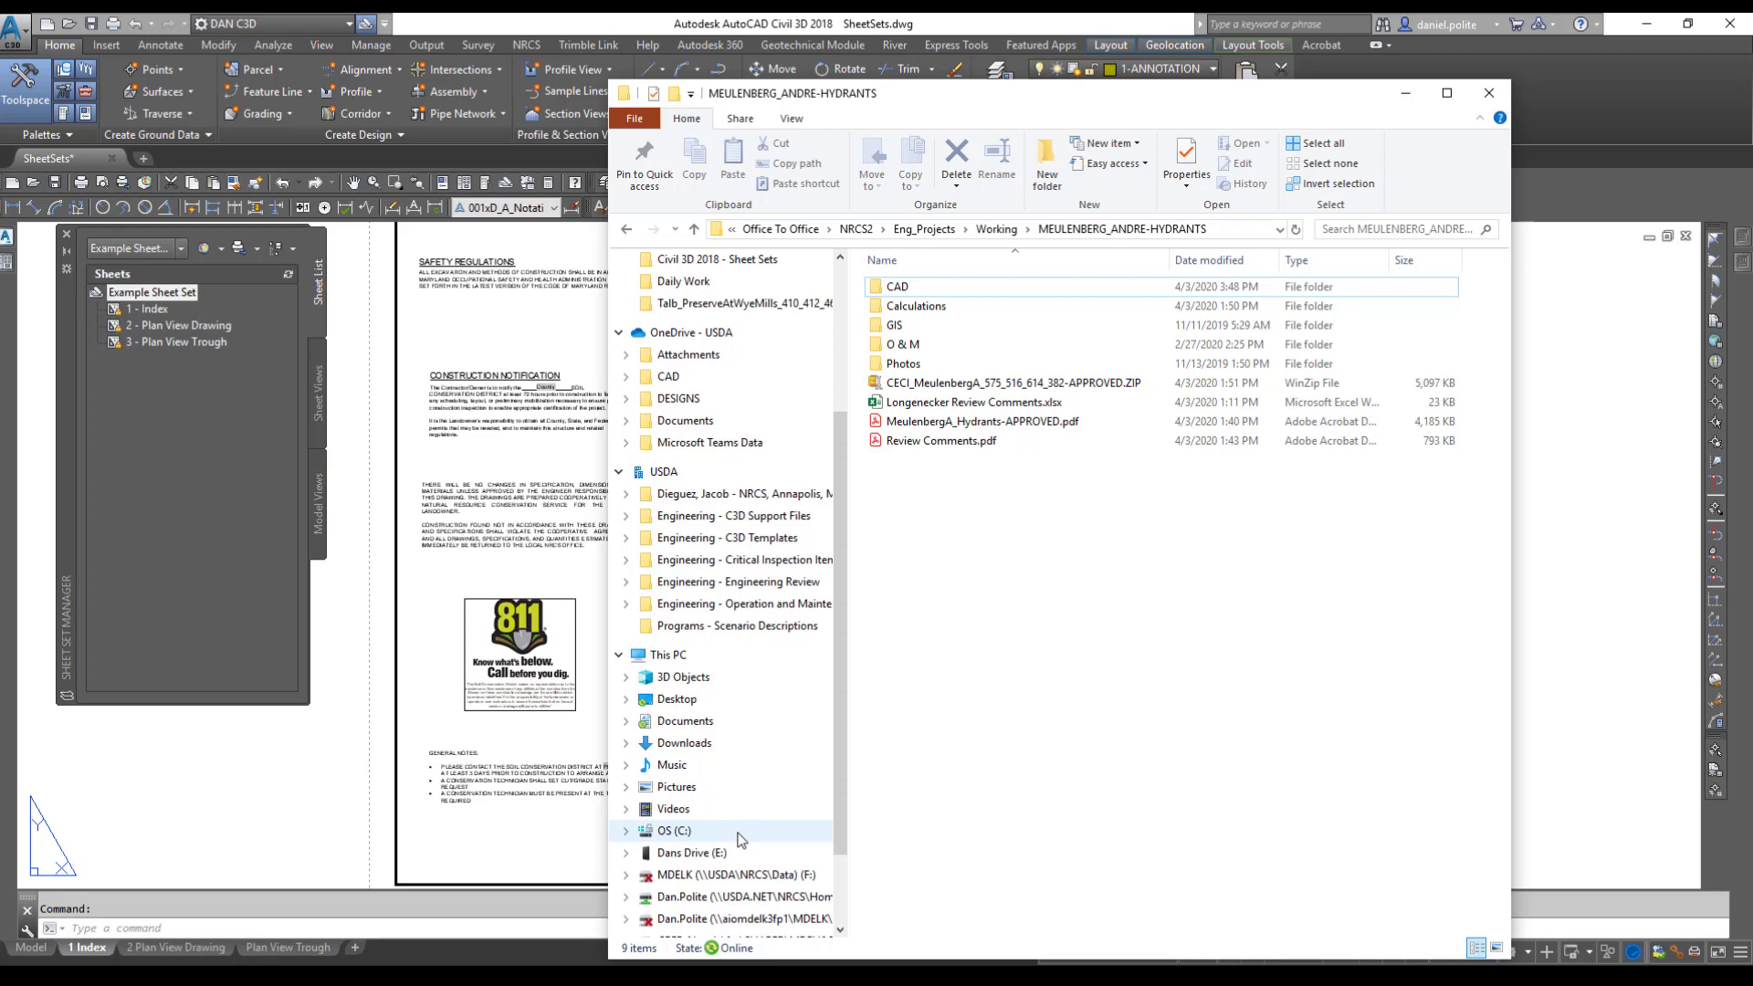
click(689, 379)
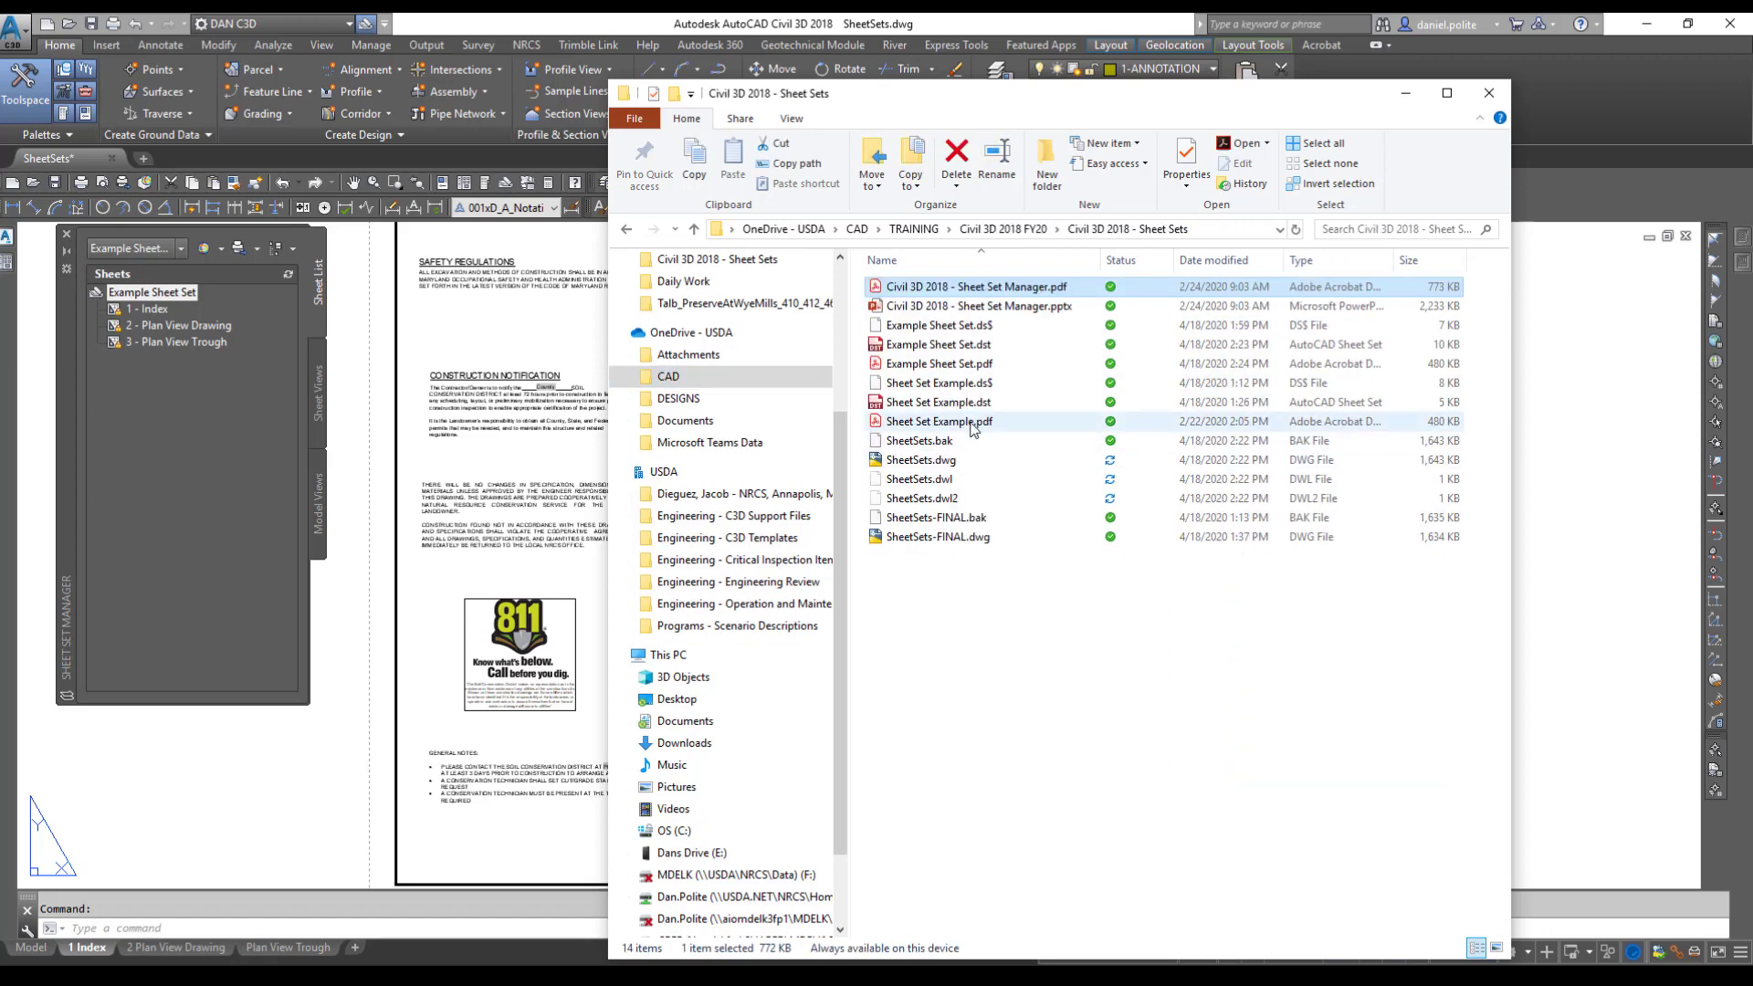
click(1204, 263)
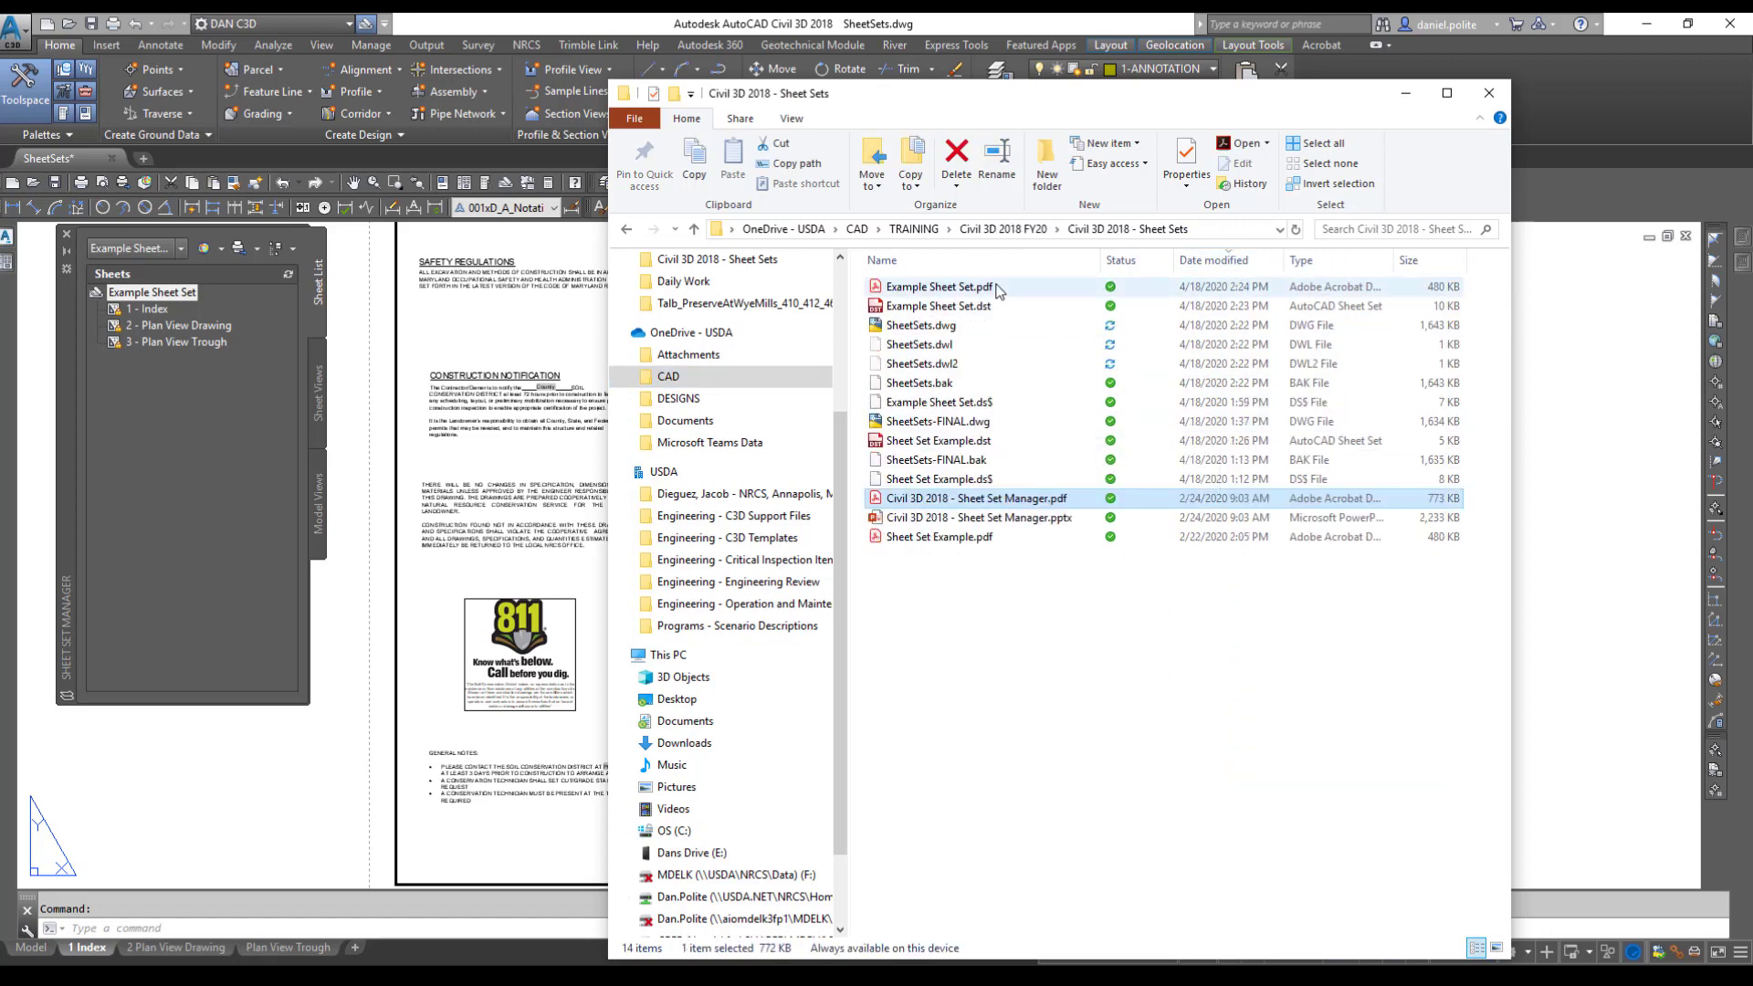
double_click(943, 289)
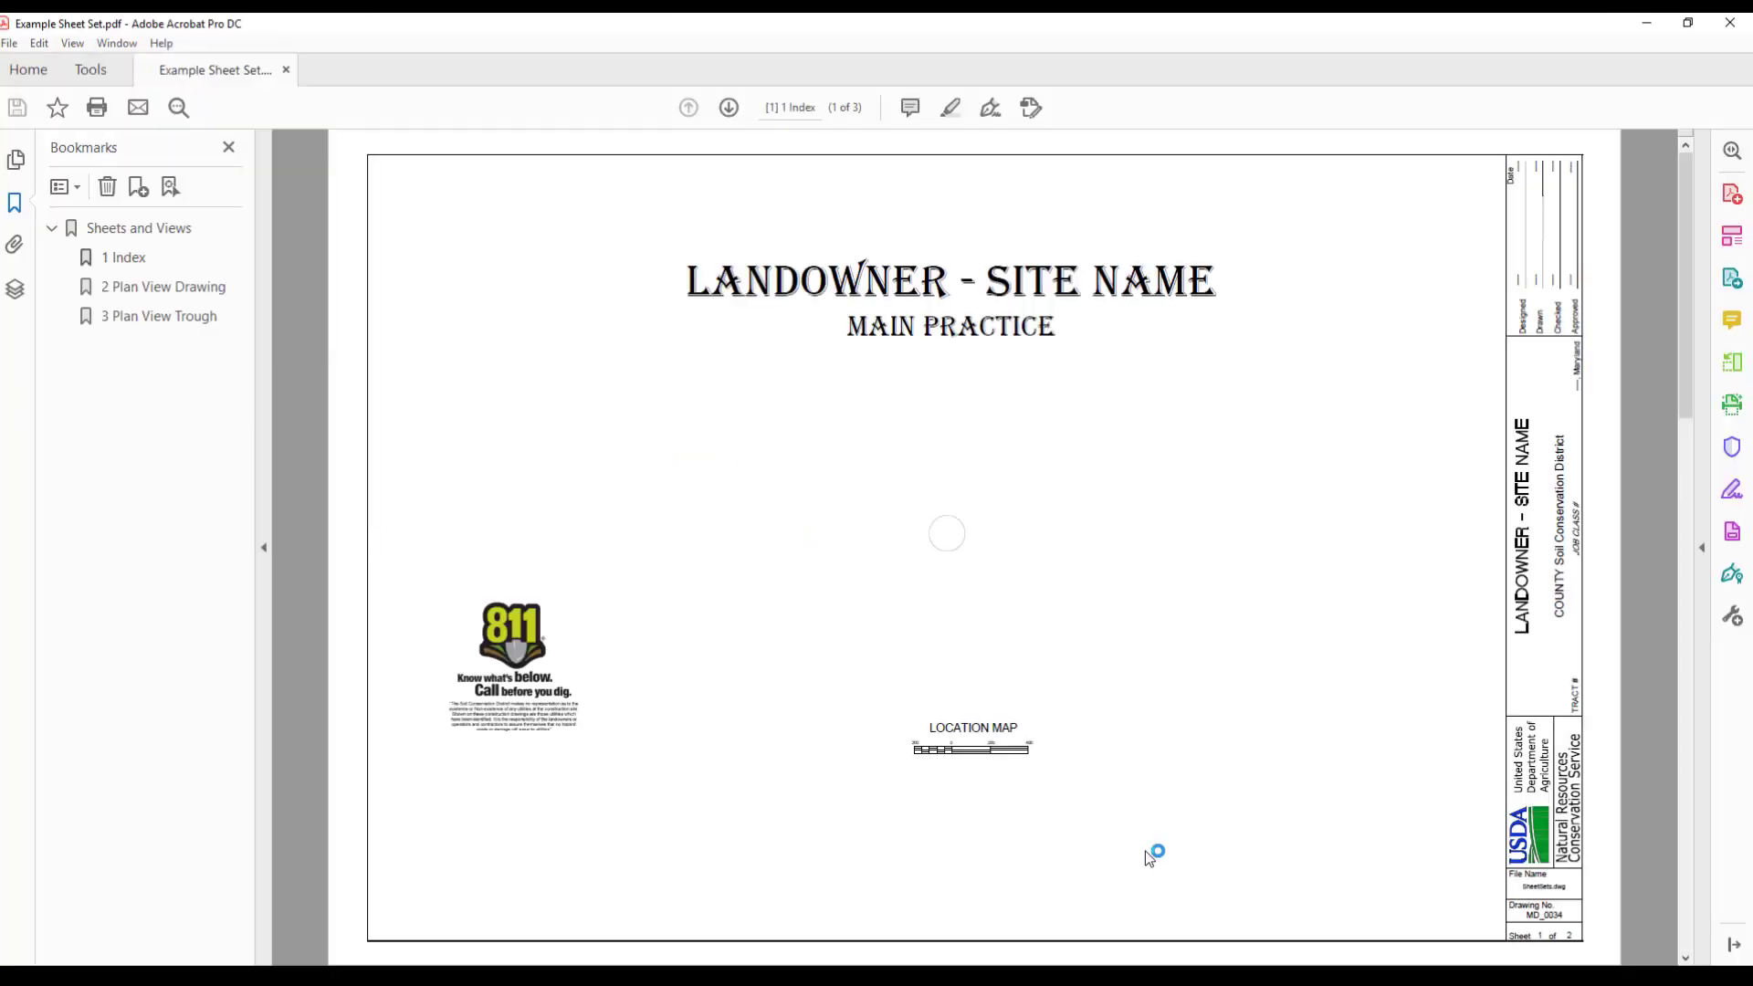
Examine the Index, Plan View Drawing and Plan View Trough pages of the published PDF, comparing their title block titles.
click(128, 259)
click(152, 290)
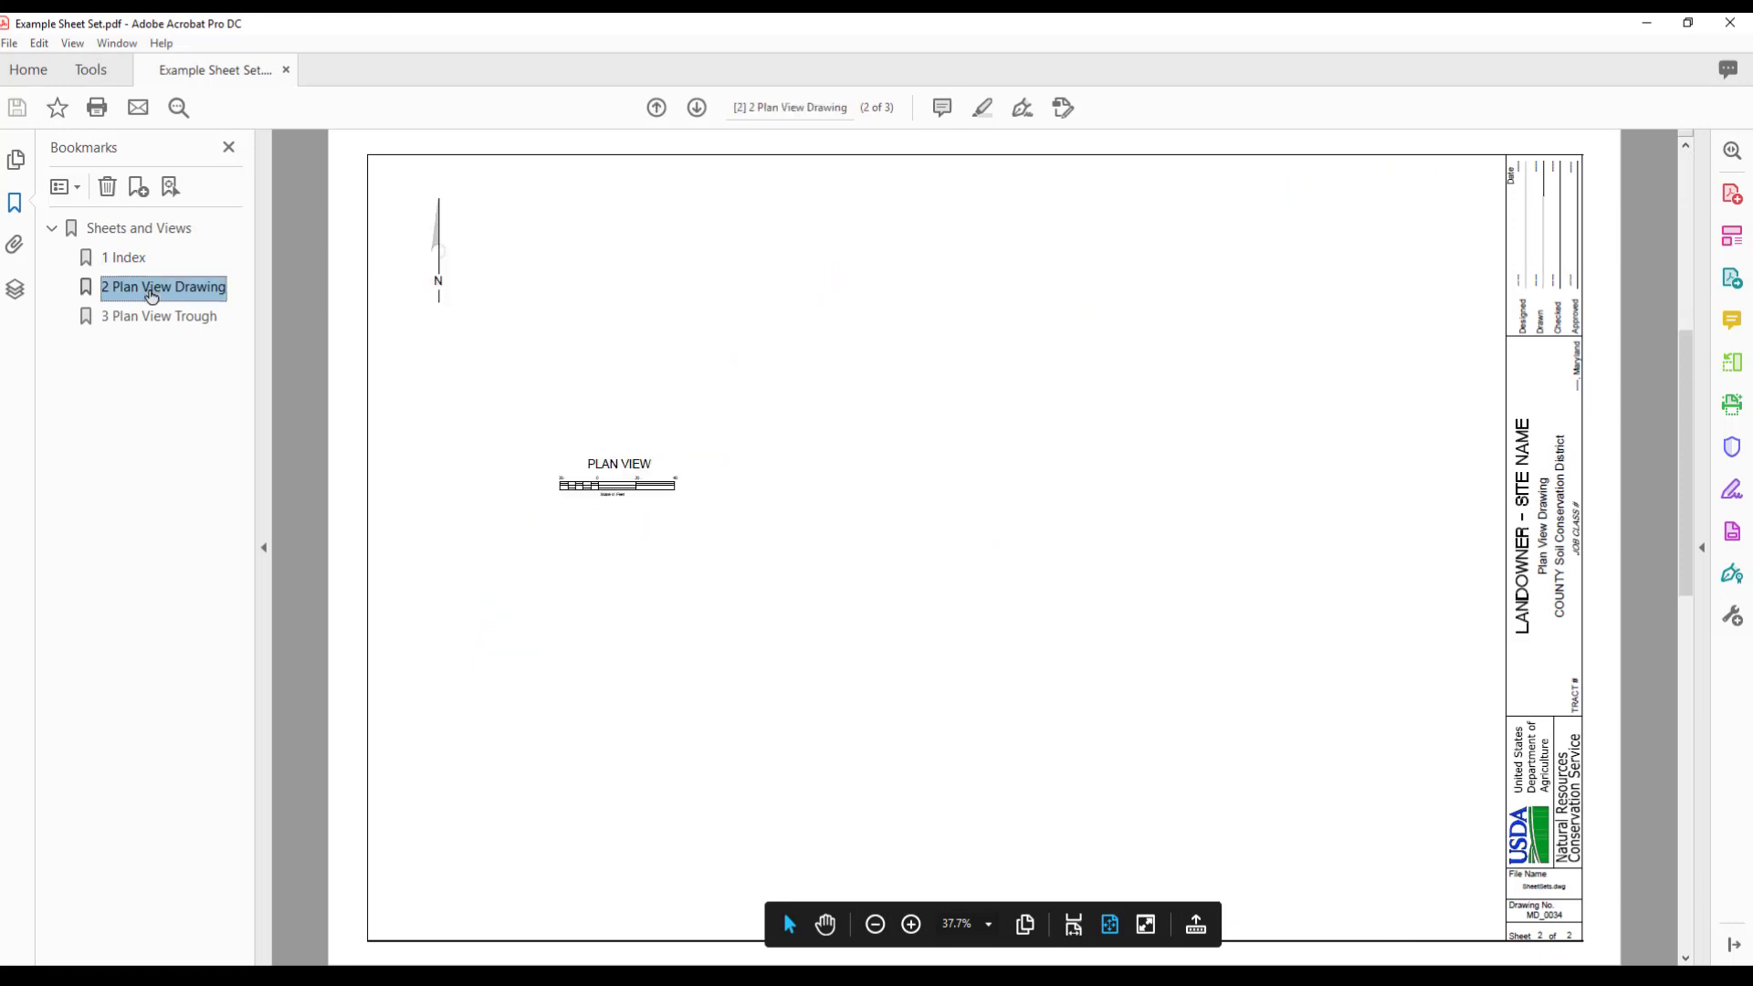
click(156, 319)
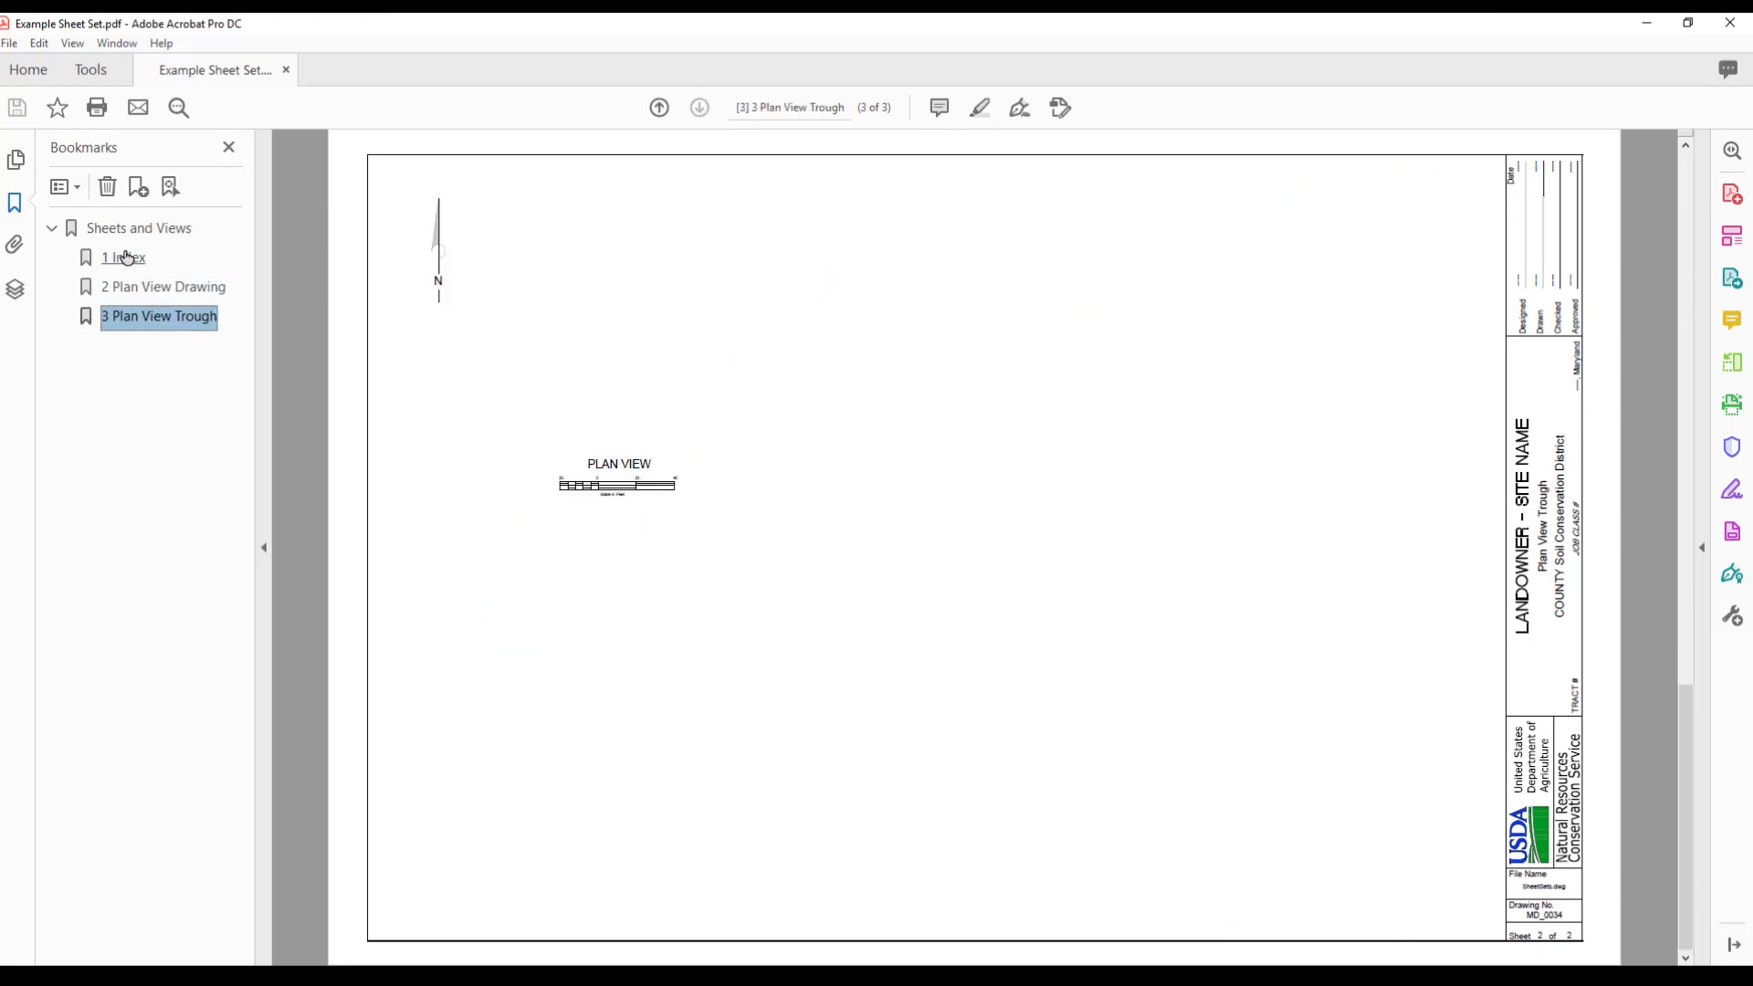
click(128, 258)
click(143, 288)
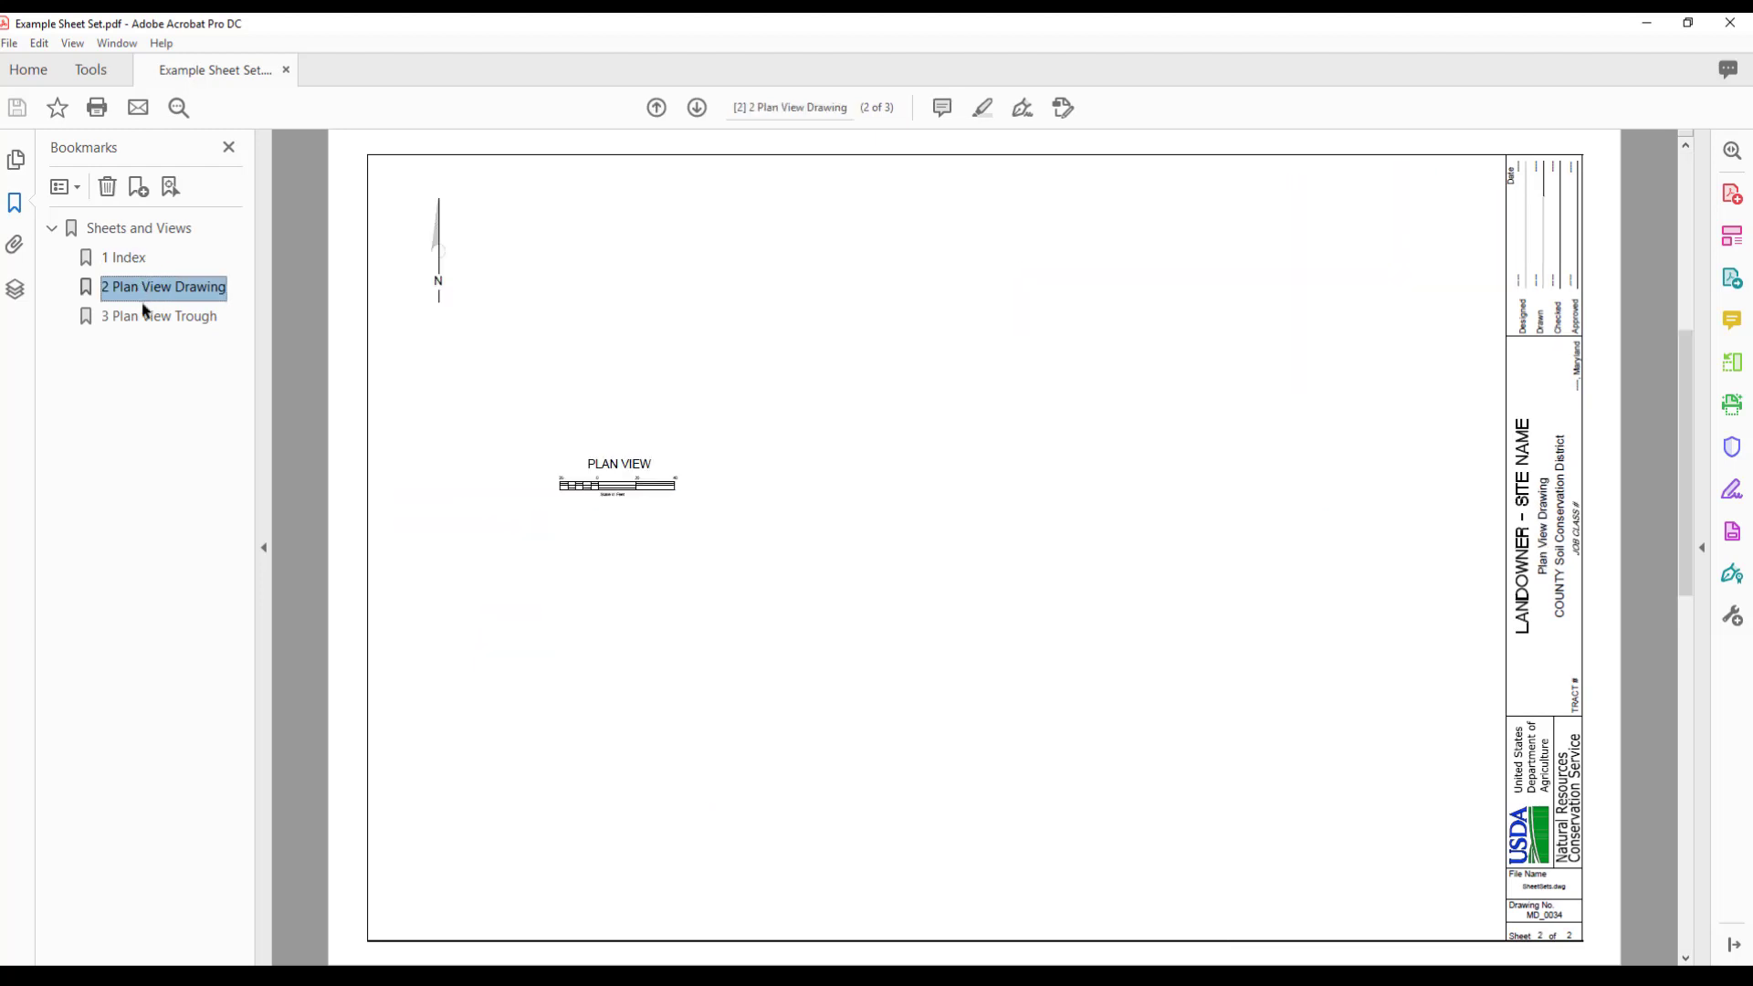
click(146, 317)
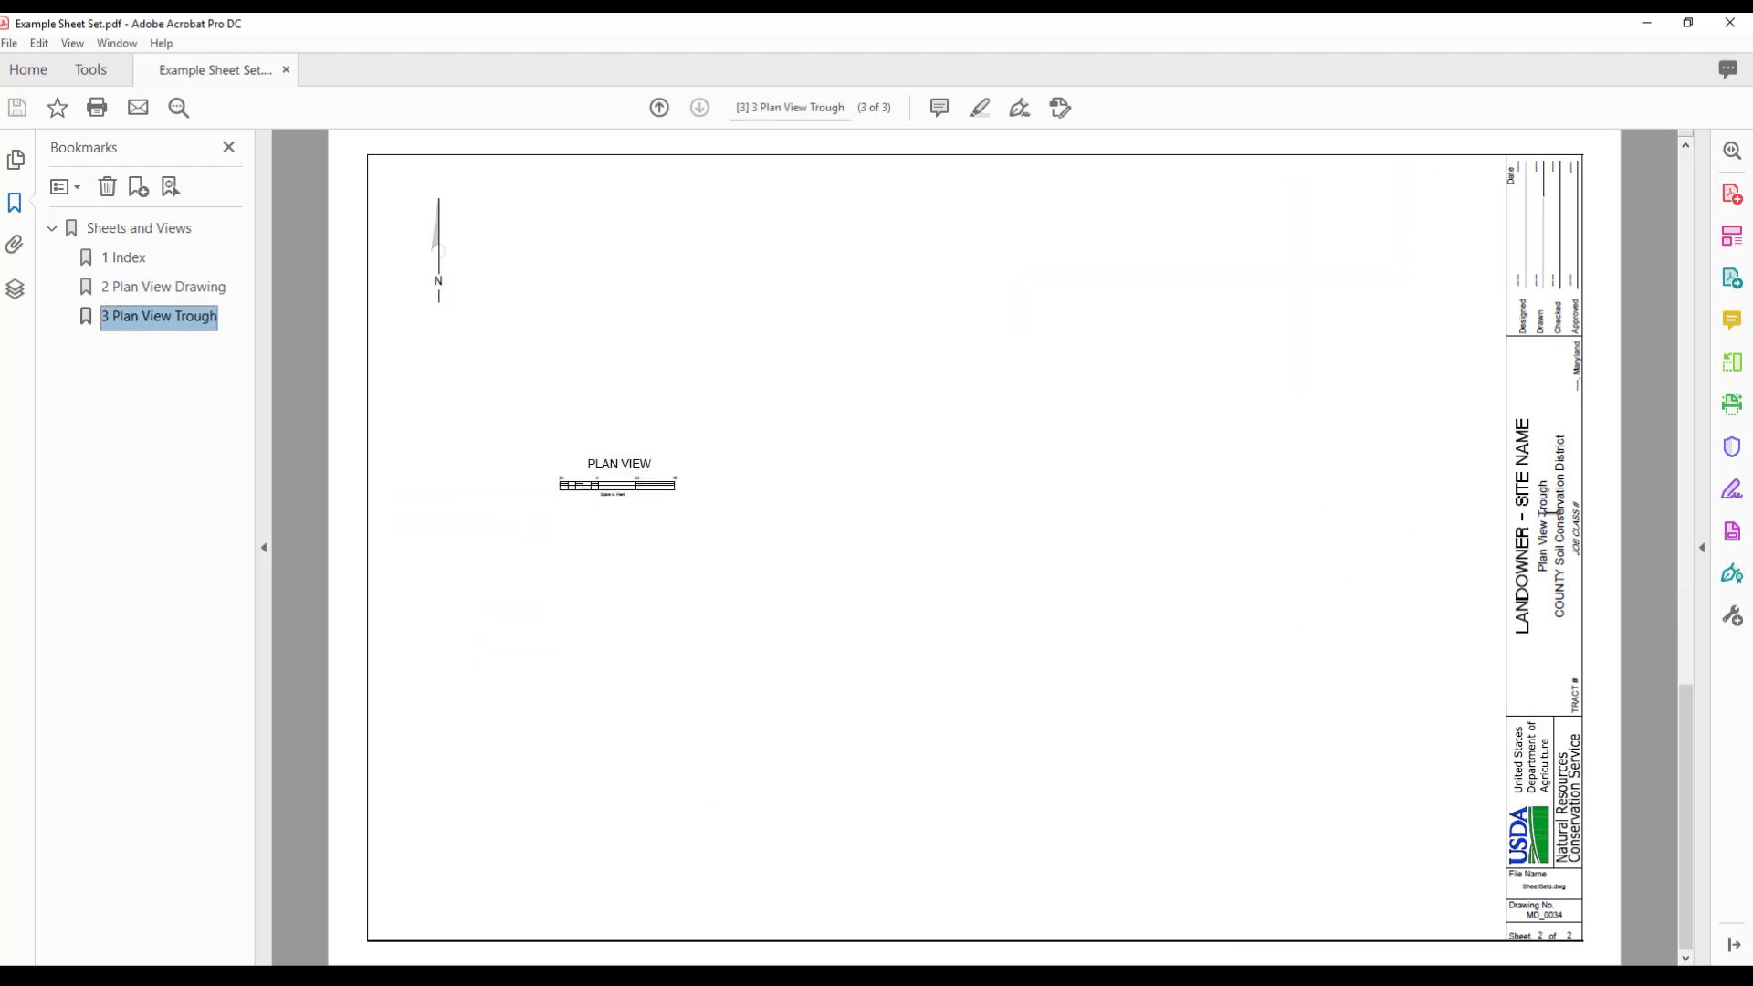
click(175, 288)
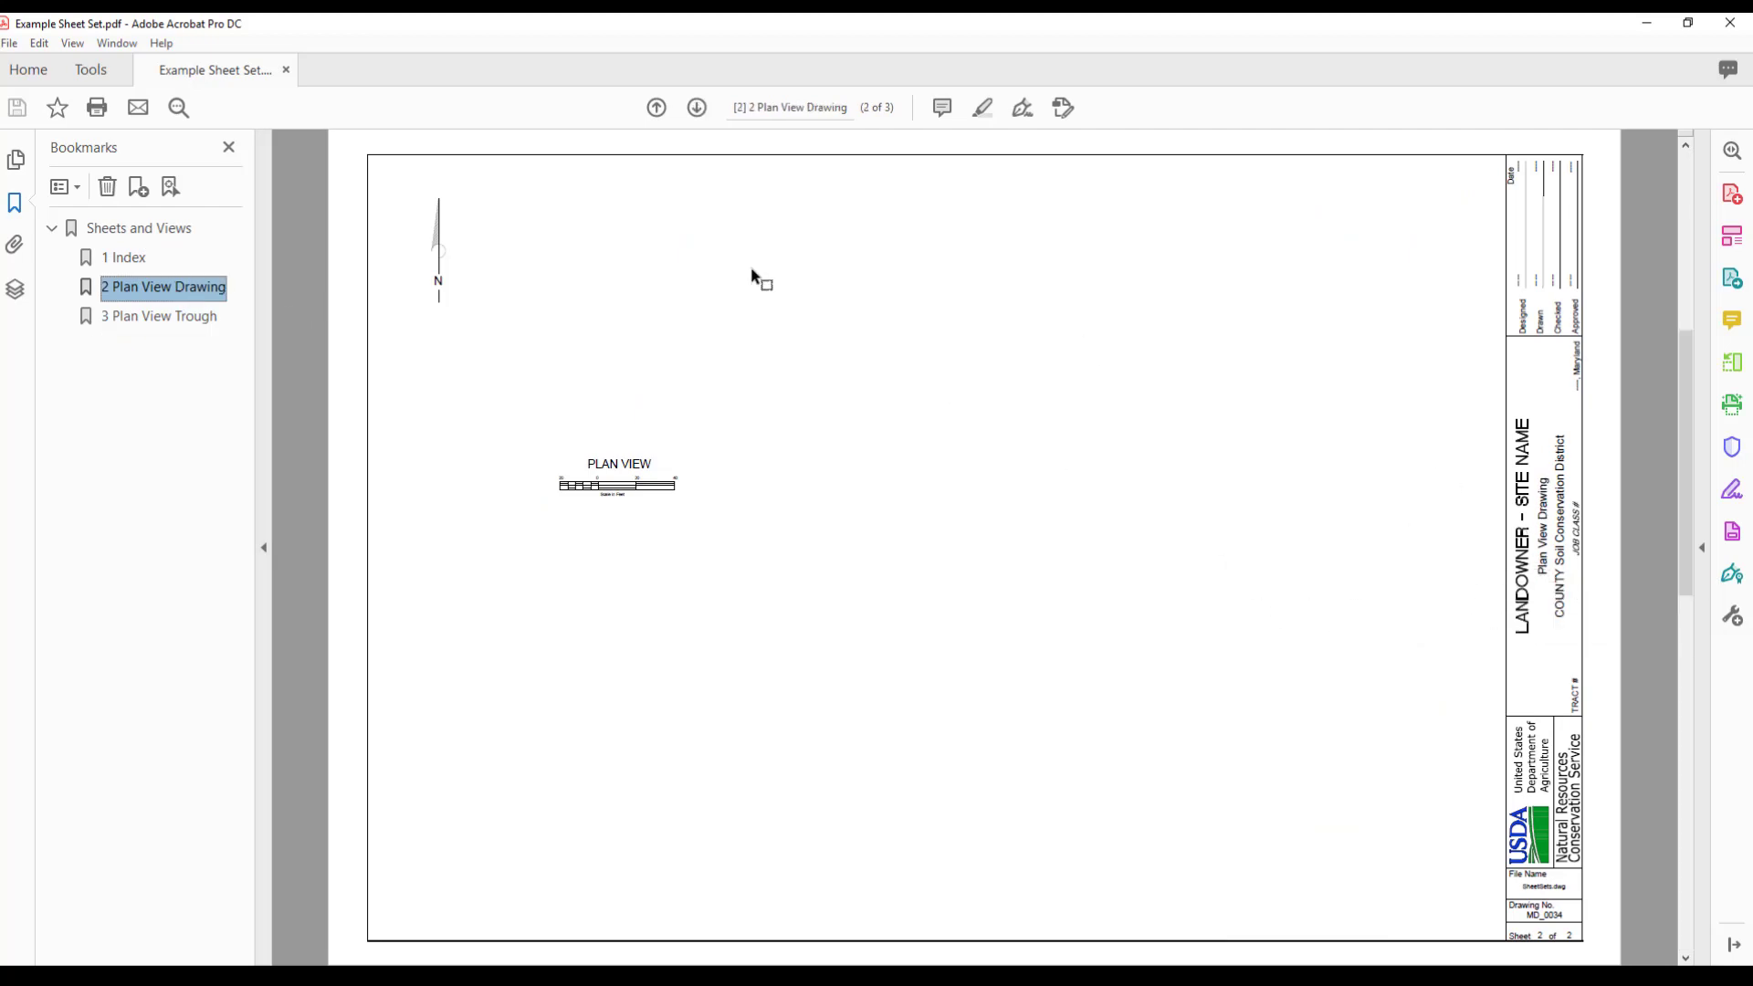
click(123, 259)
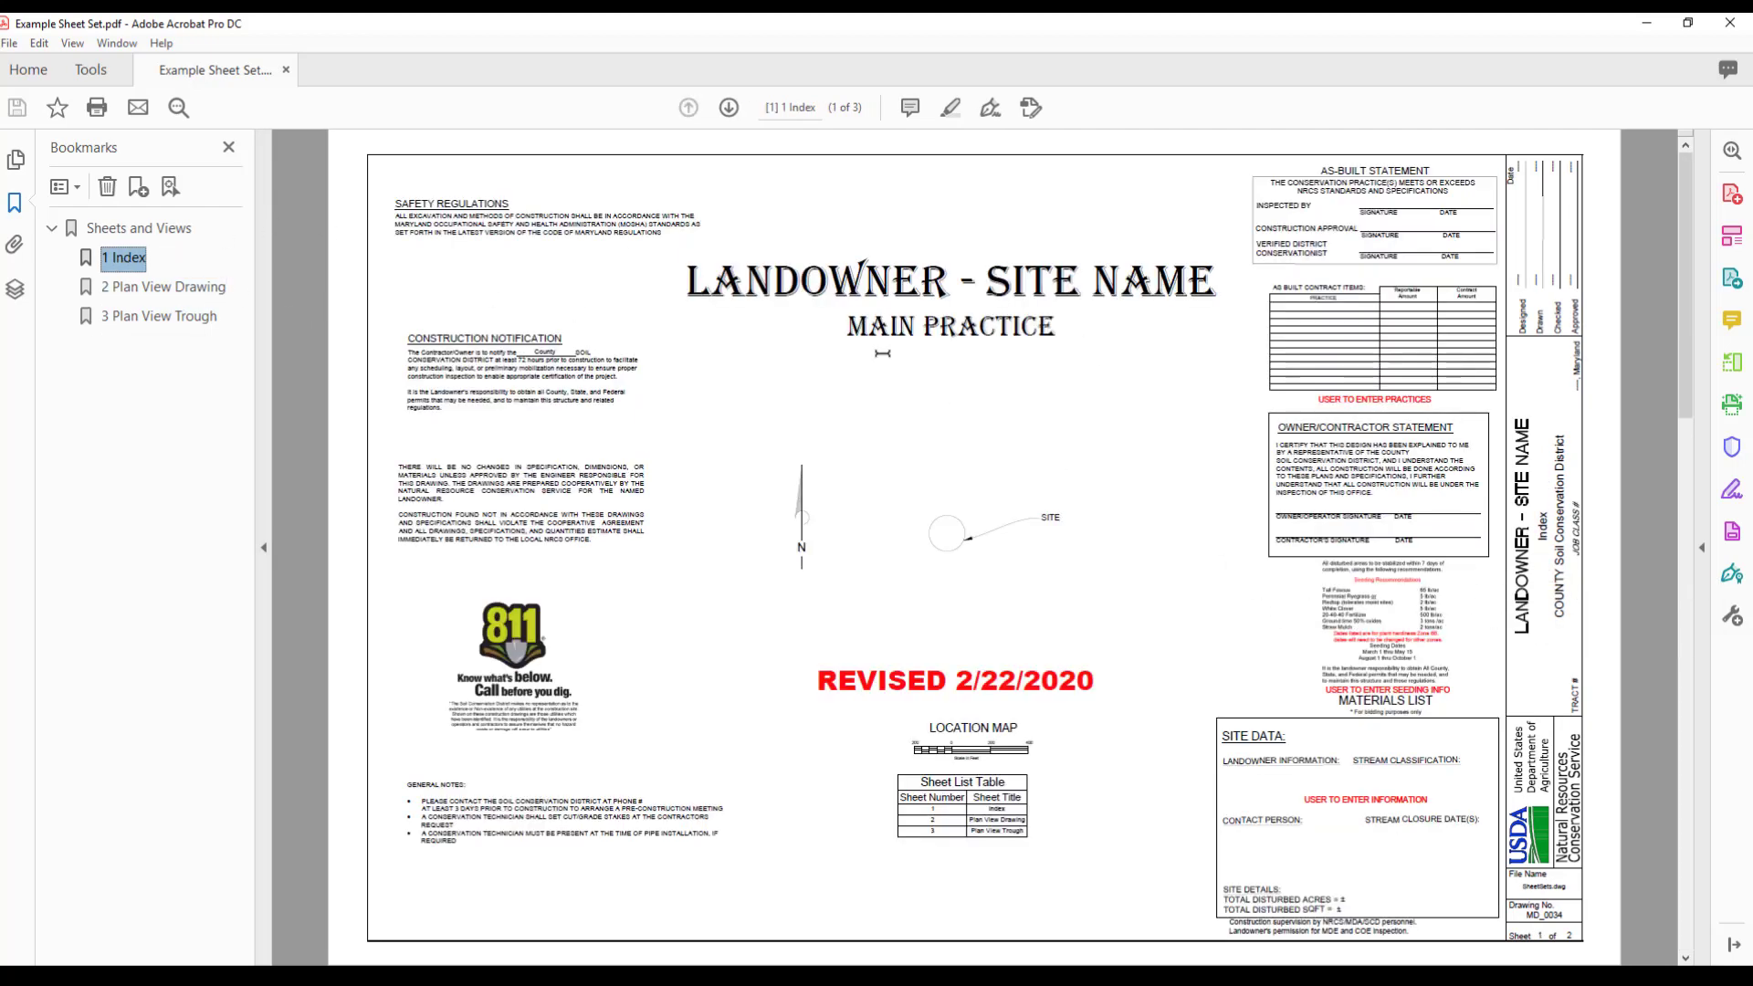
Switch back to Civil 3D and open the landowner-named sheet set from the CAD subfolder of the hydrants project in the Working folder.
key(alt+Tab)
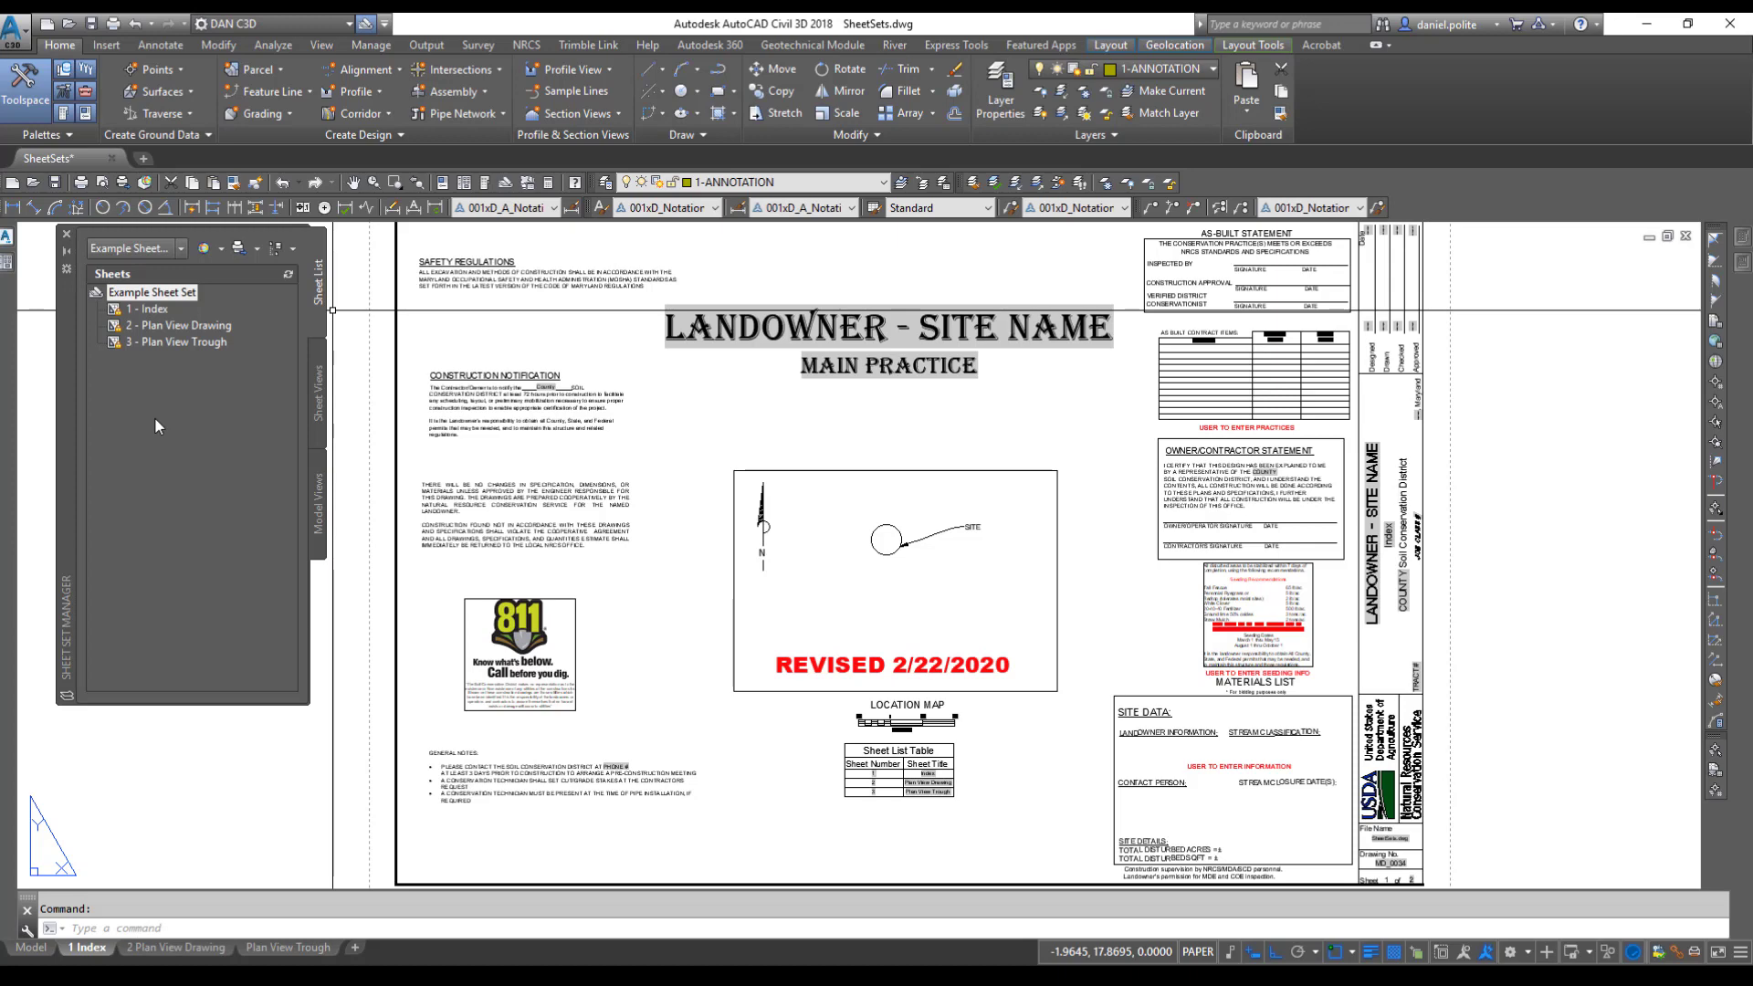
click(181, 248)
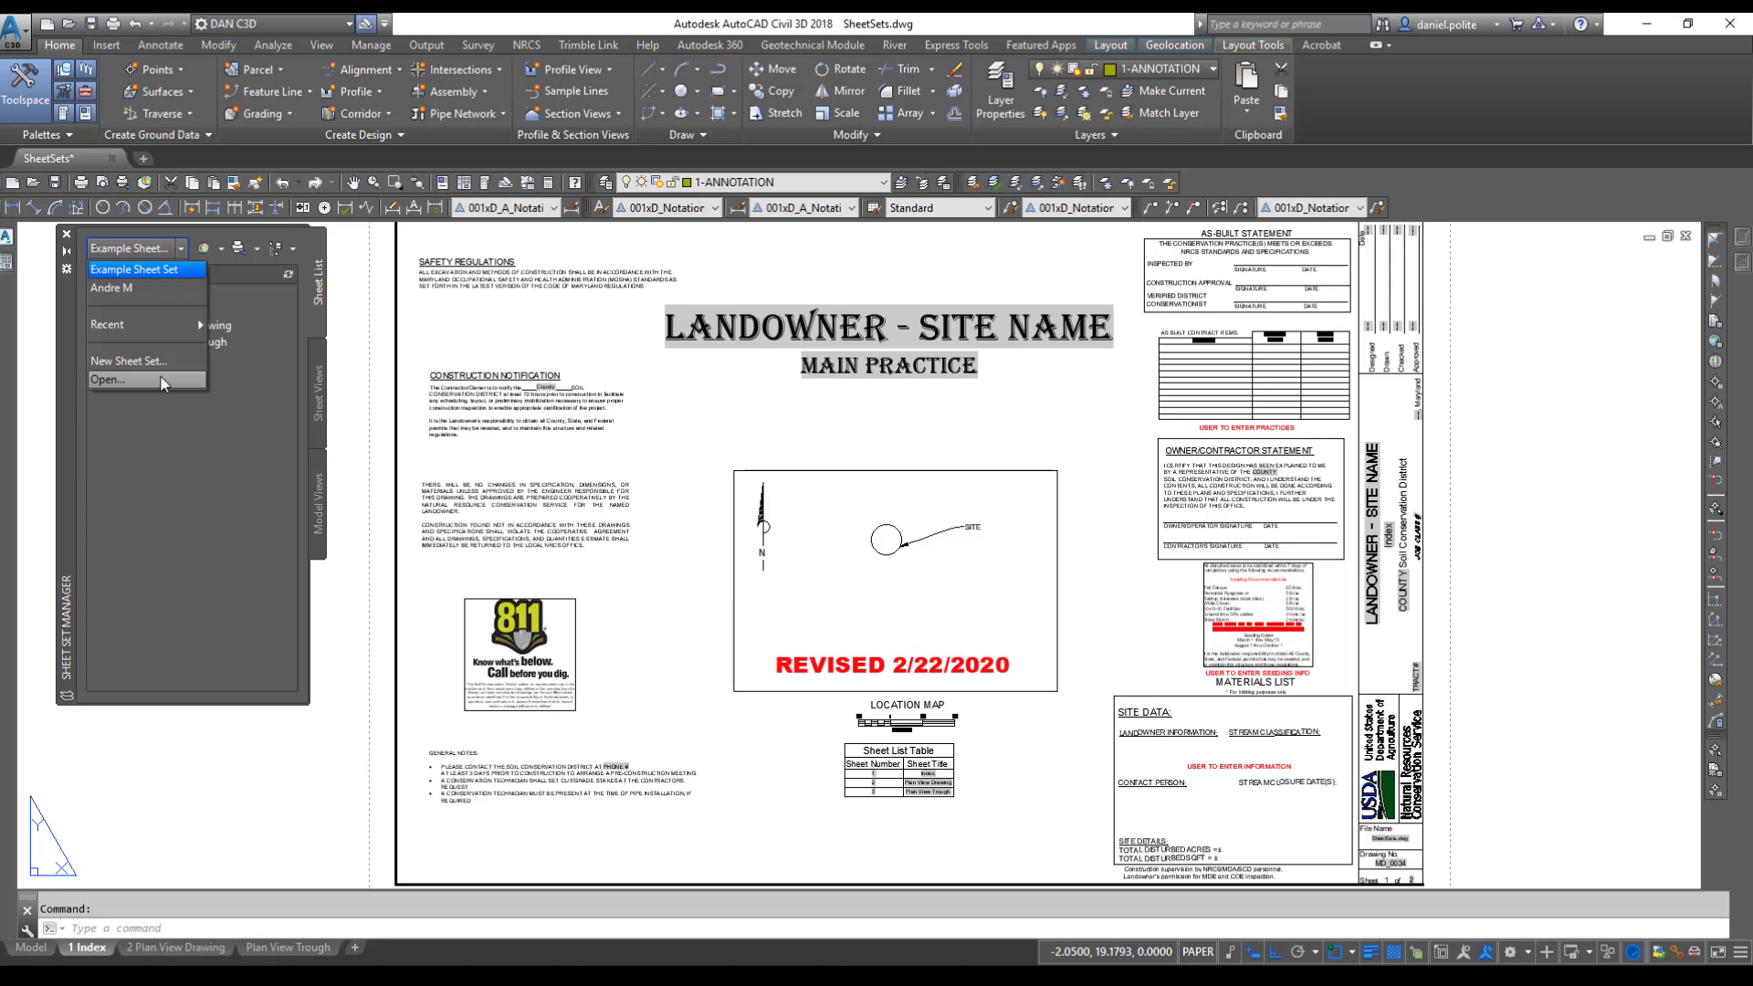
click(162, 378)
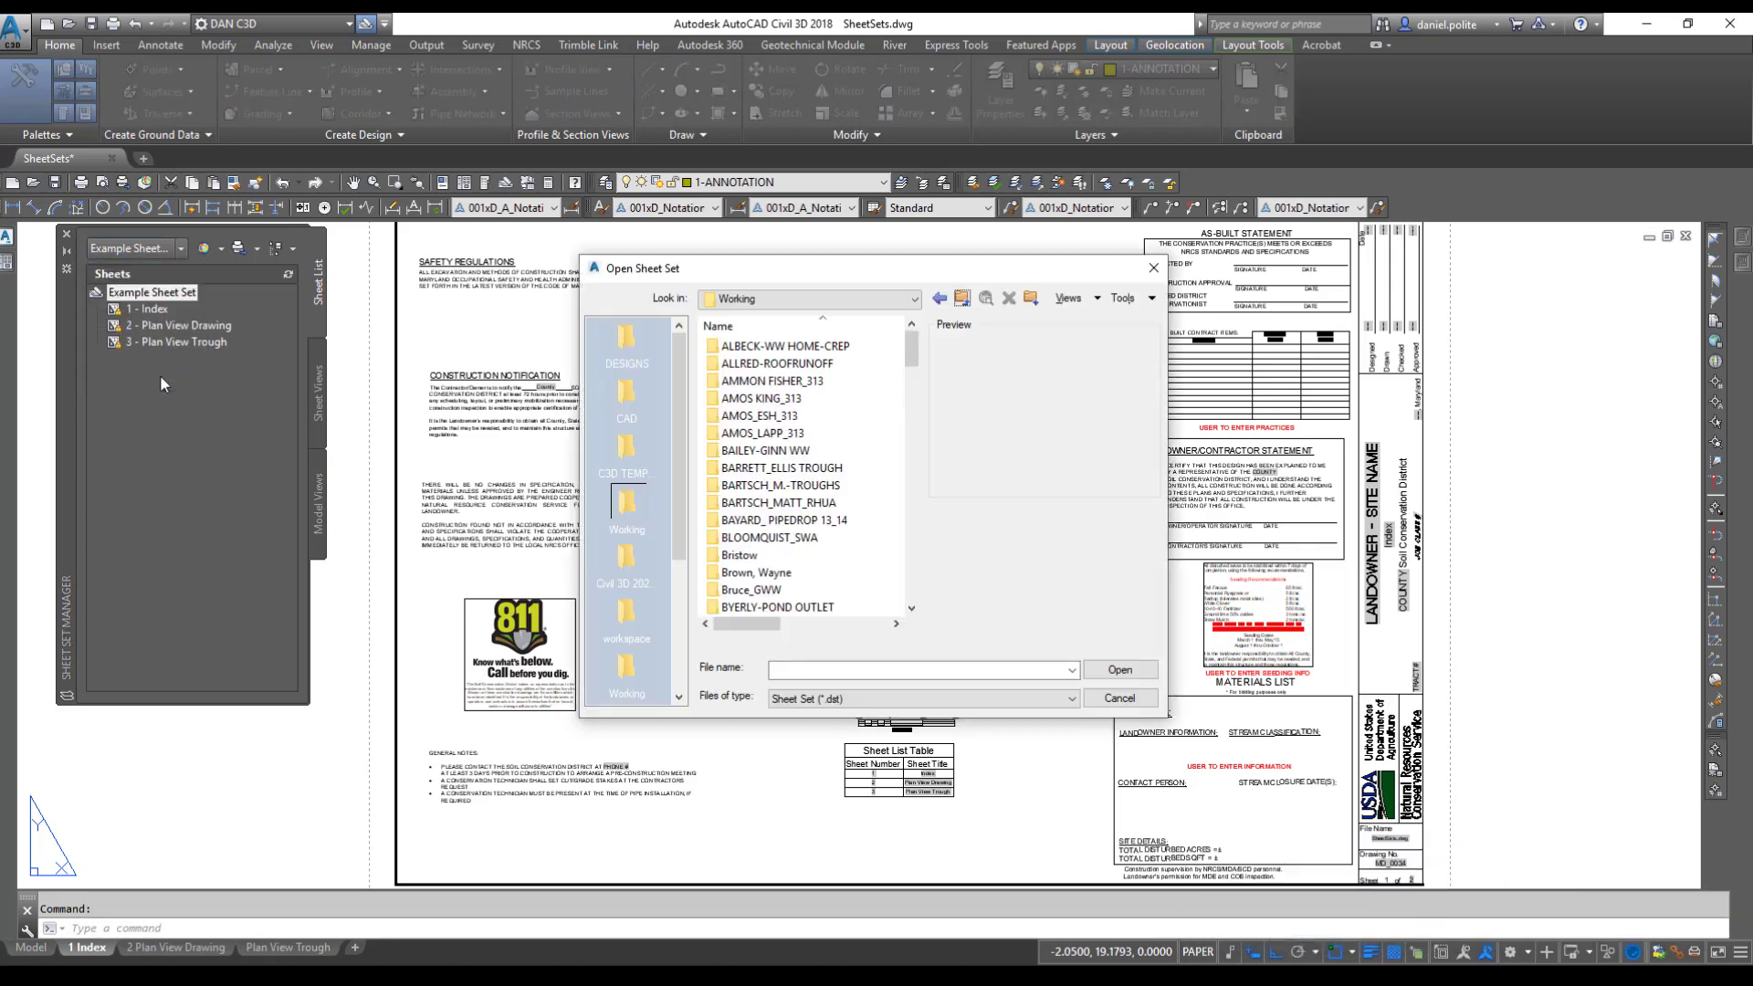
scroll(909, 384, down, 12)
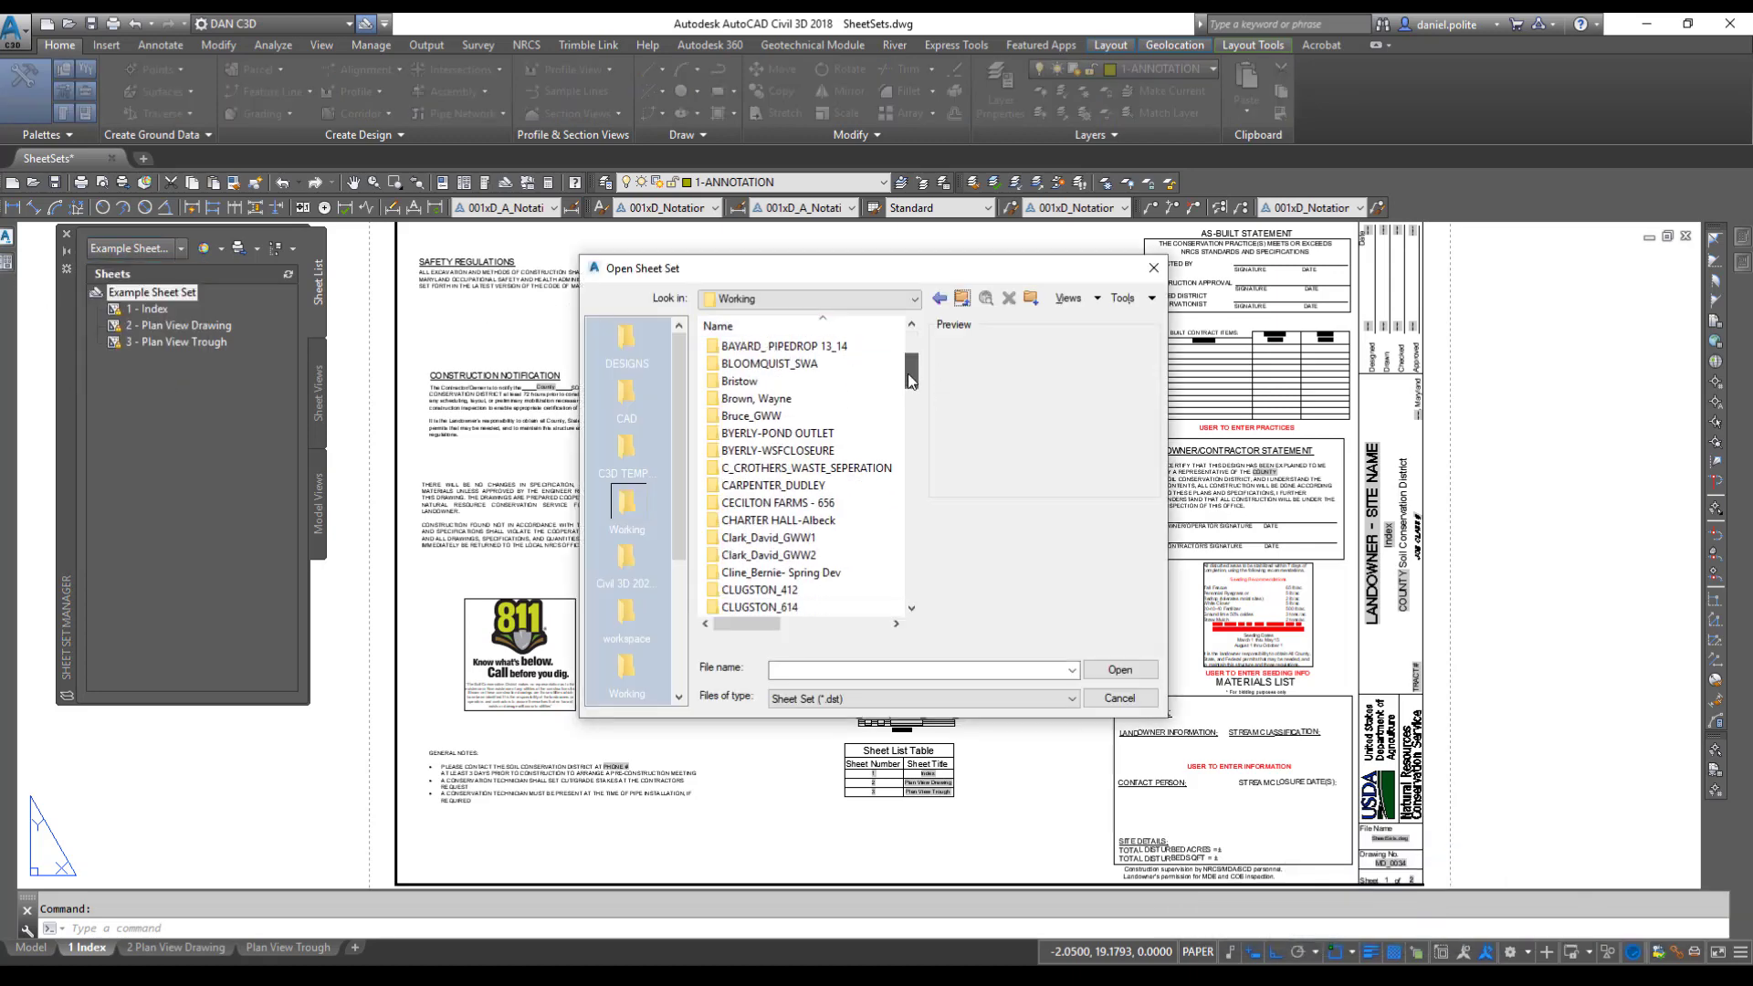
scroll(906, 482, down, 8)
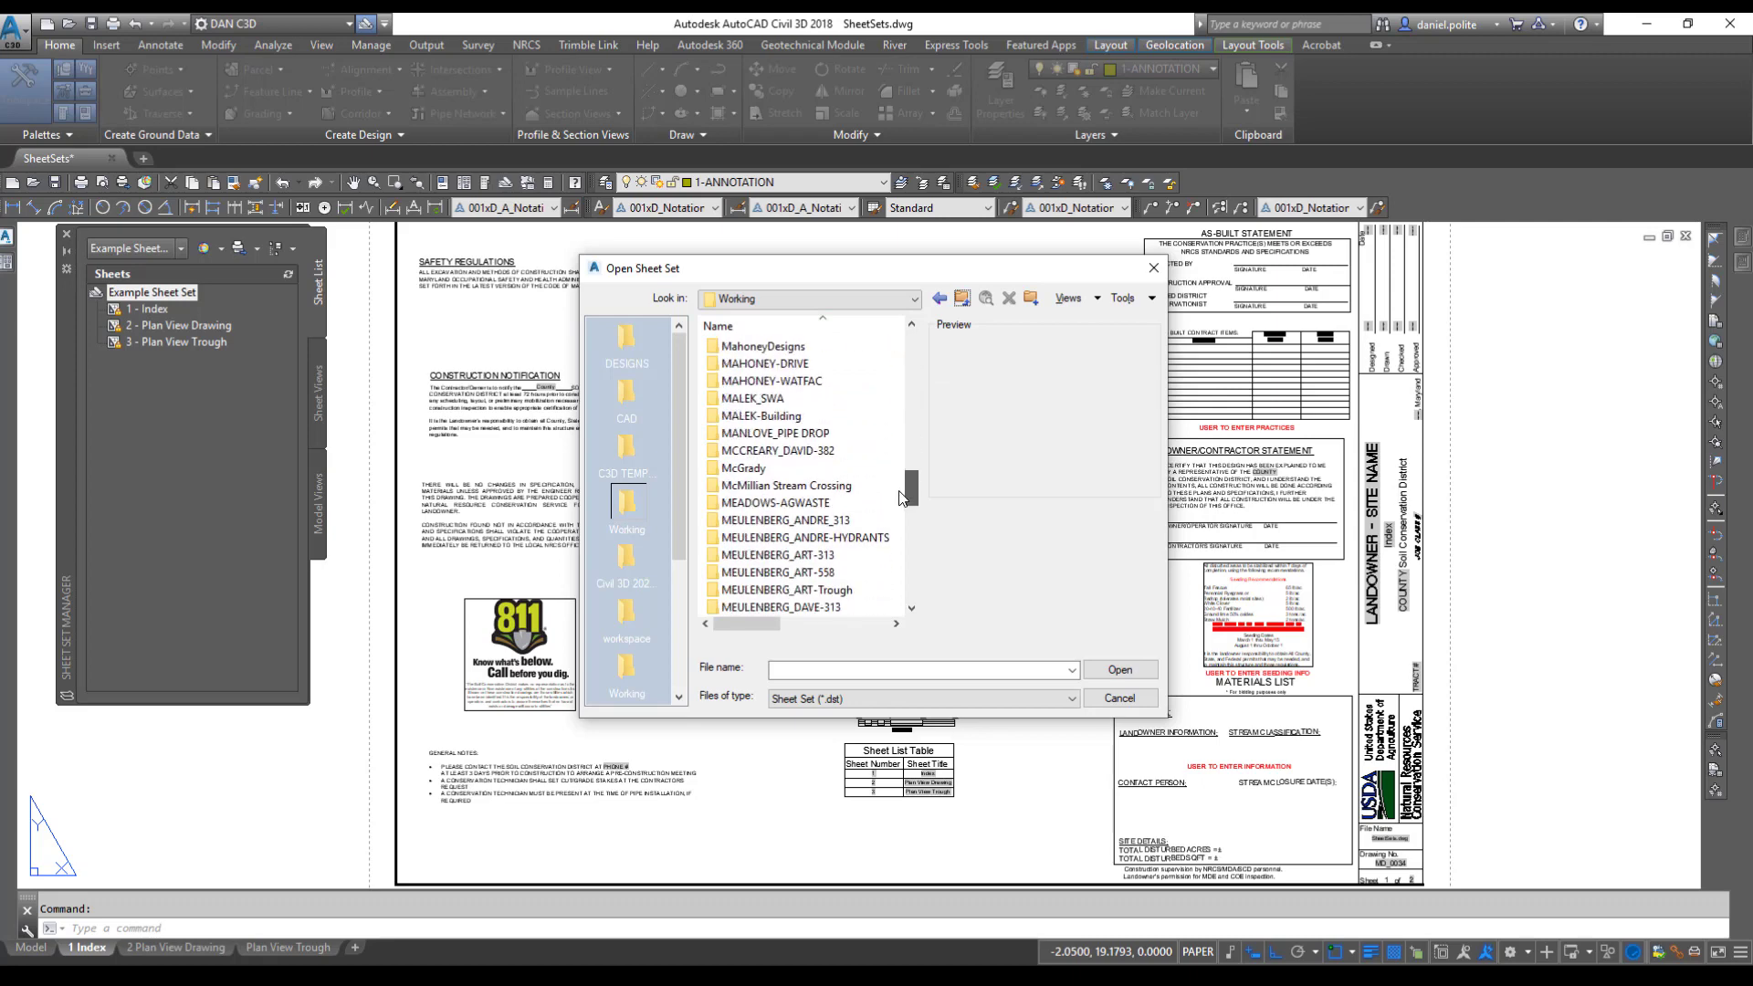
double_click(845, 539)
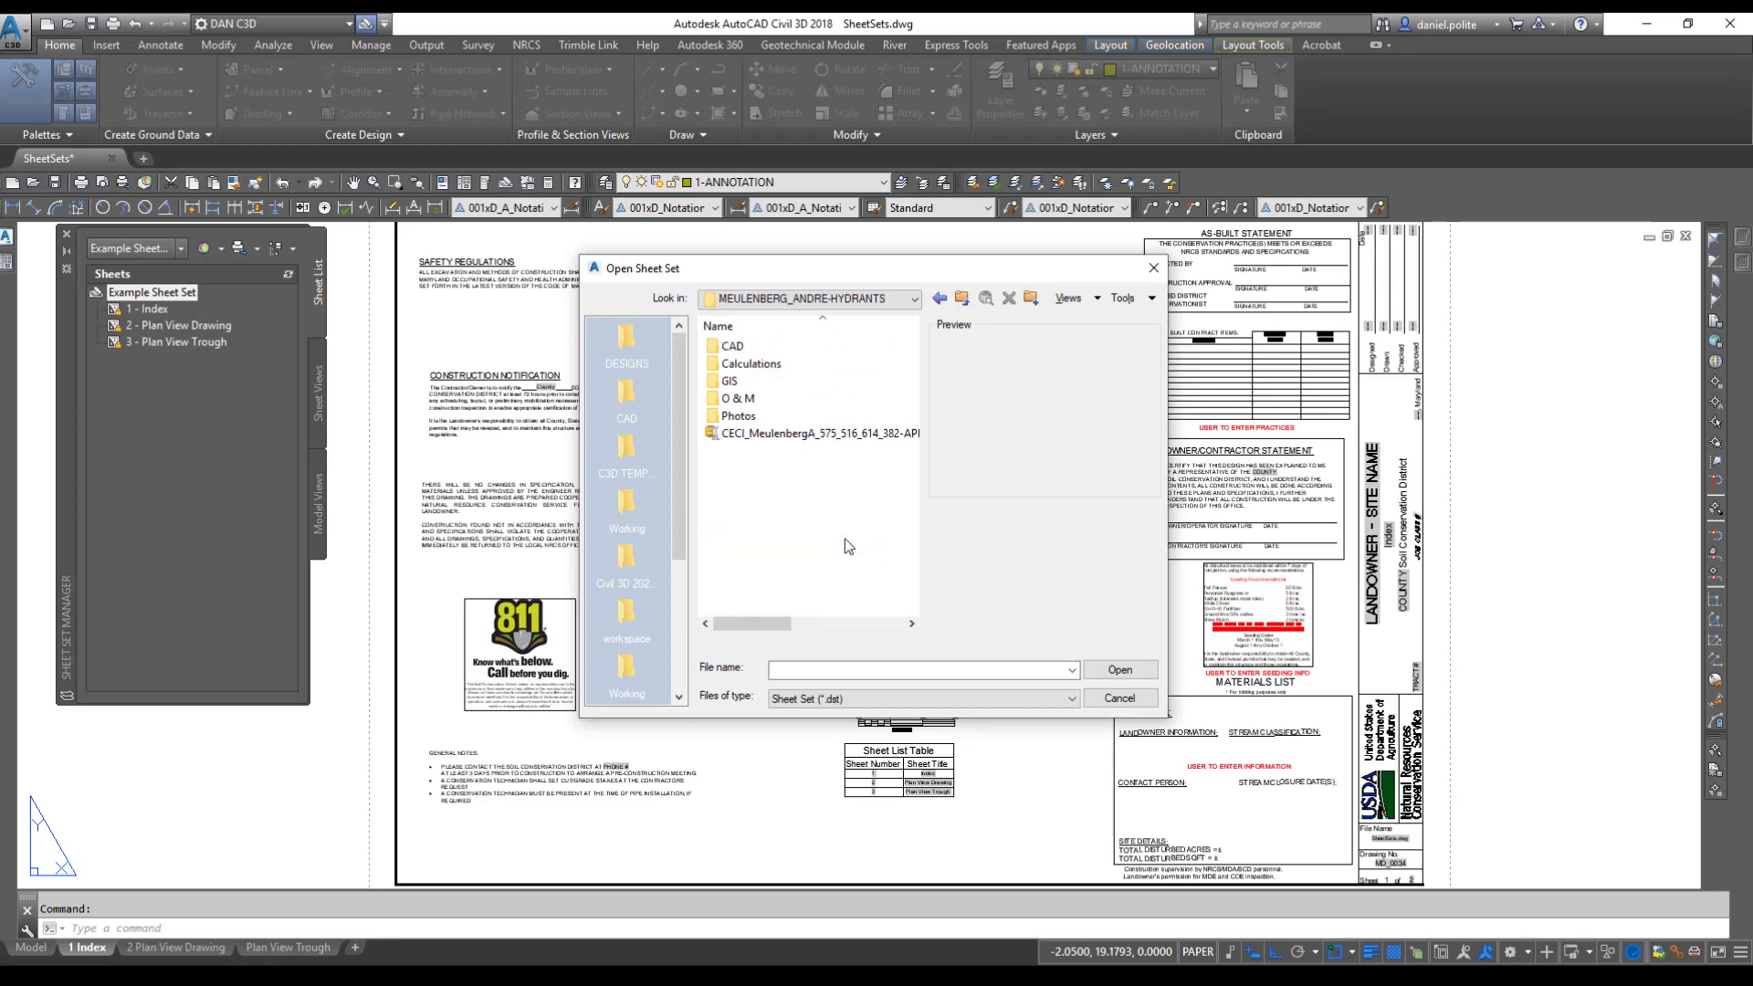
double_click(747, 347)
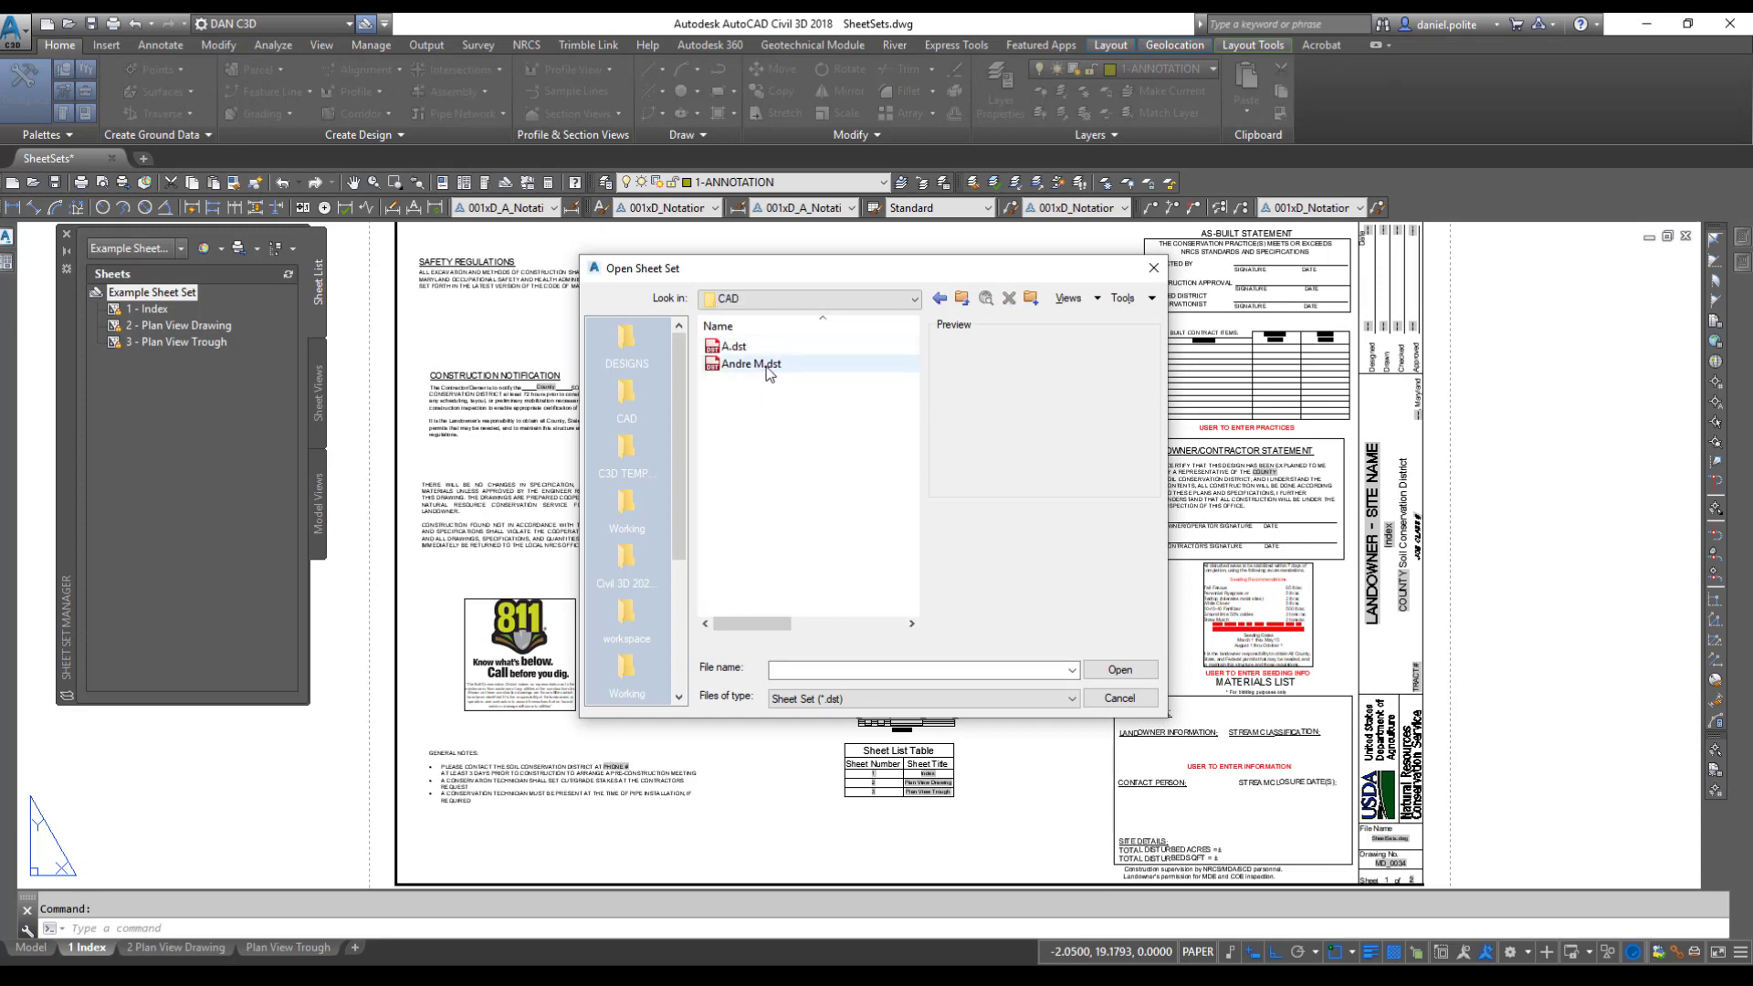
click(769, 366)
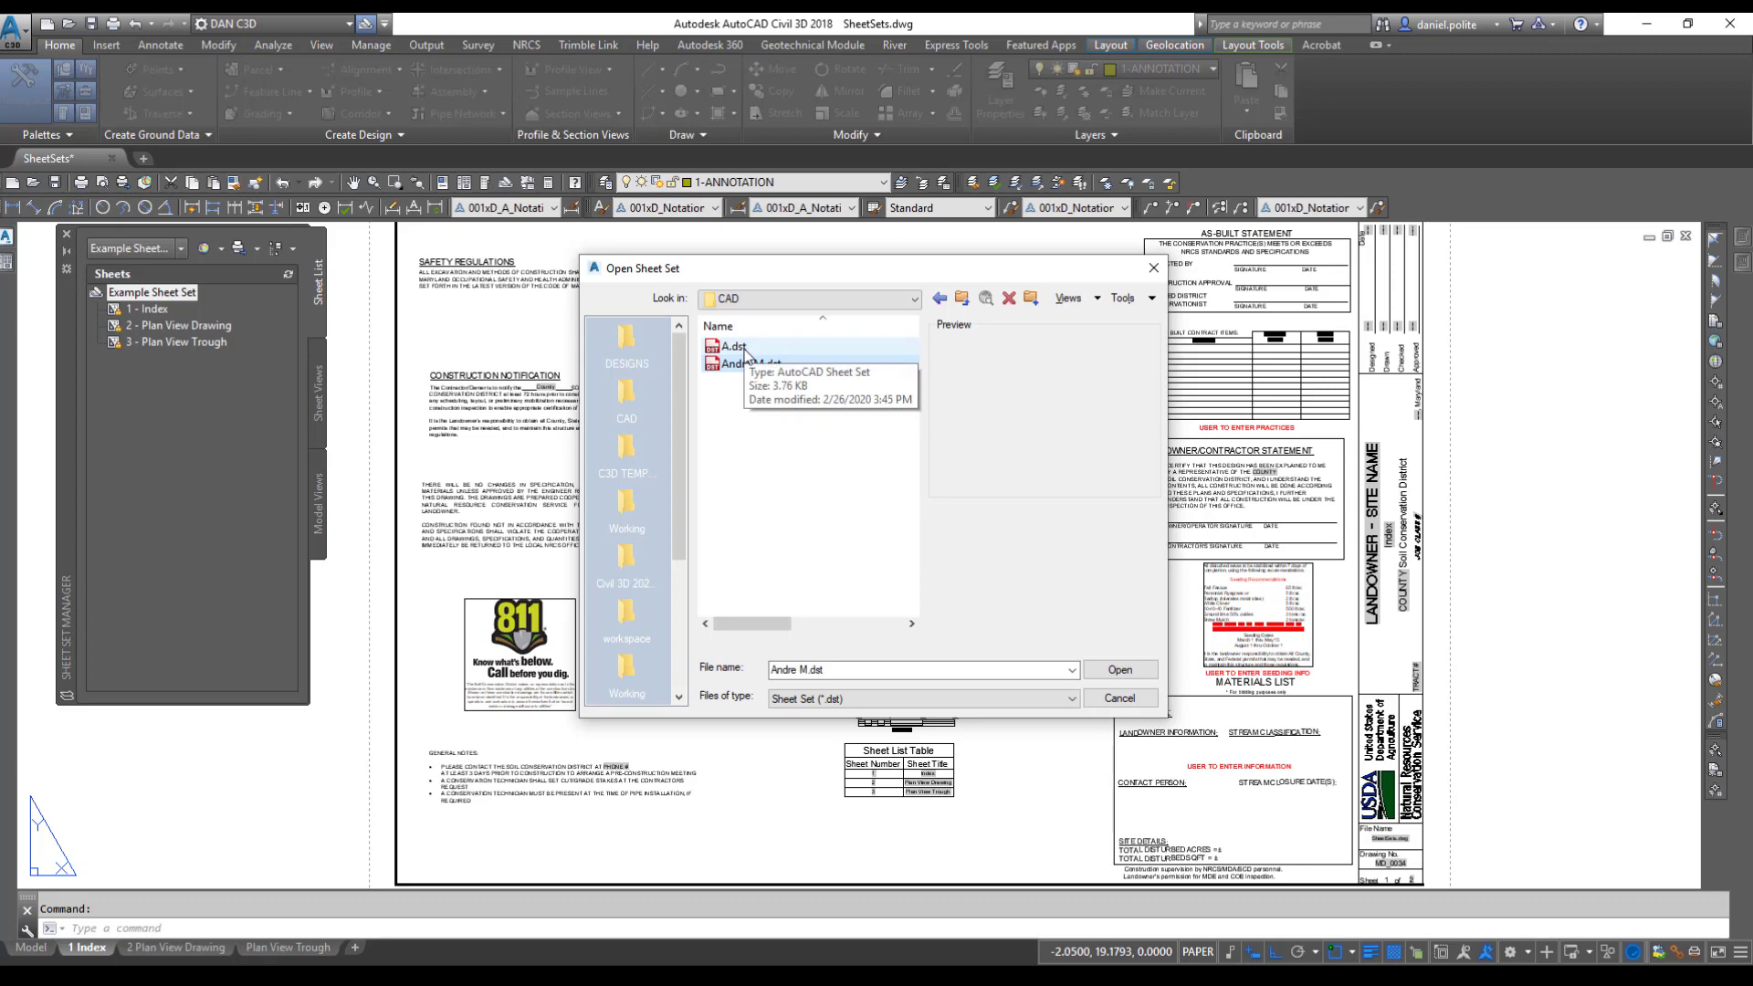
click(744, 348)
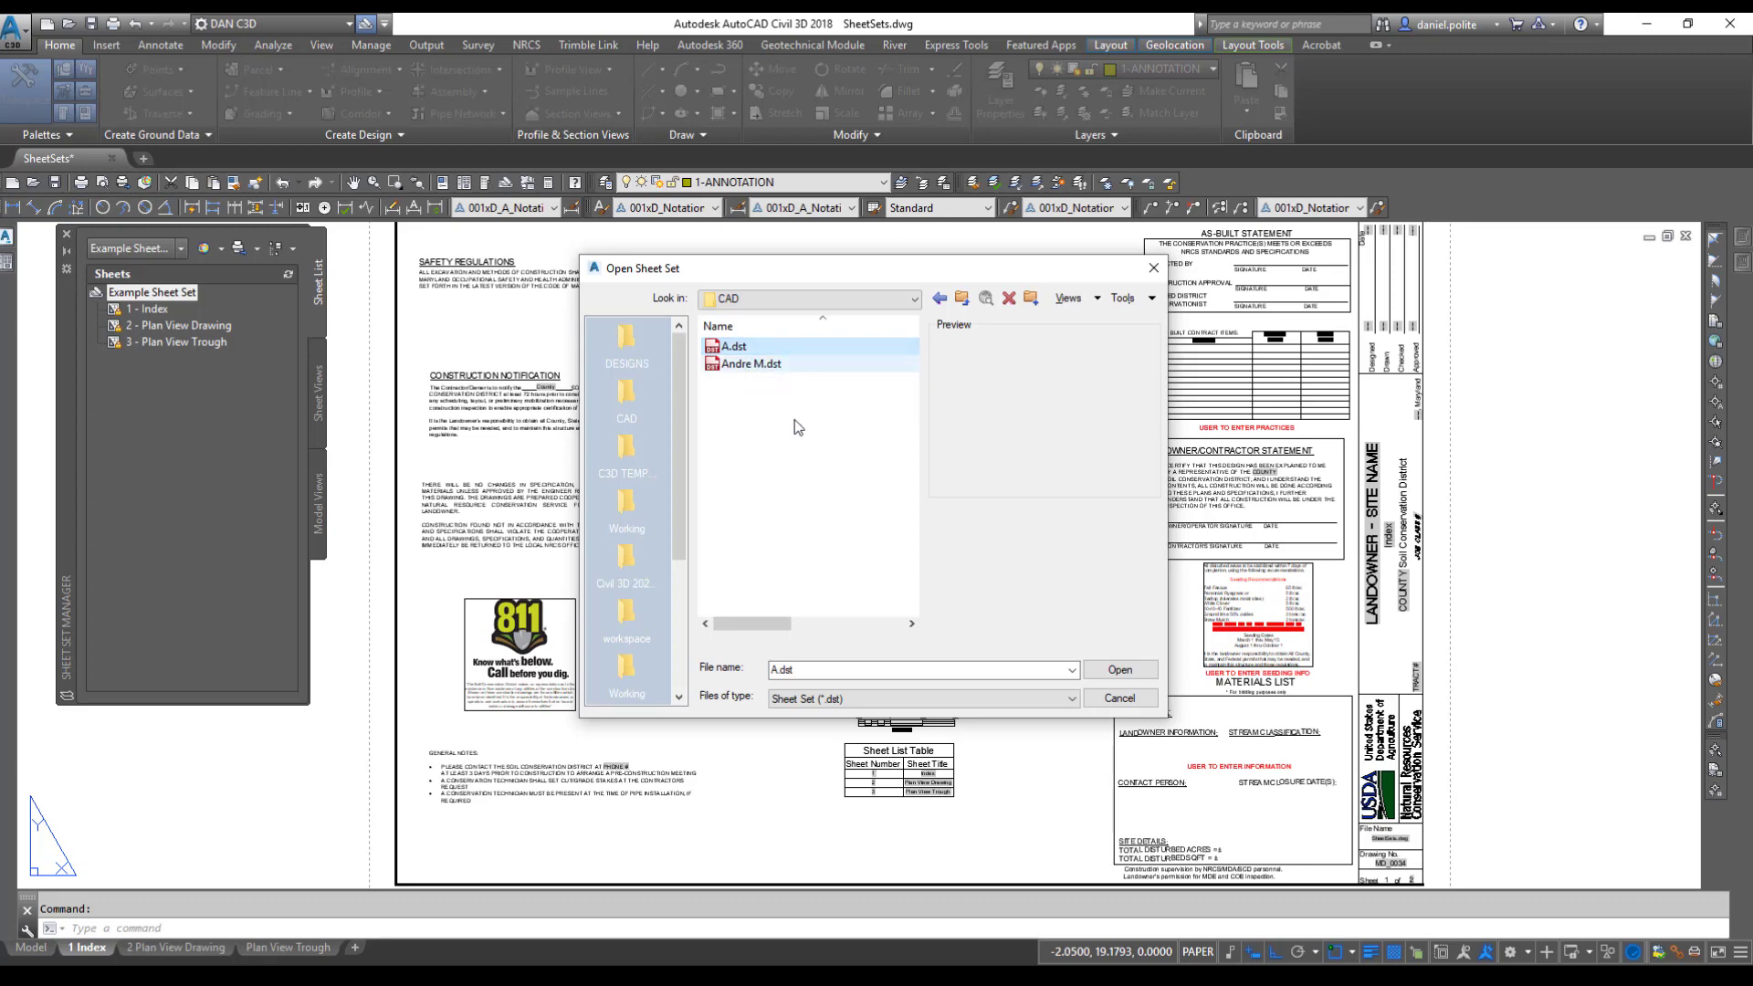
click(1110, 669)
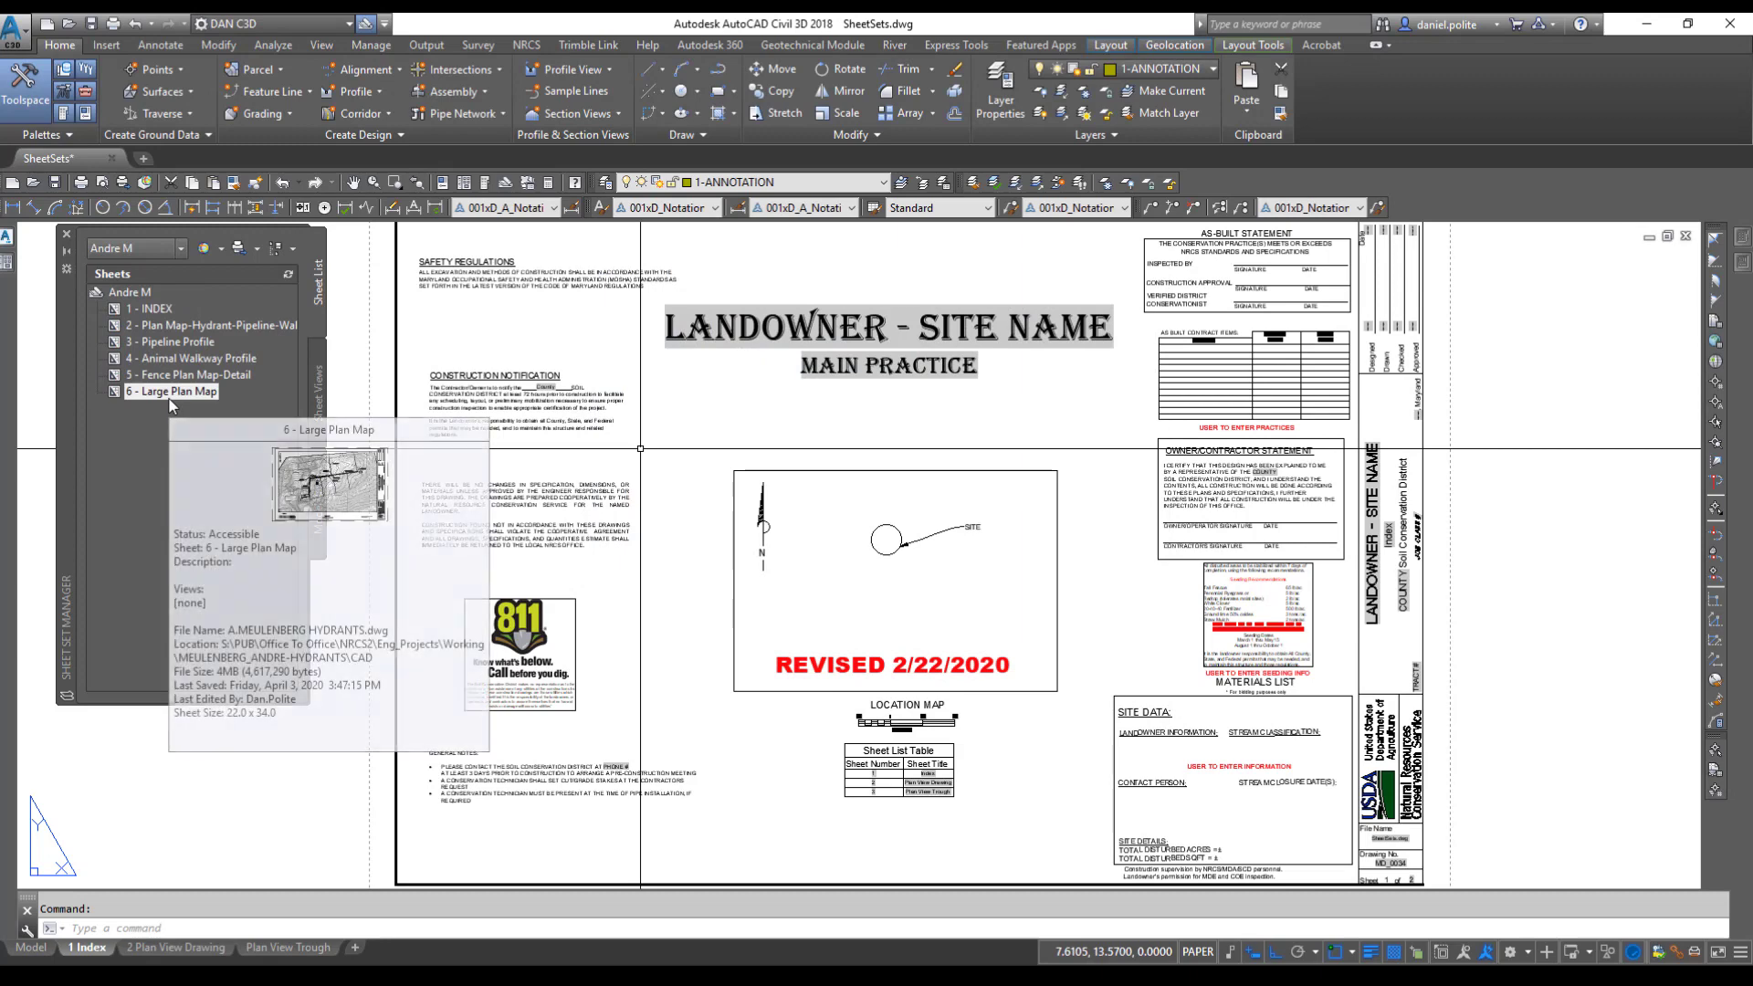
Review the opened hydrants sheet set's publishing options and the details of its Index sheet.
double_click(162, 315)
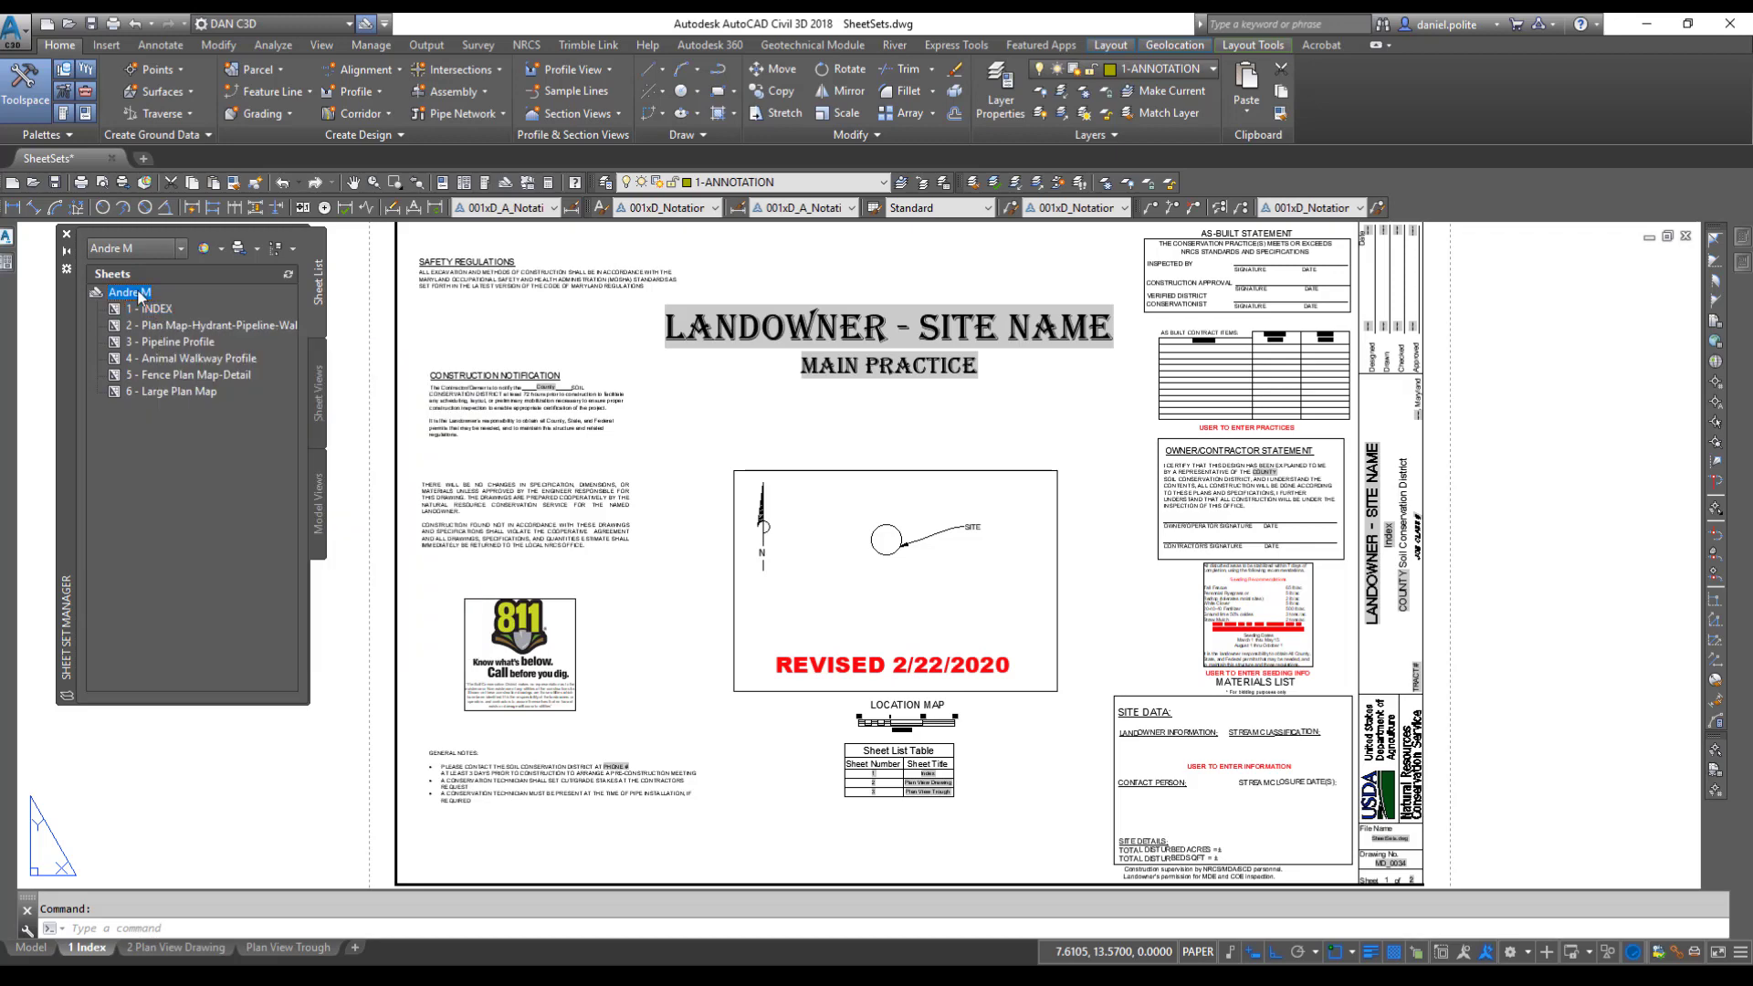
right_click(140, 297)
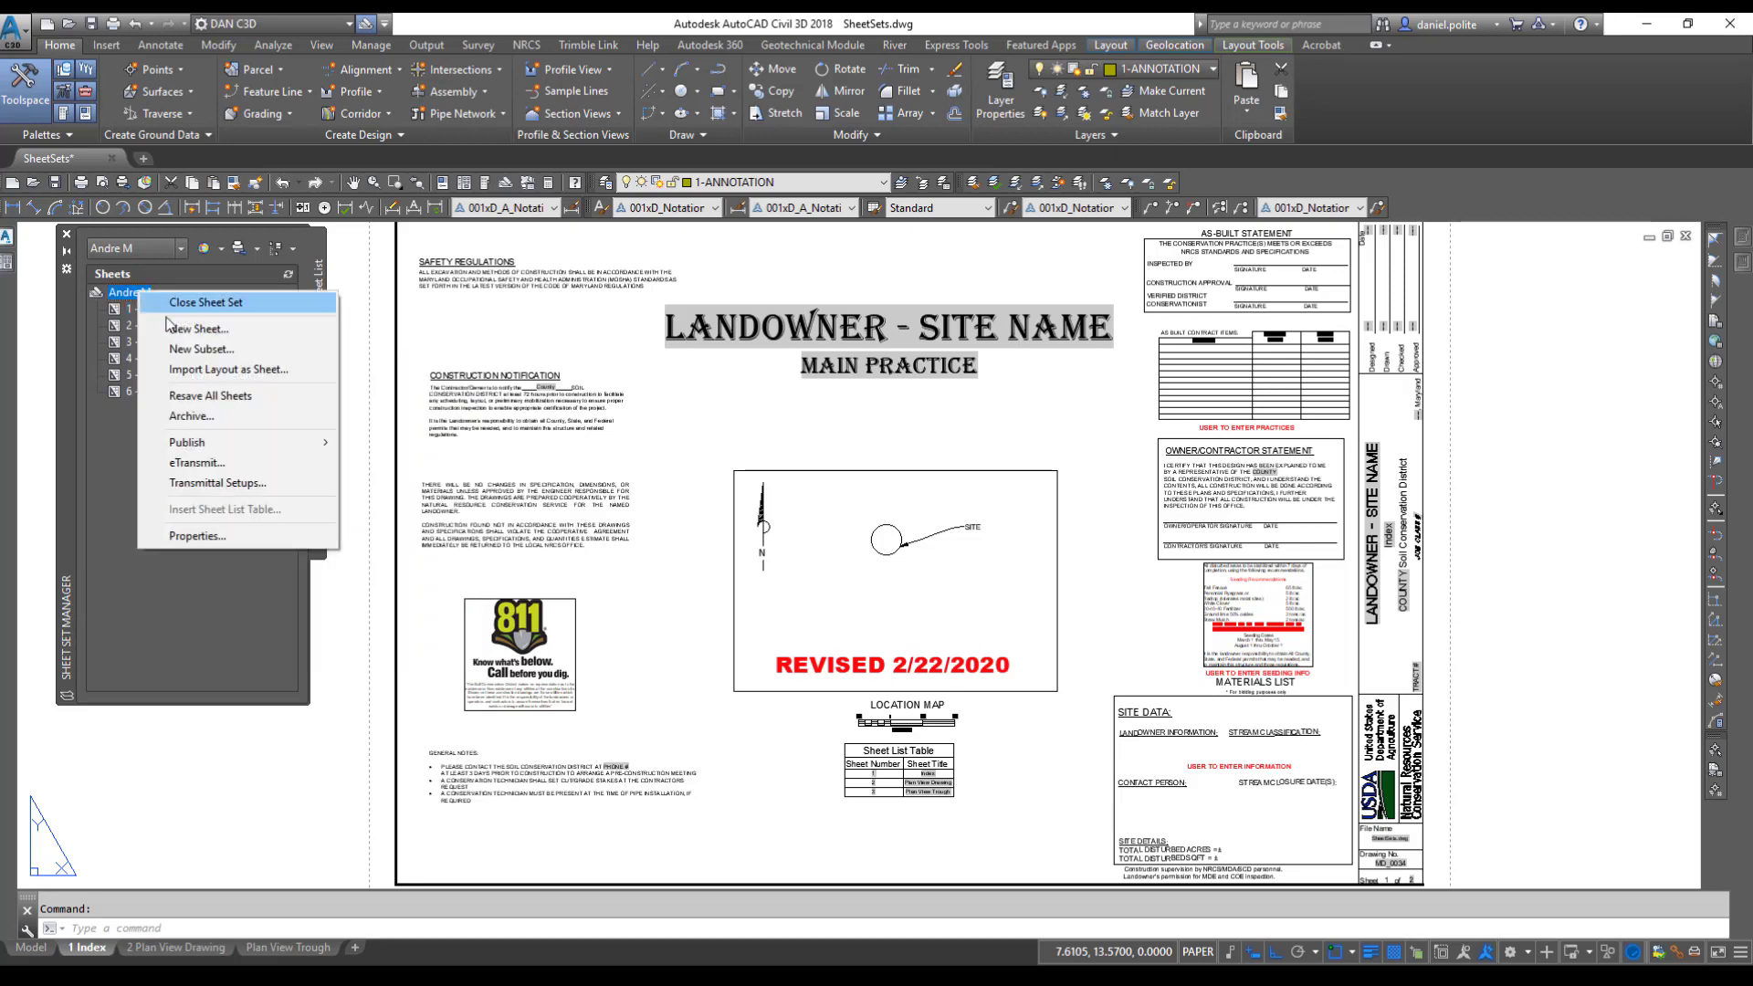
mouse_move(241, 446)
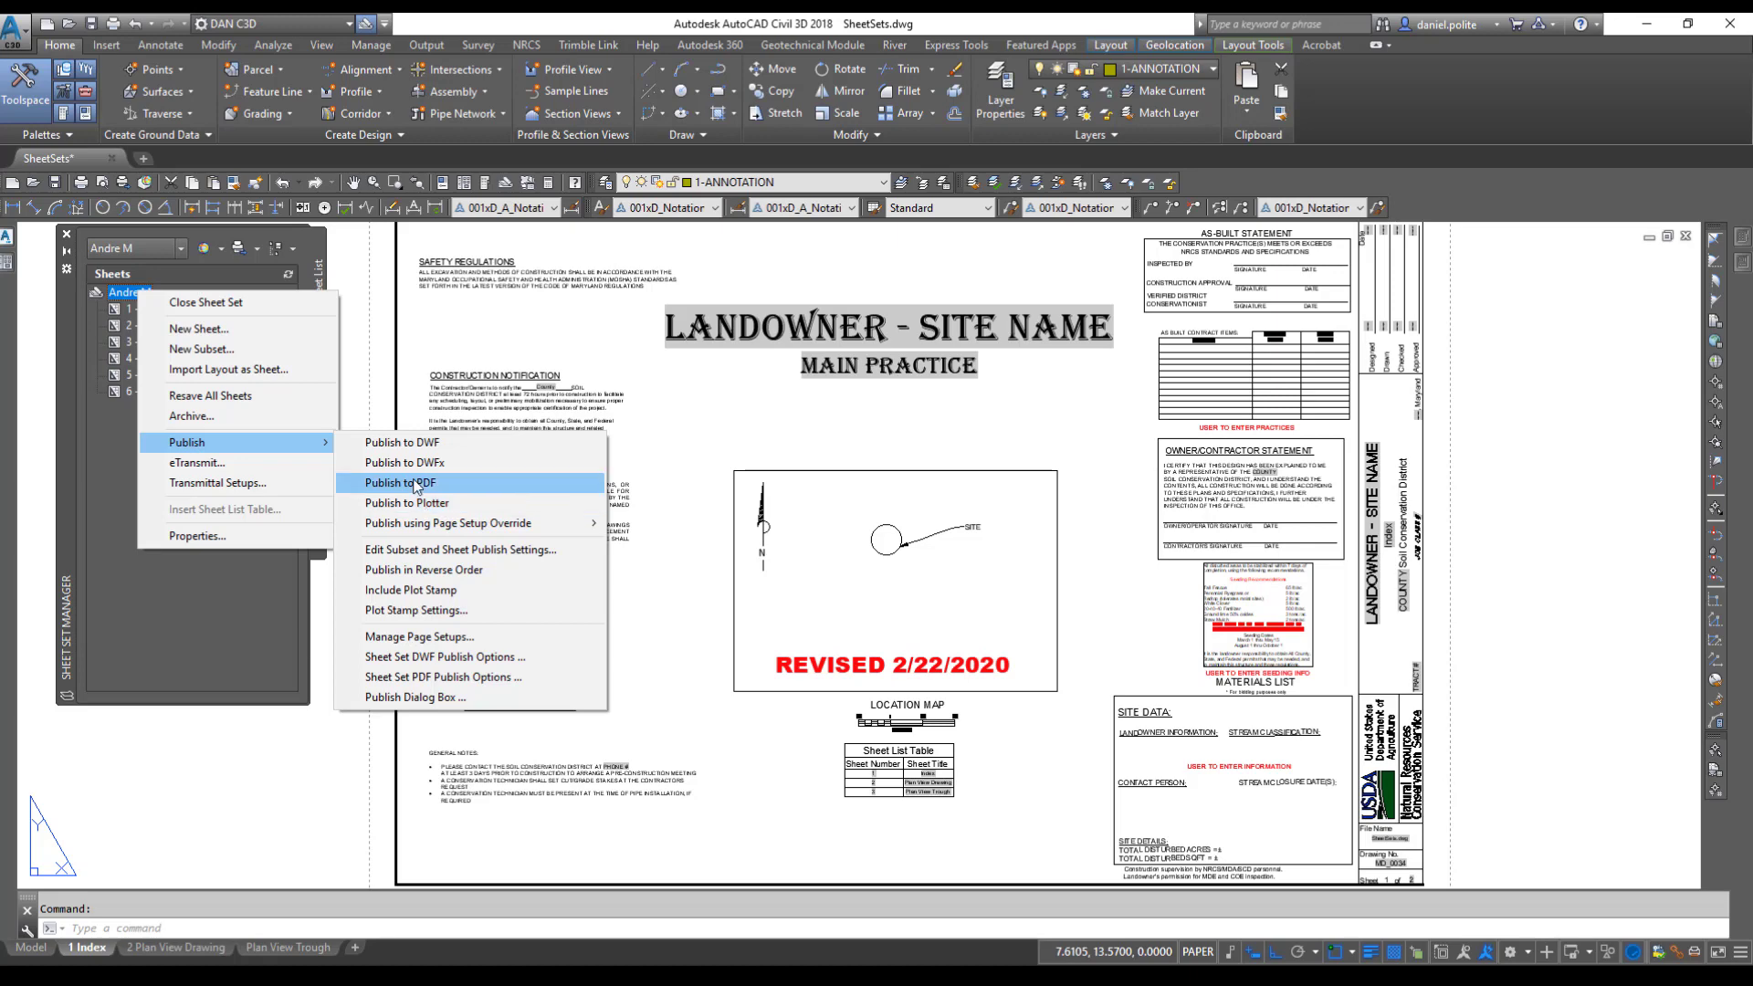
click(238, 599)
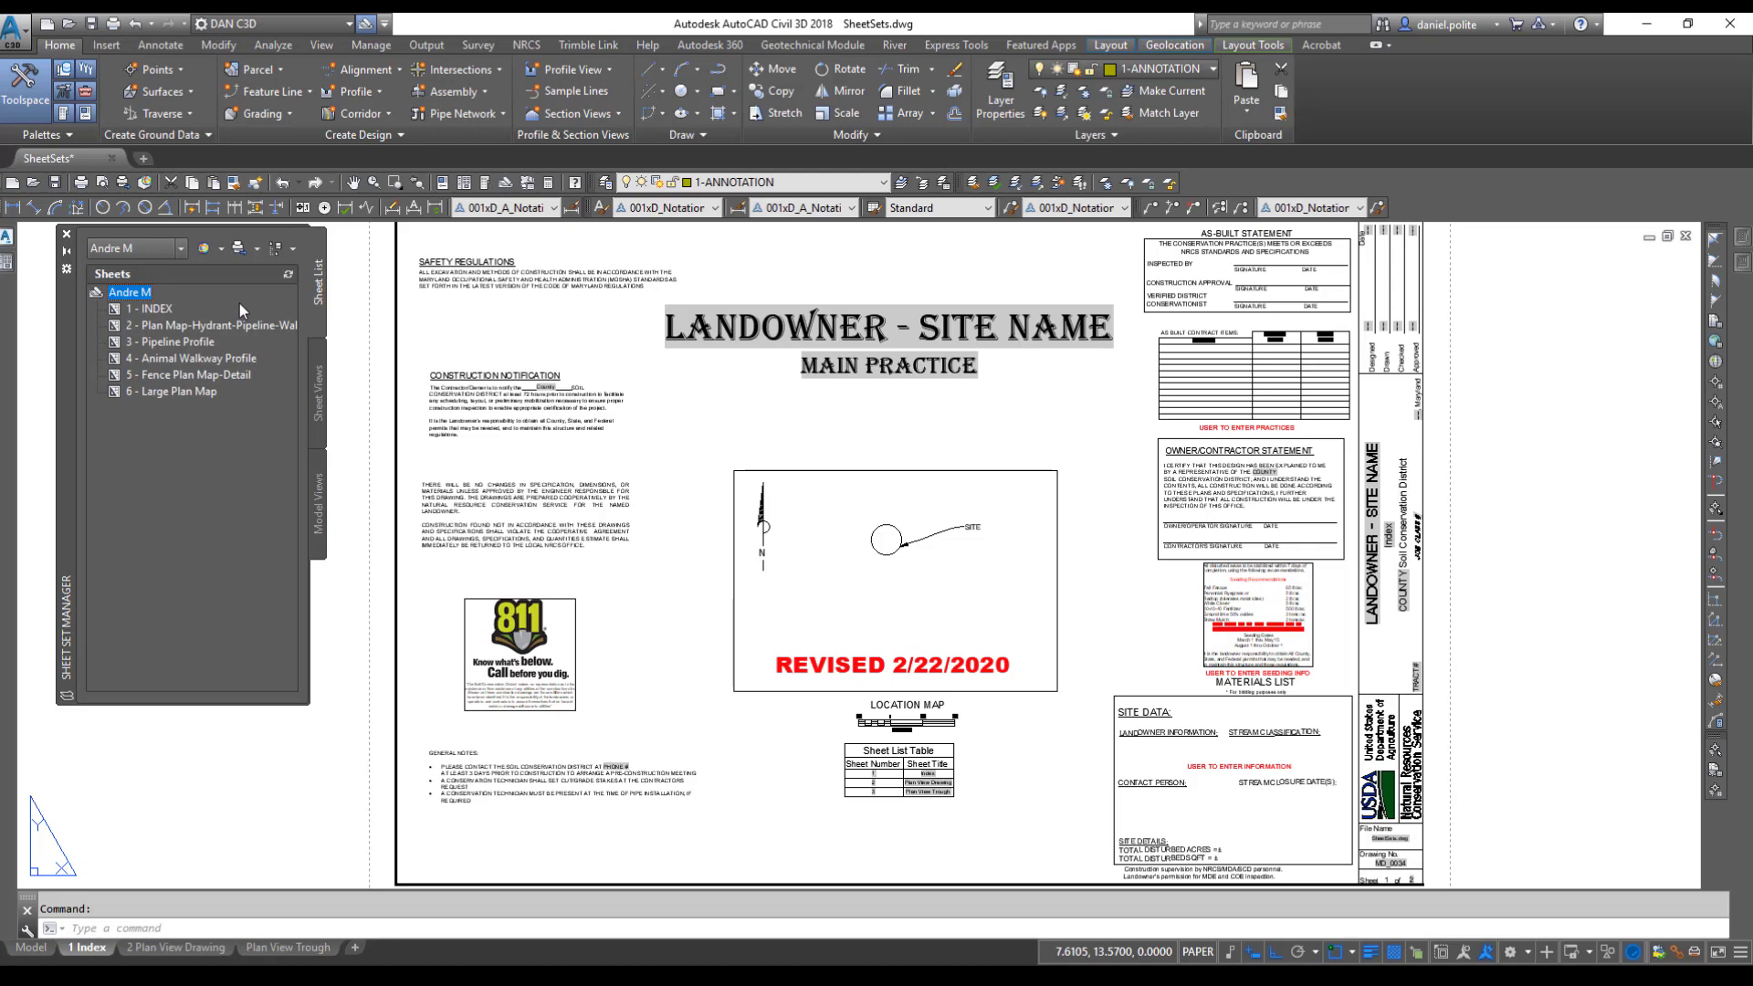
mouse_move(240, 305)
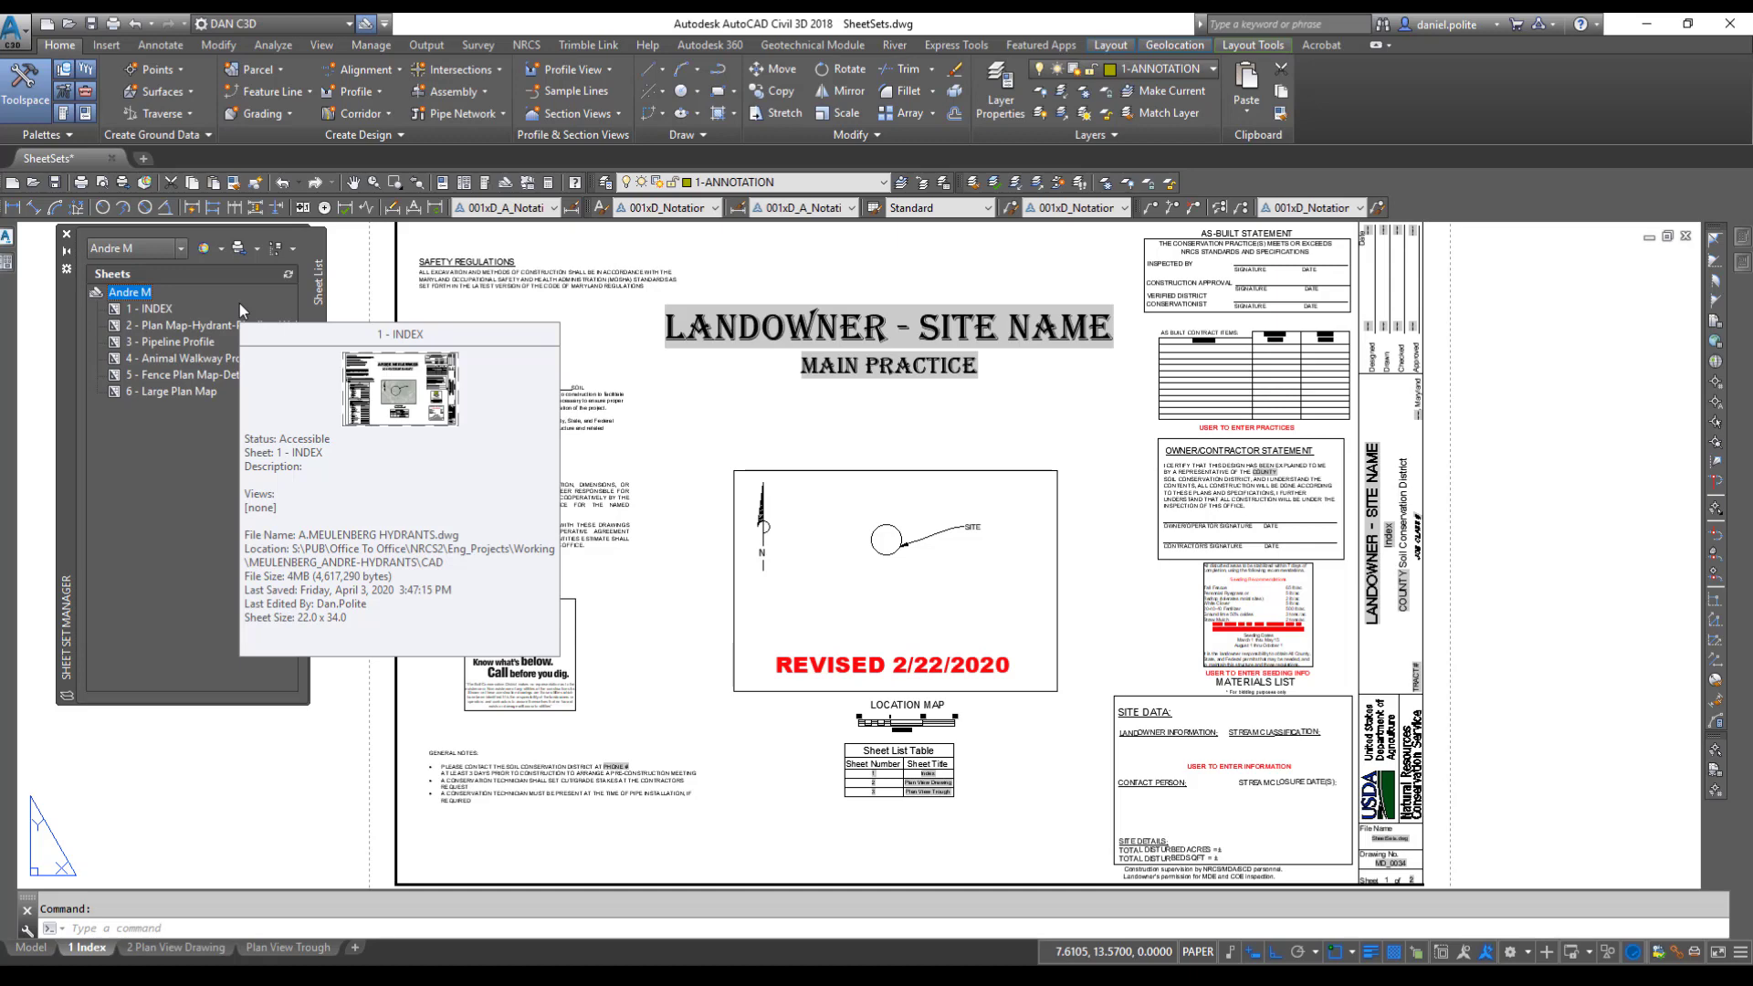
Open the pipe drop back field sheet set from the recently used sheet sets.
click(179, 249)
mouse_move(175, 319)
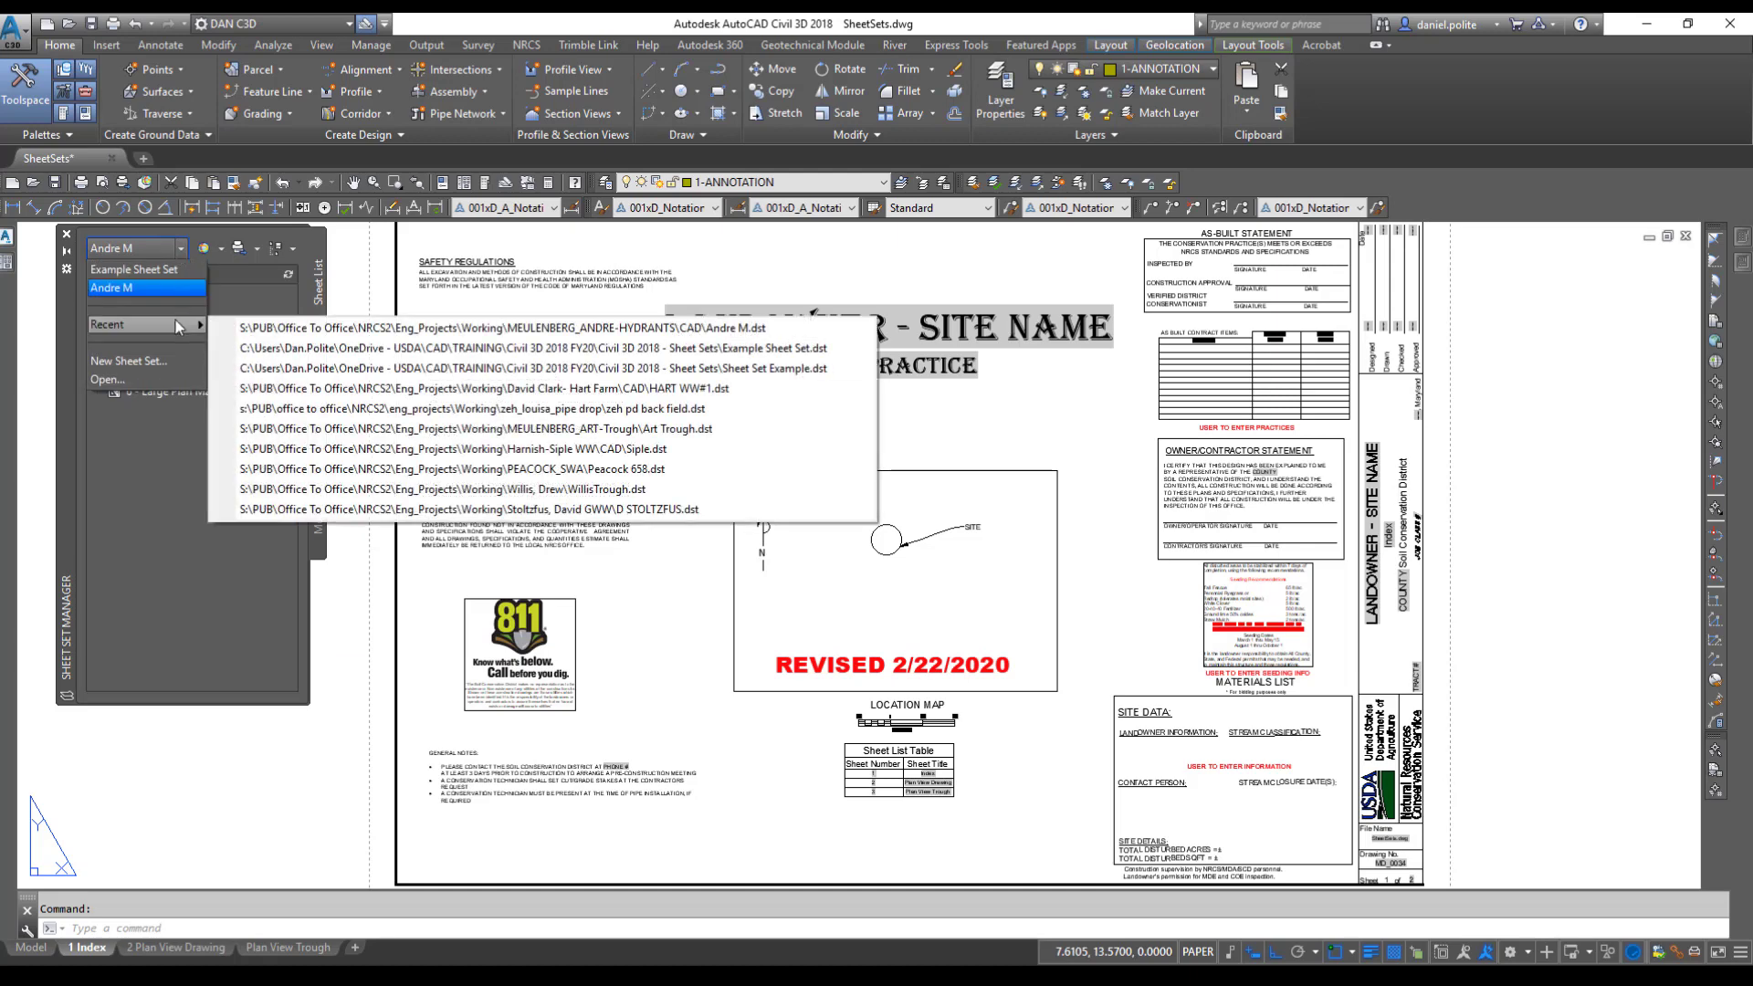
click(451, 391)
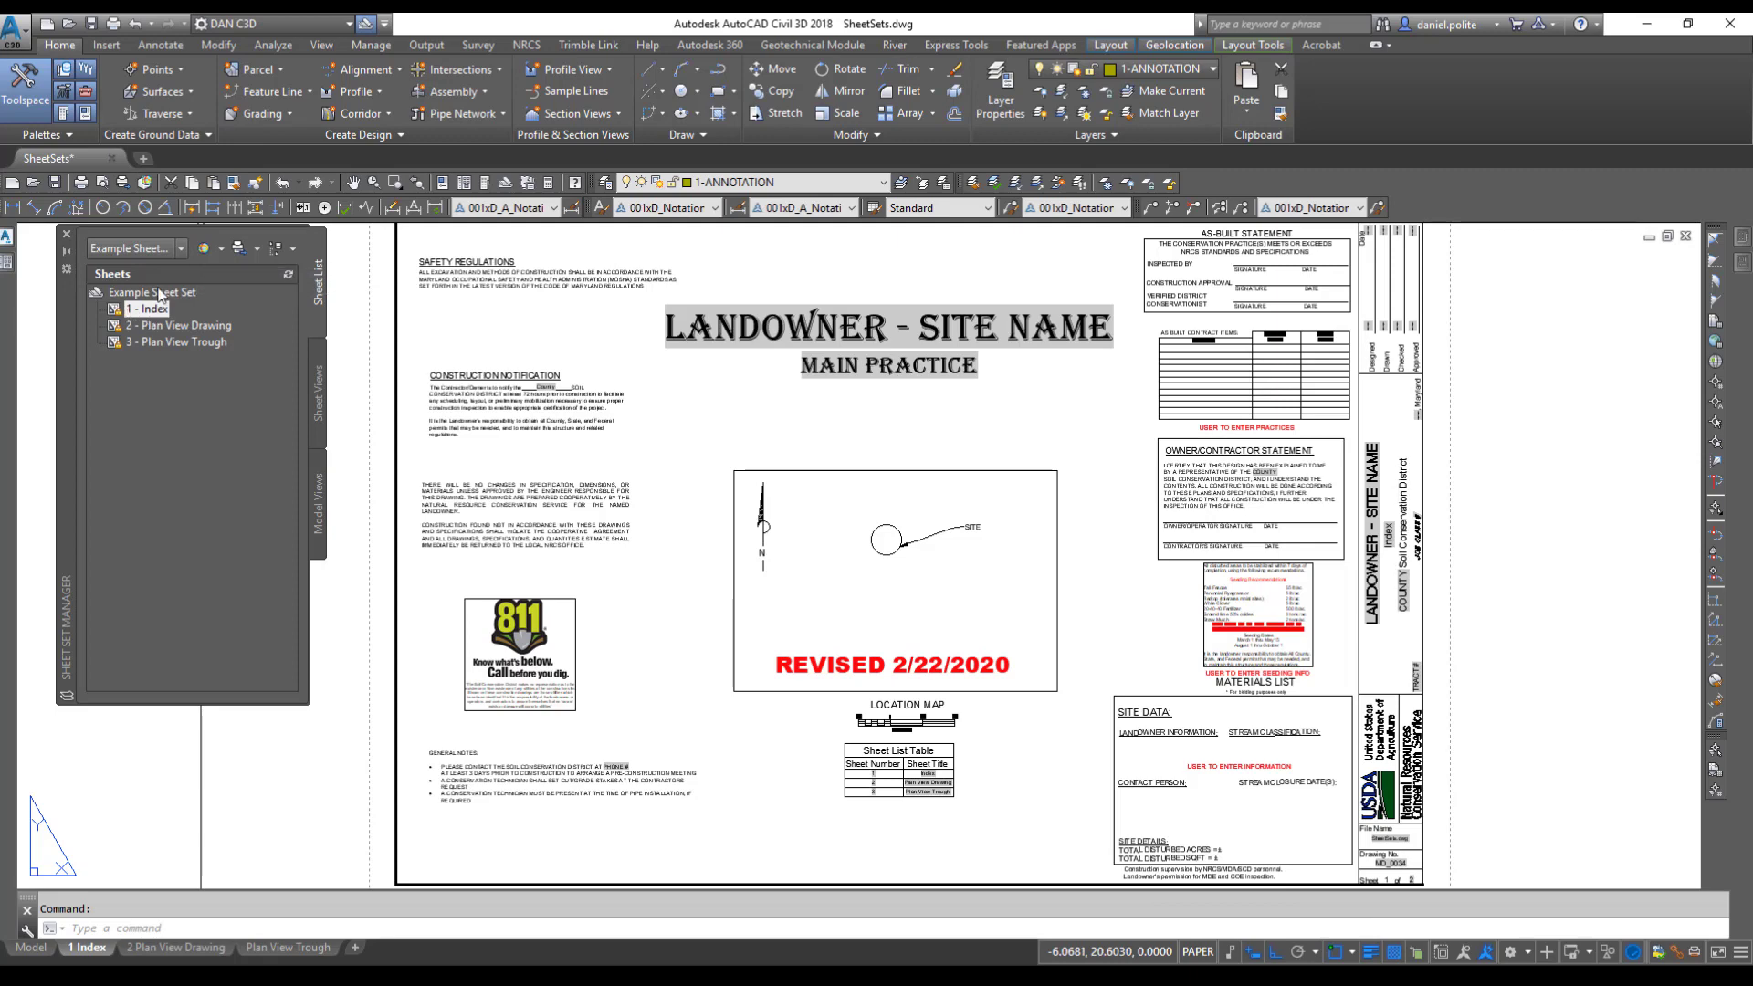
Switch the current sheet set to the hydrants project's set and back to Example Sheet Set.
click(179, 252)
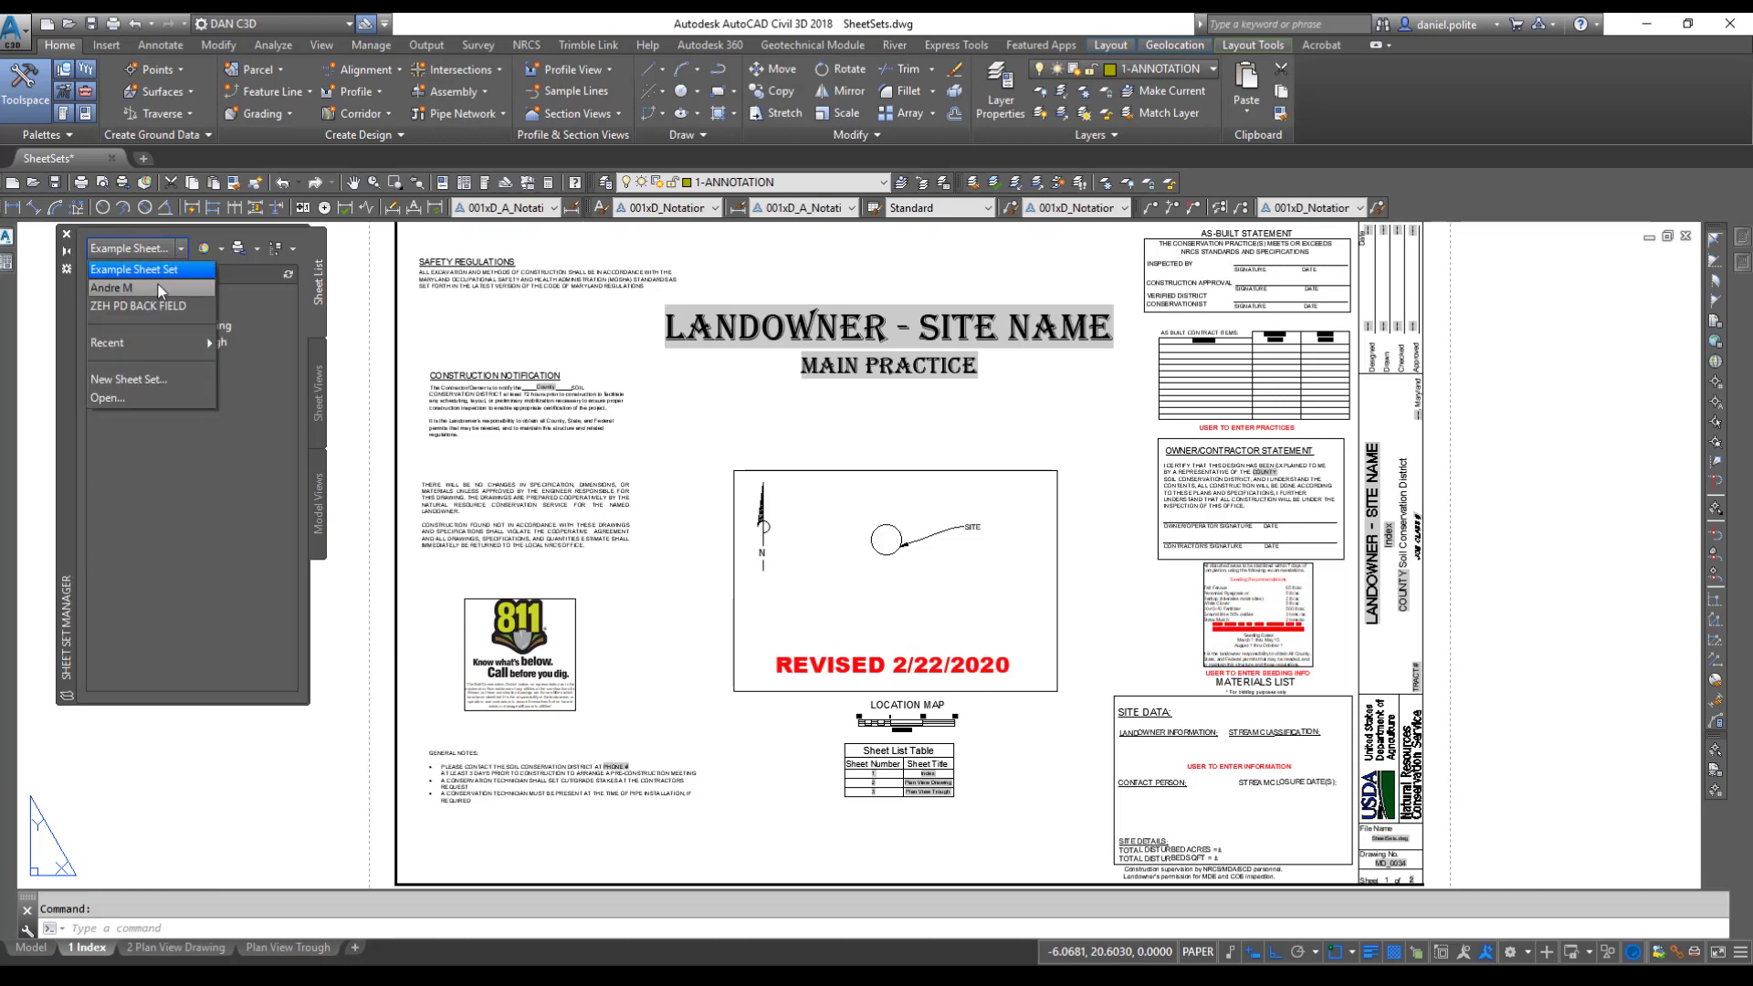
click(158, 287)
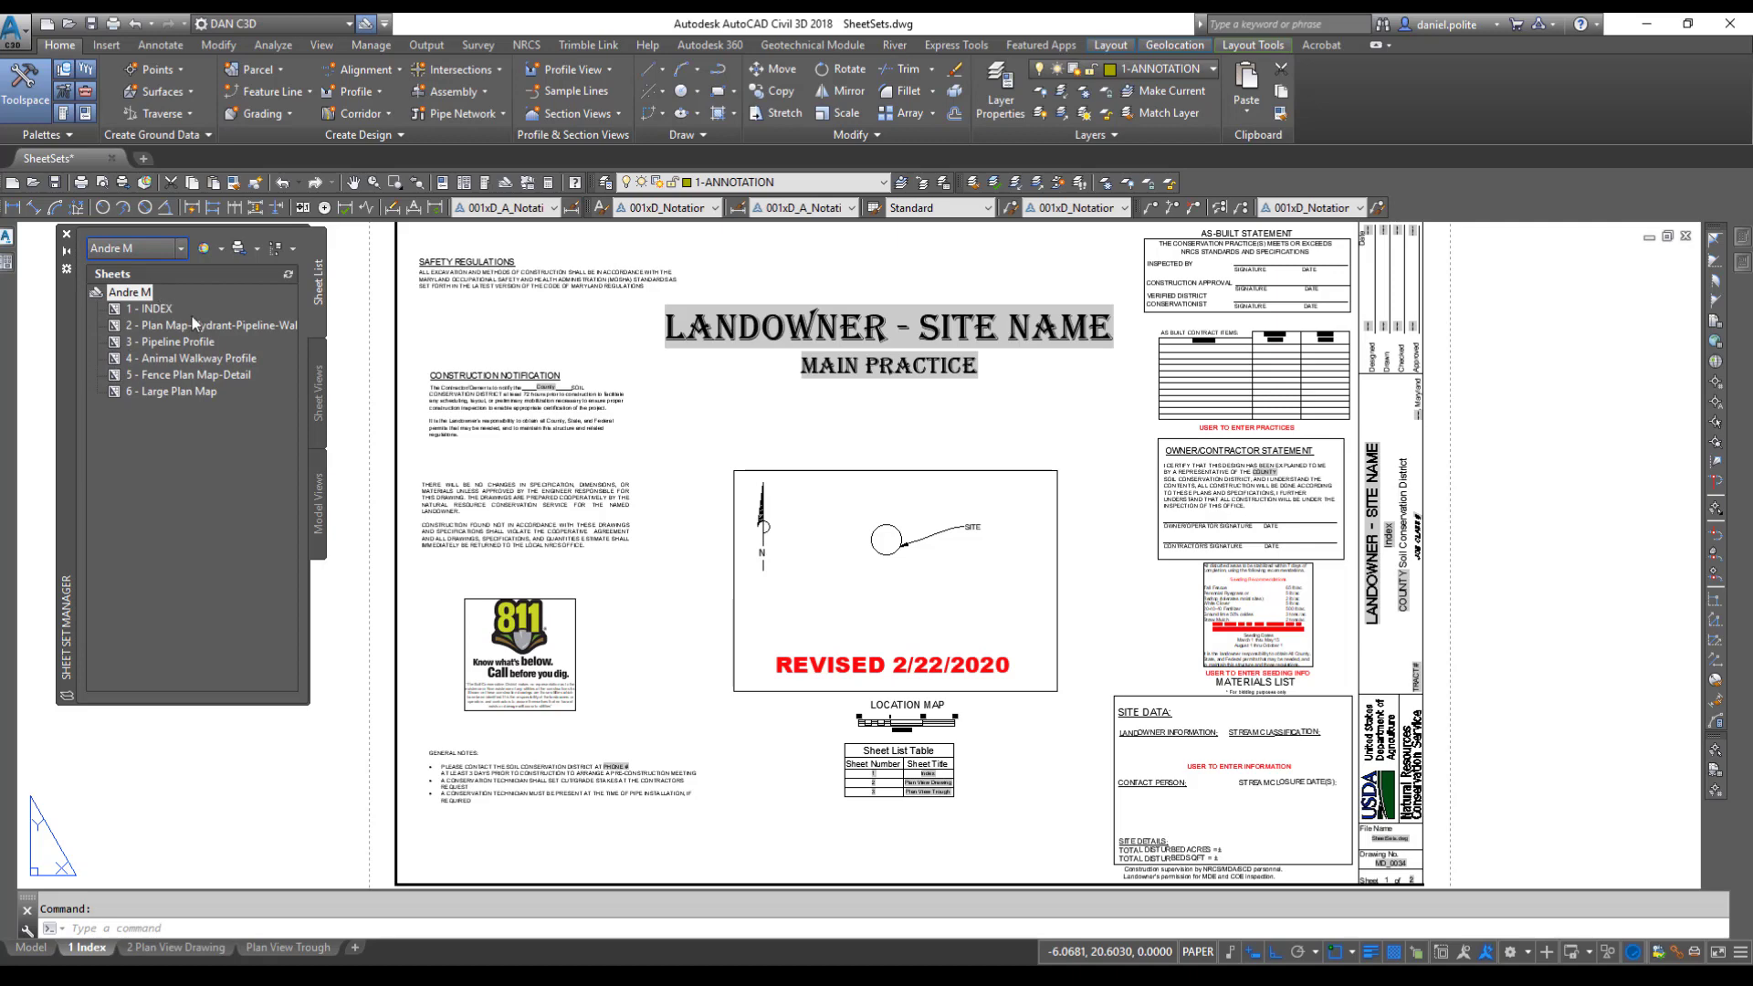
click(181, 248)
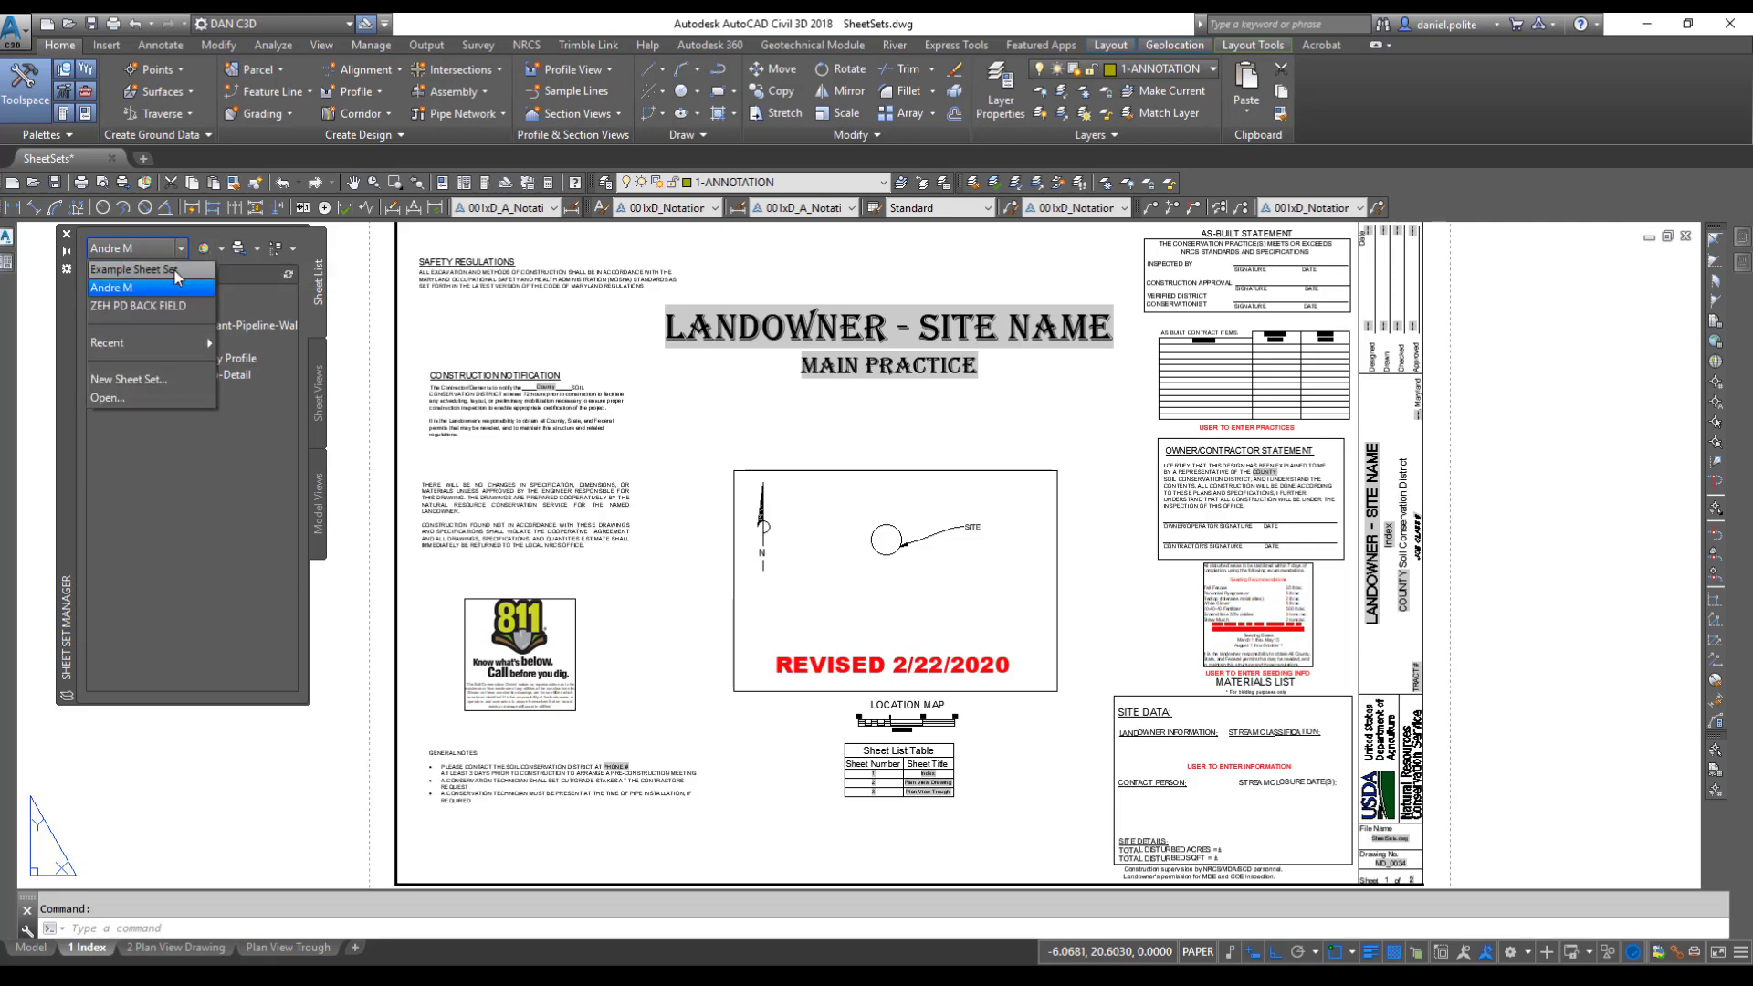
click(177, 270)
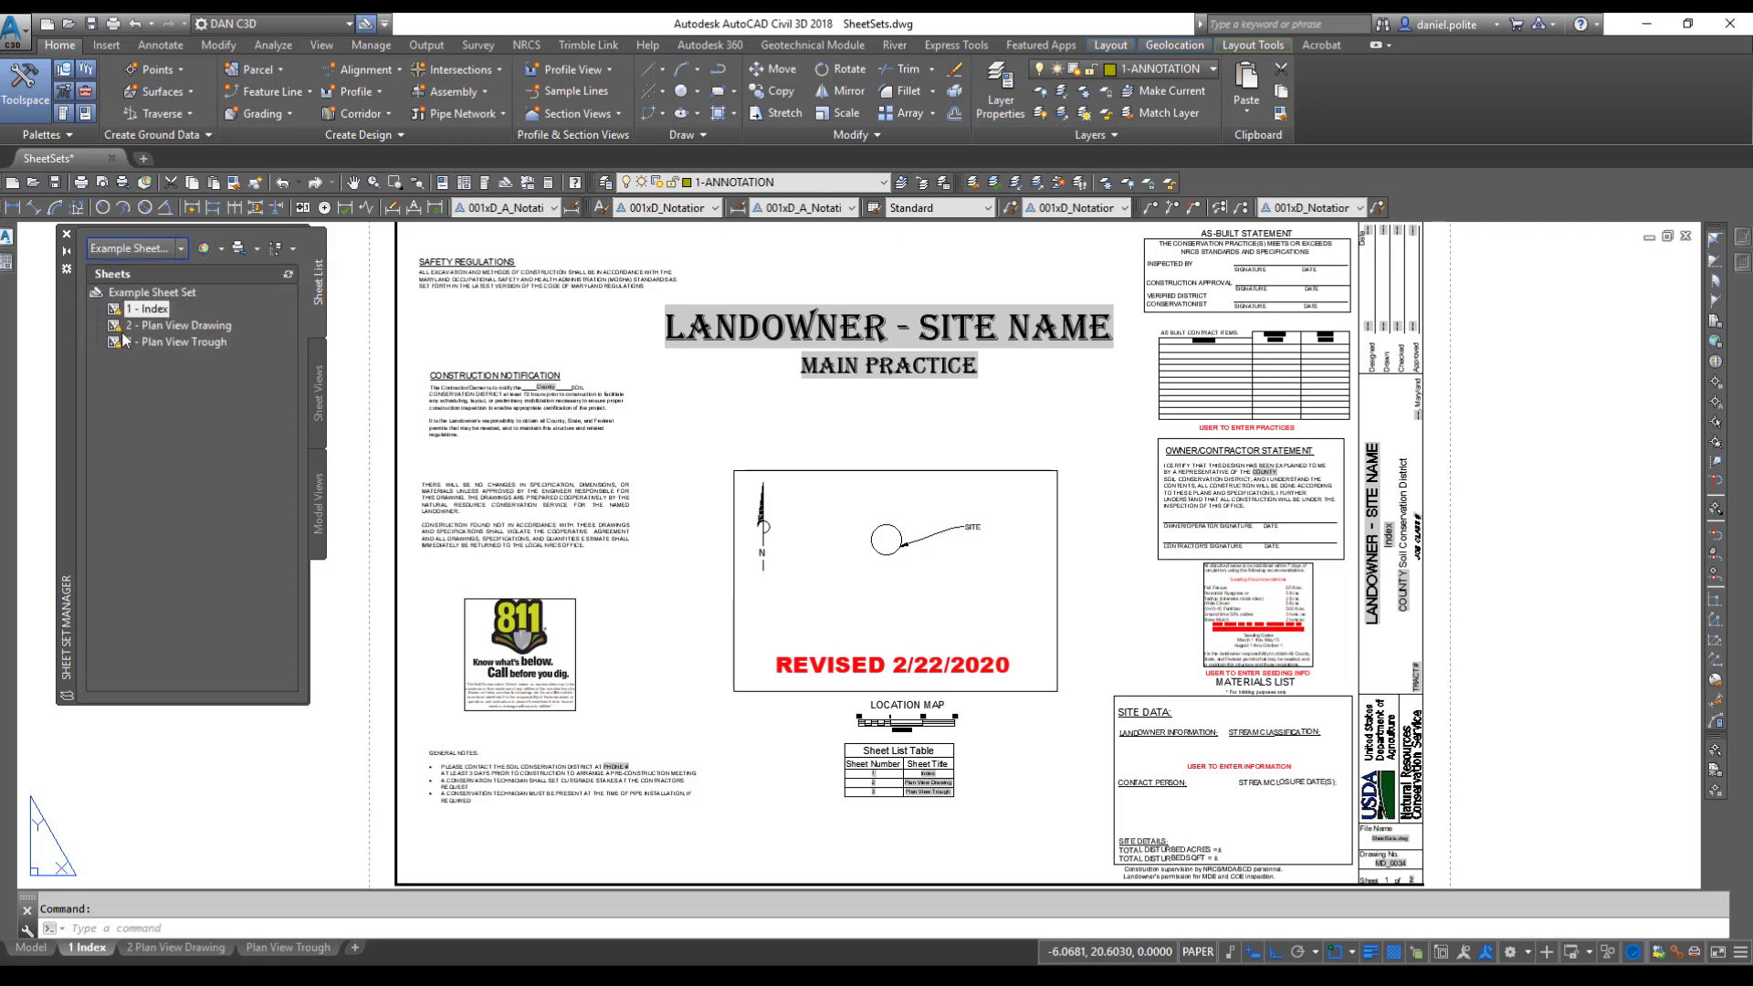